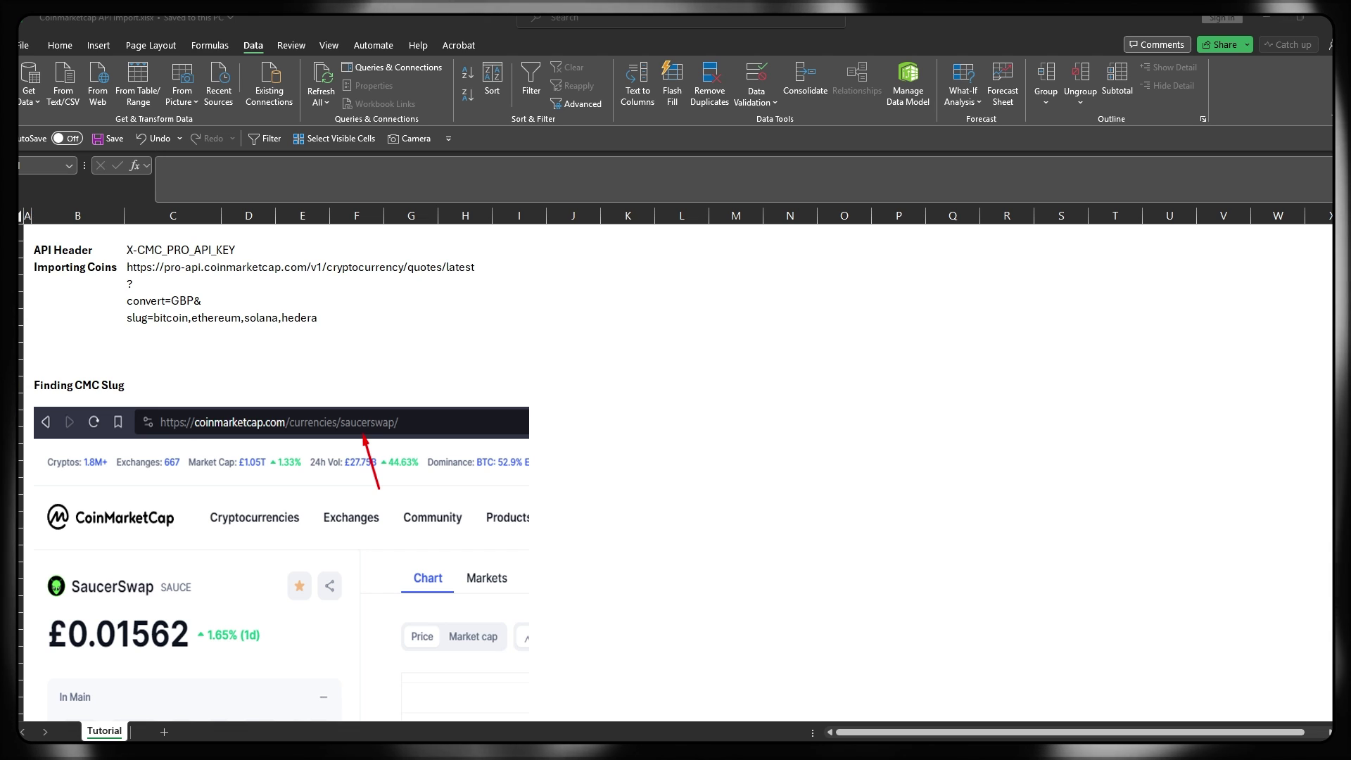
# - Start a From Web import through Get Data > From Other Sources, using Advanced mode
pyautogui.scroll(-1, 237, 461)
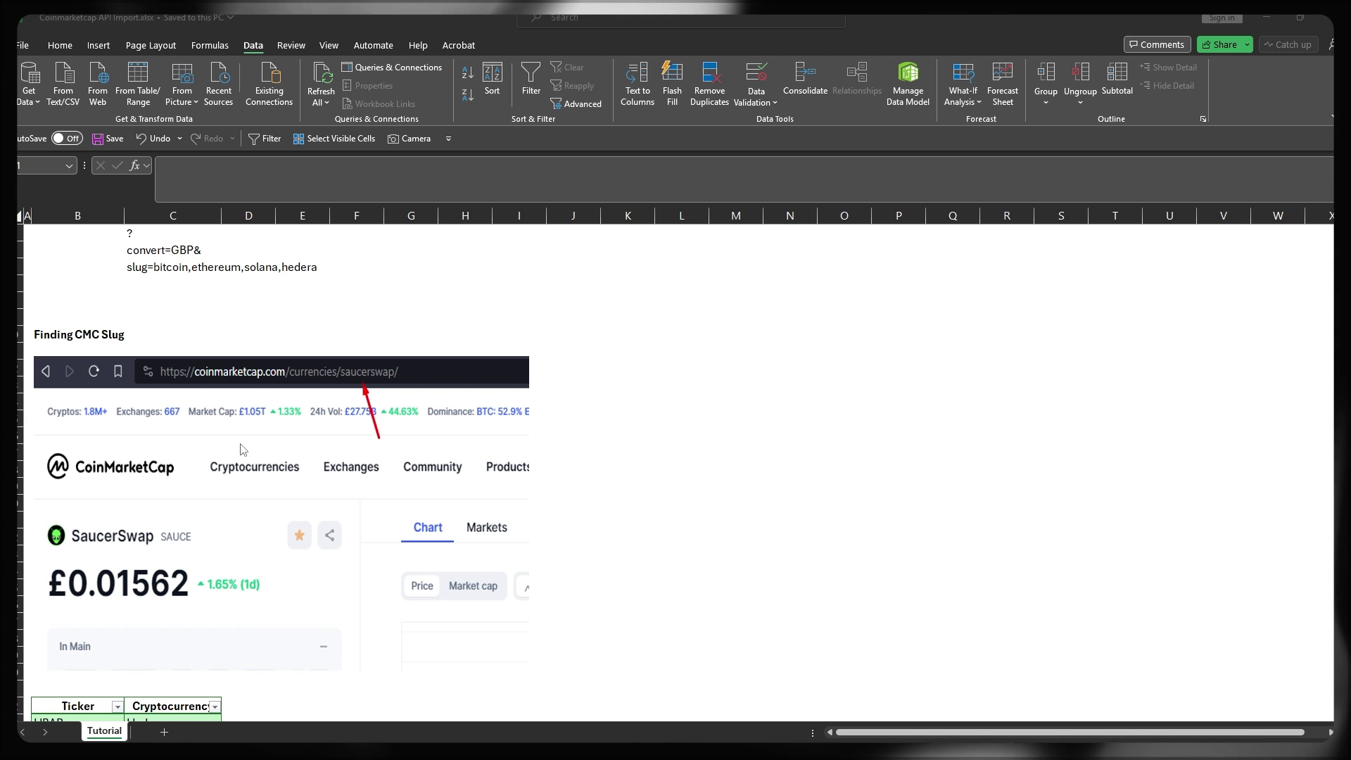
pyautogui.scroll(1, 243, 449)
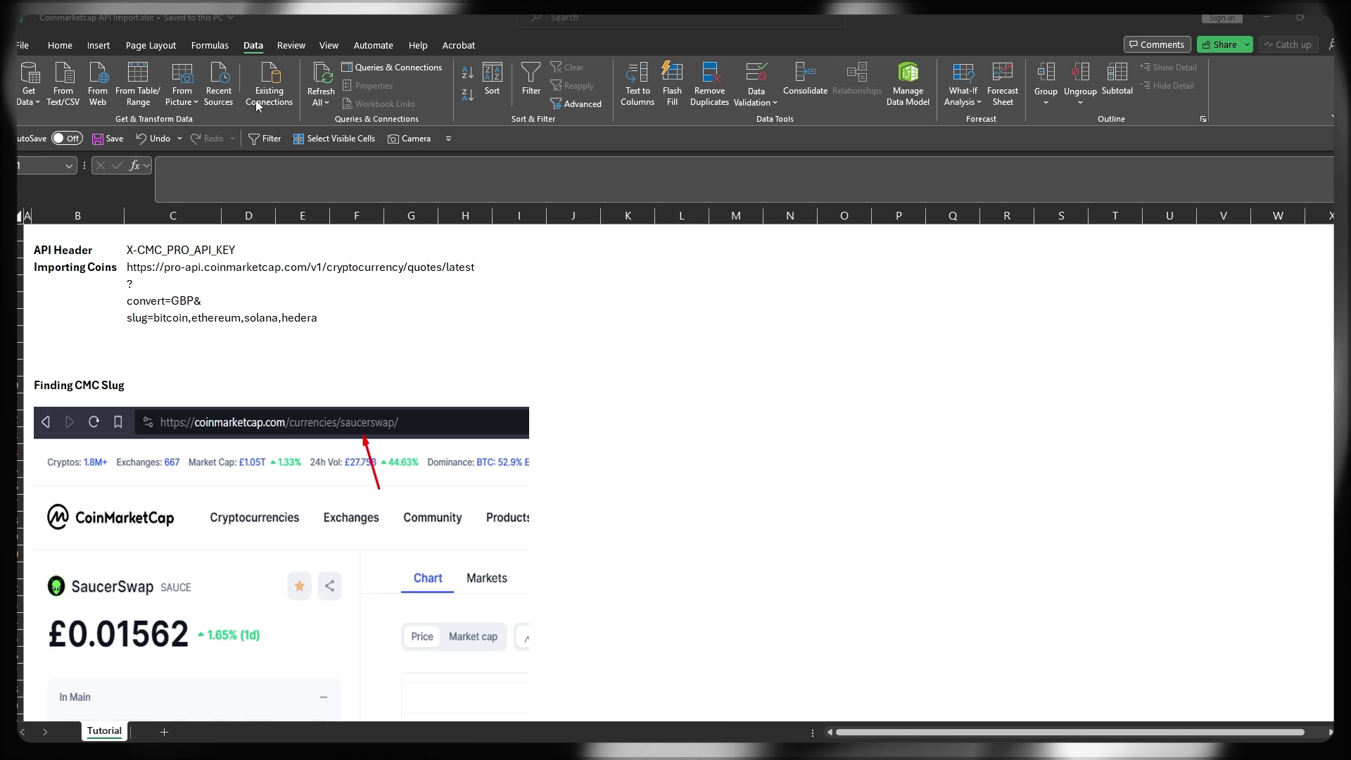
pyautogui.click(30, 99)
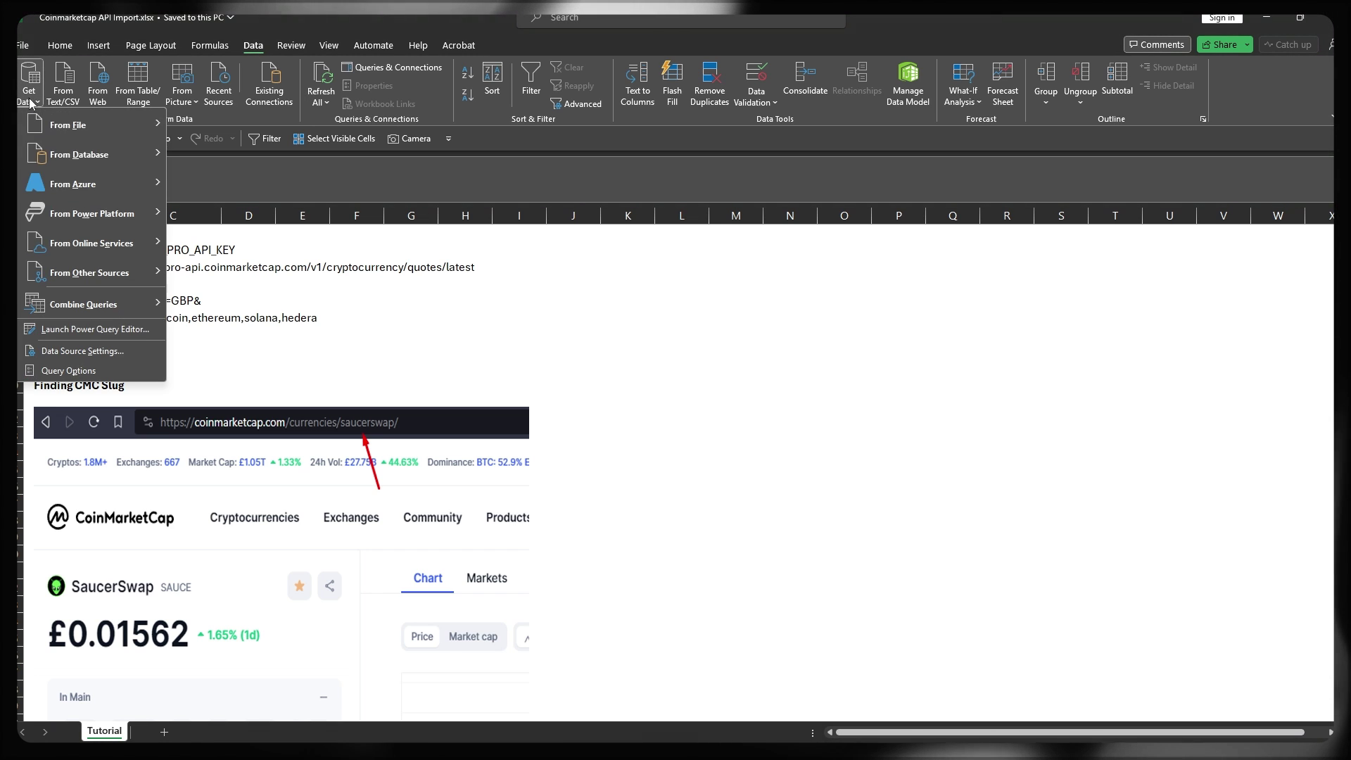
pyautogui.moveTo(74, 277)
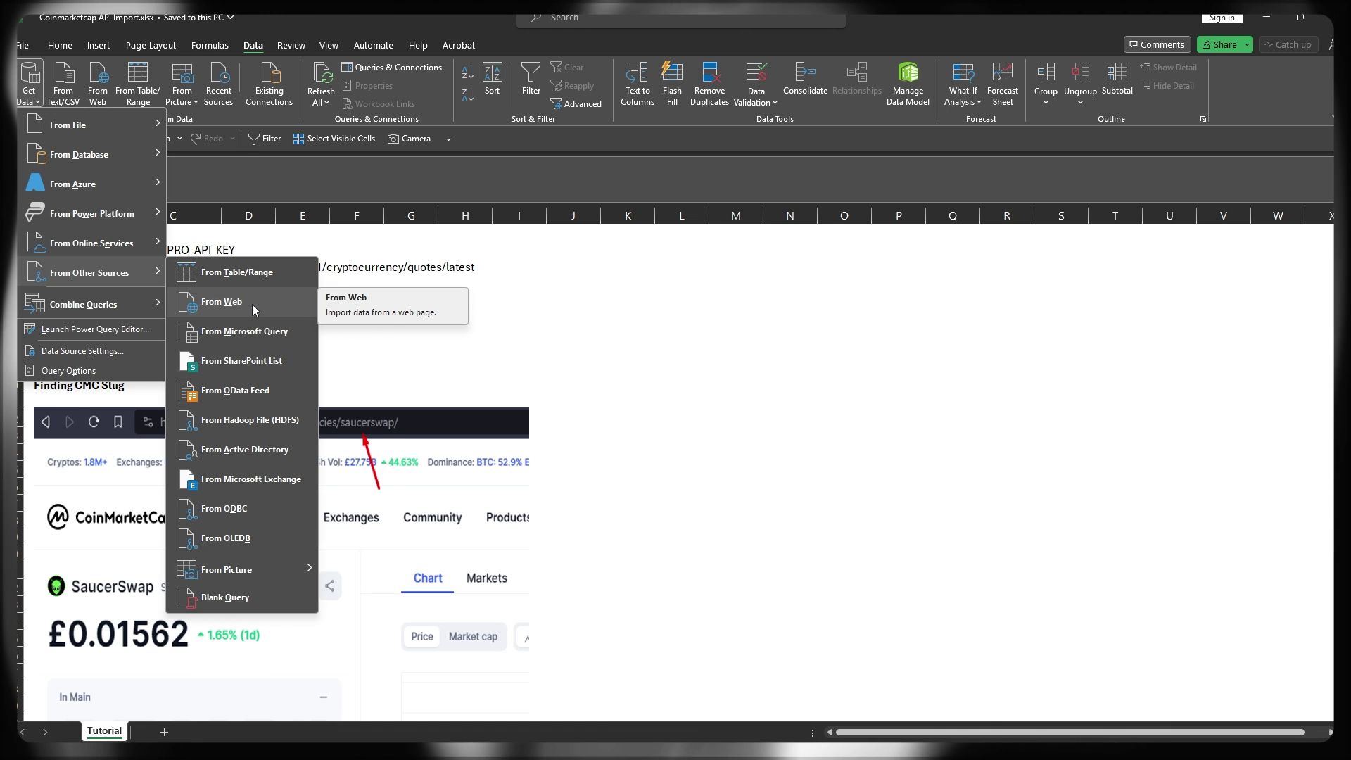
pyautogui.click(227, 305)
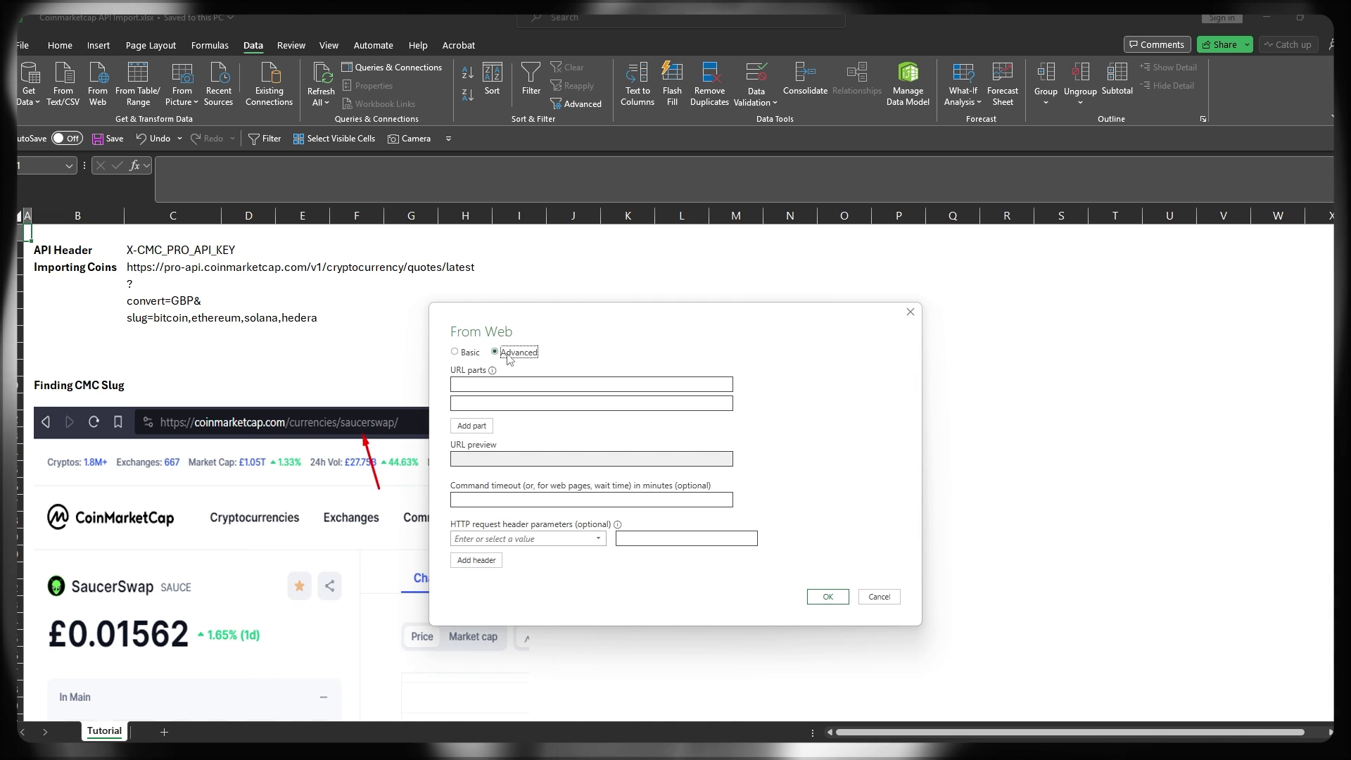
# - Enter the pro-api quotes/latest endpoint and '?' as URL parts, then add a third part
pyautogui.click(471, 349)
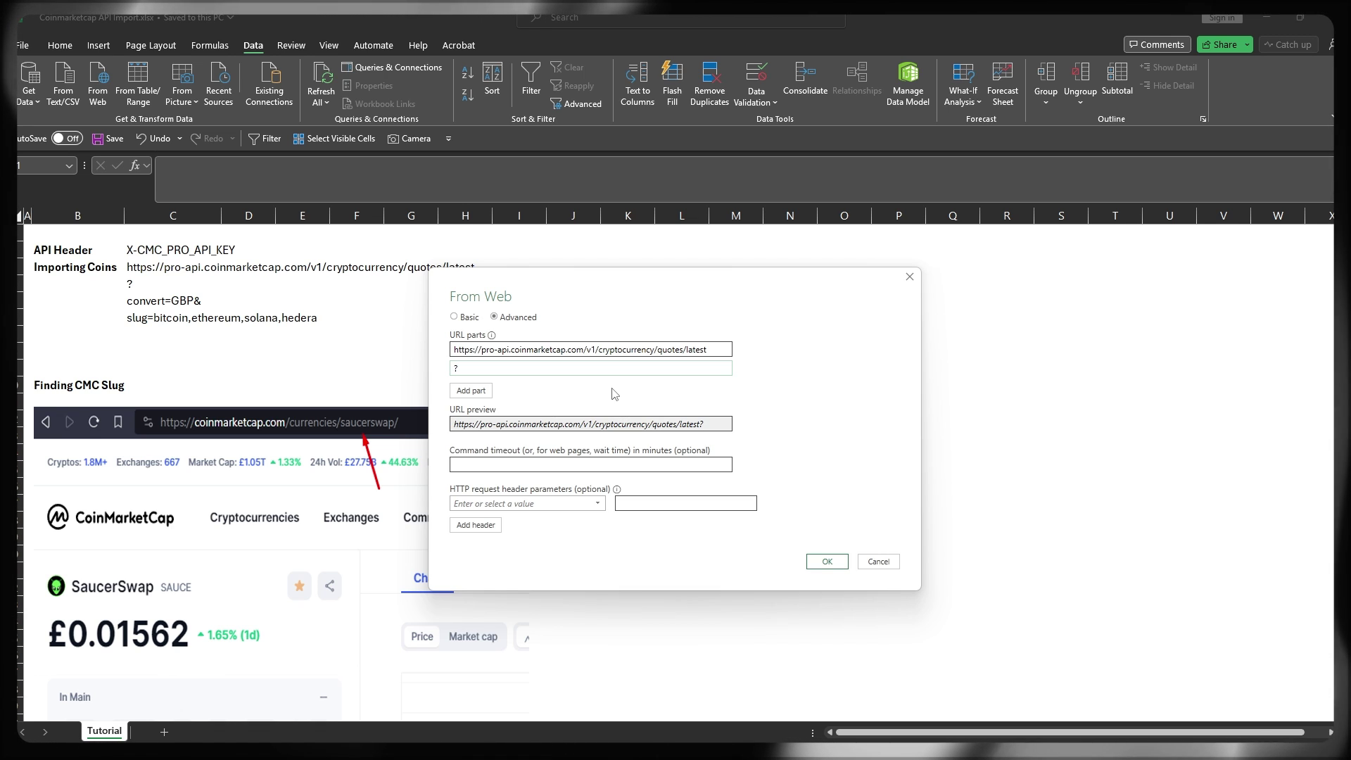
pyautogui.click(468, 390)
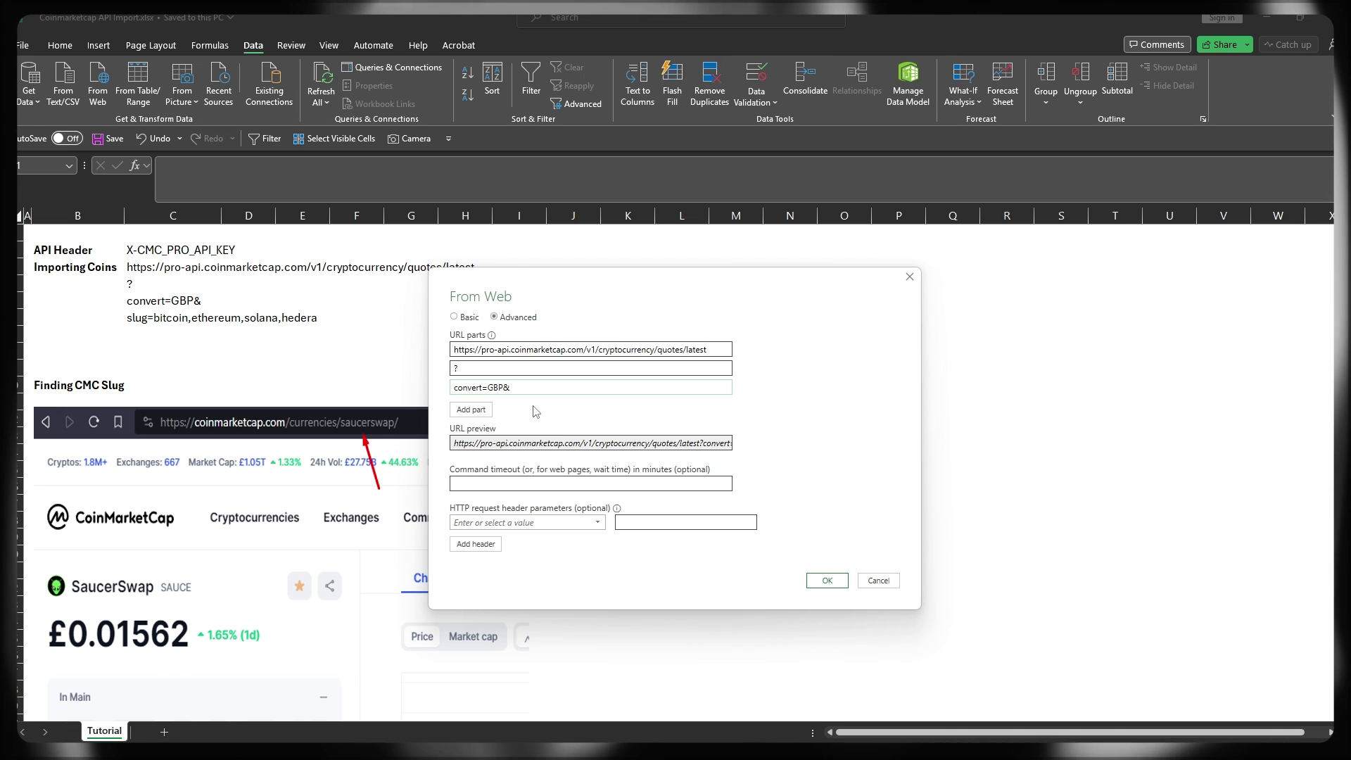
# - Add a fourth URL part, slug=bitcoin,litecoin,solana,hedera, after convert=GBP&
pyautogui.click(471, 410)
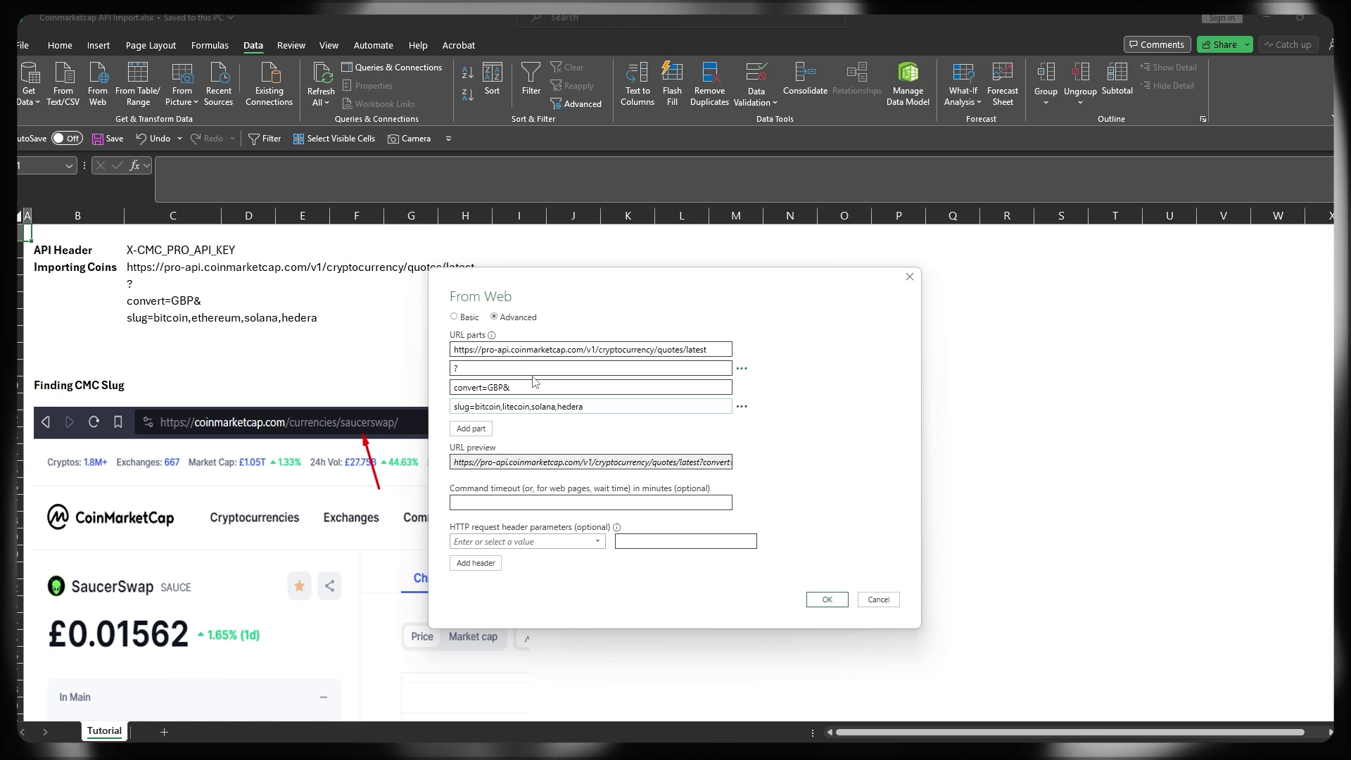
# - Replace litecoin with ethereum in the slug part and name the header X-CMC_PRO_API_KEY
pyautogui.doubleClick(516, 407)
pyautogui.write('et')
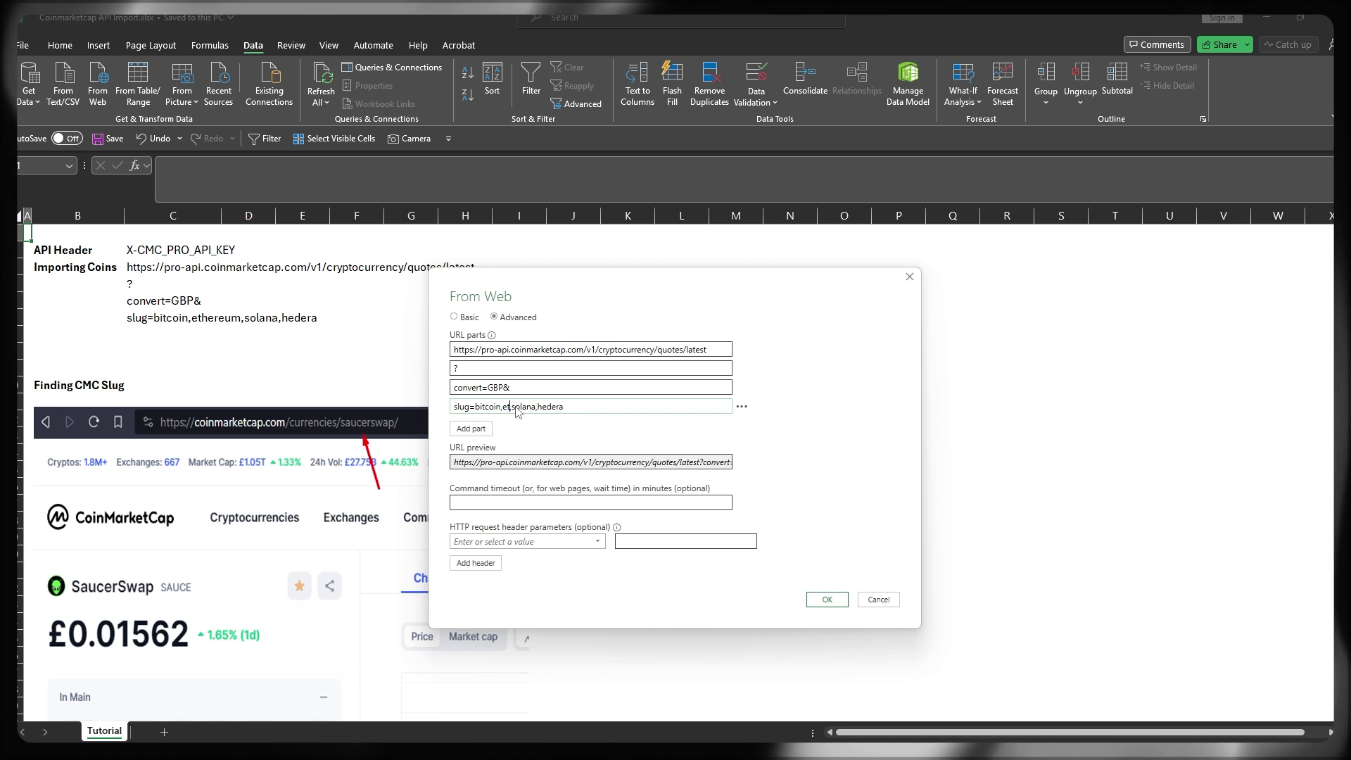
pyautogui.write('hereum,')
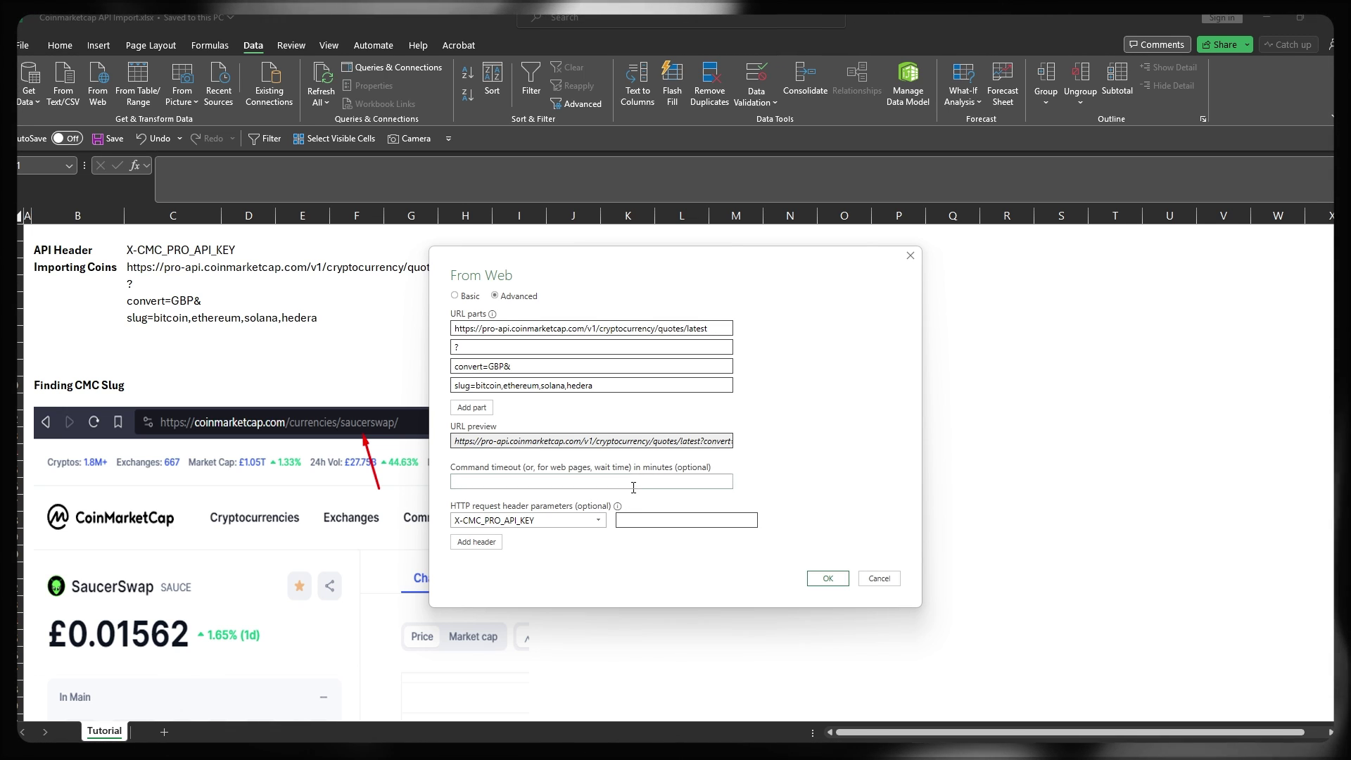
# - Enter the API key as the X-CMC_PRO_API_KEY header value and run the import
pyautogui.moveTo(623, 508)
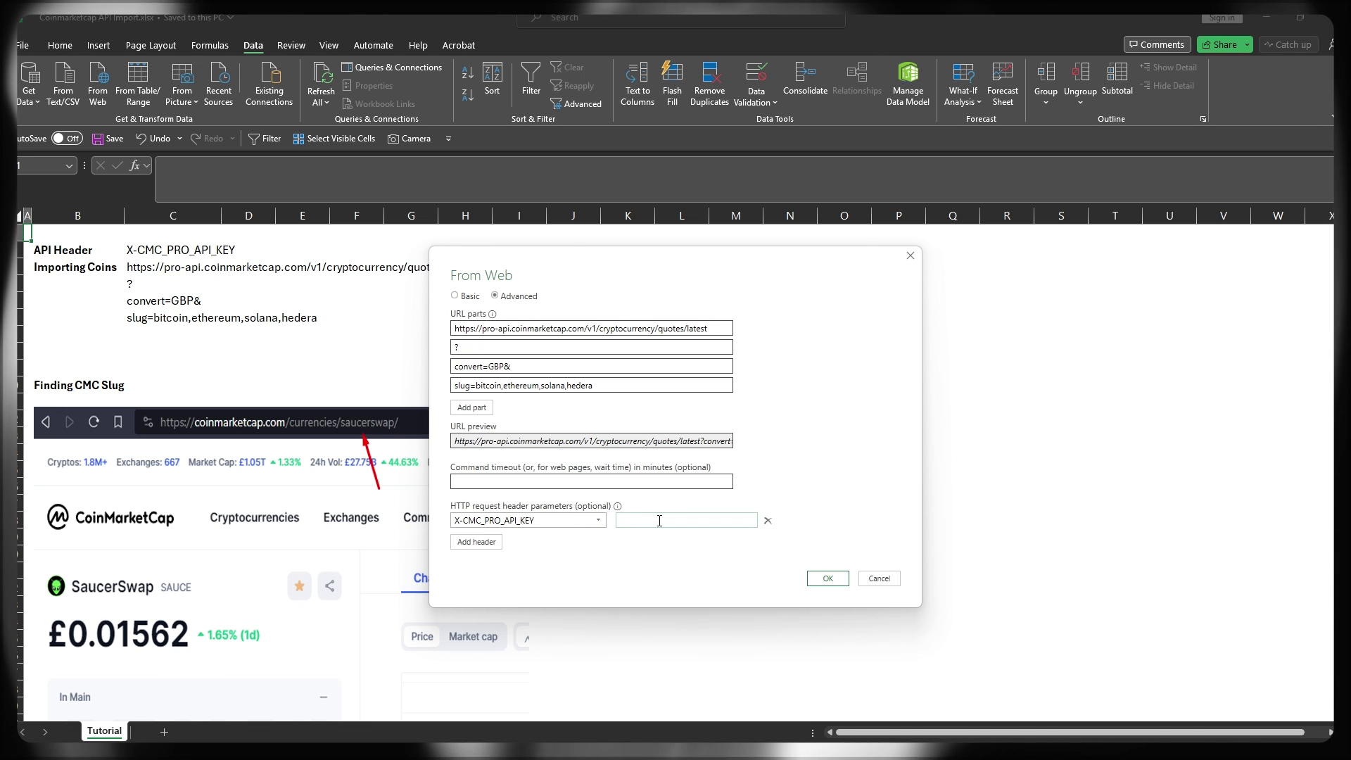
pyautogui.click(659, 520)
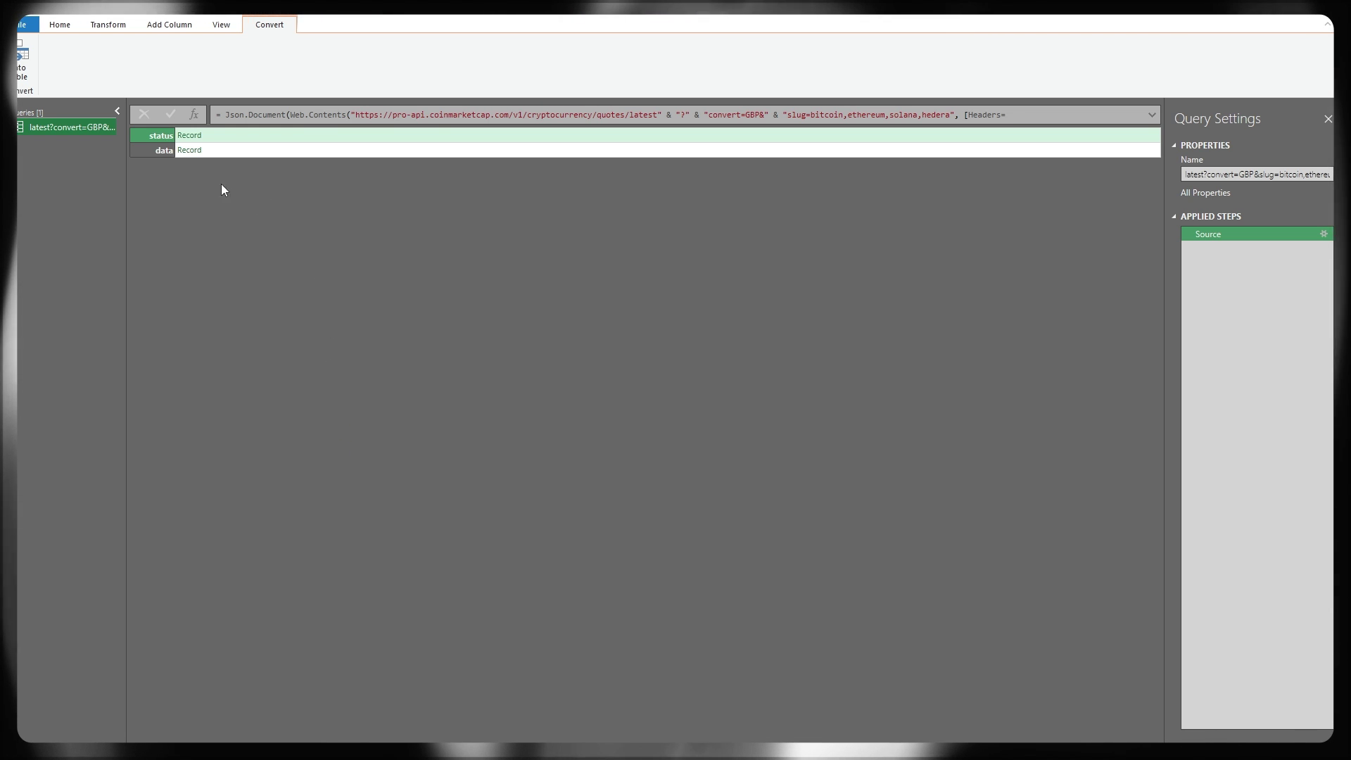
# - Replace the query's name in Query Settings with 'CMC API'
pyautogui.click(146, 135)
pyautogui.click(1294, 175)
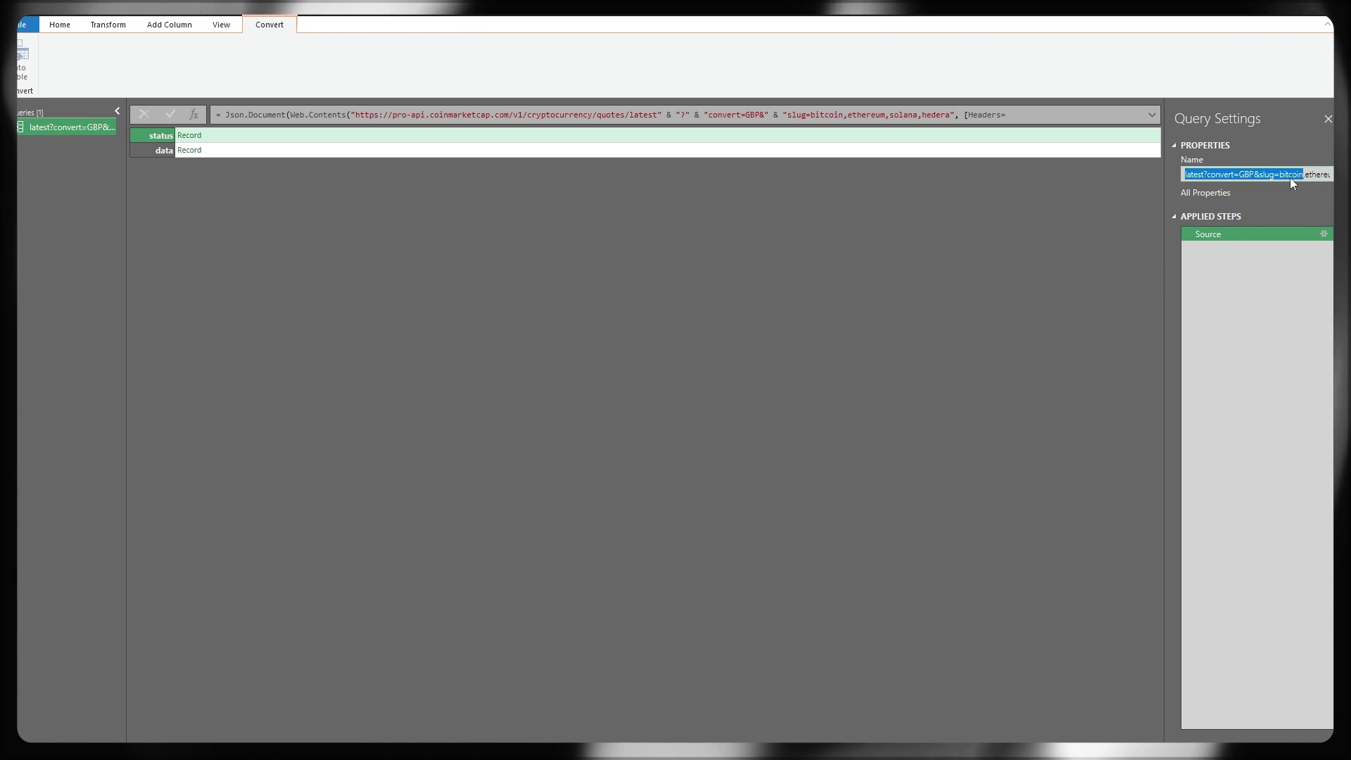
pyautogui.press('BackSpace')
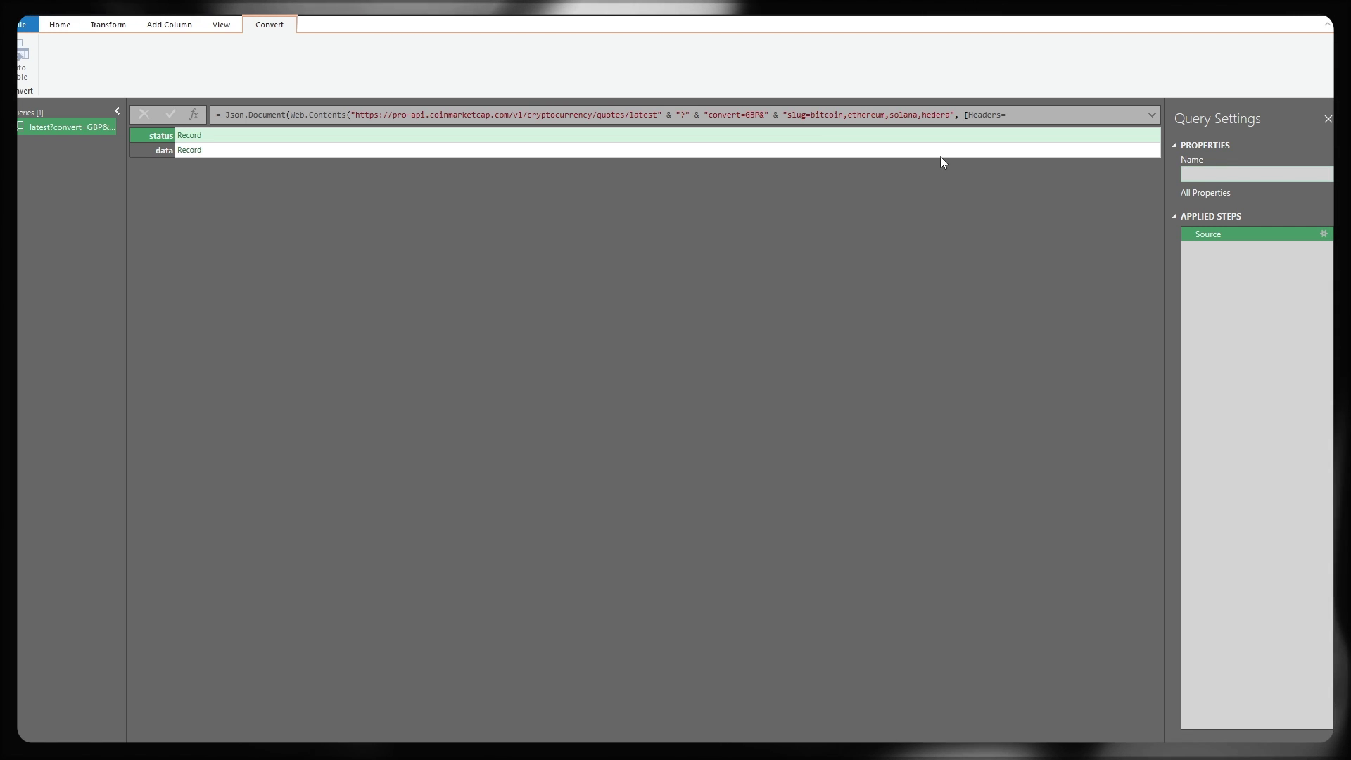
pyautogui.write('CM')
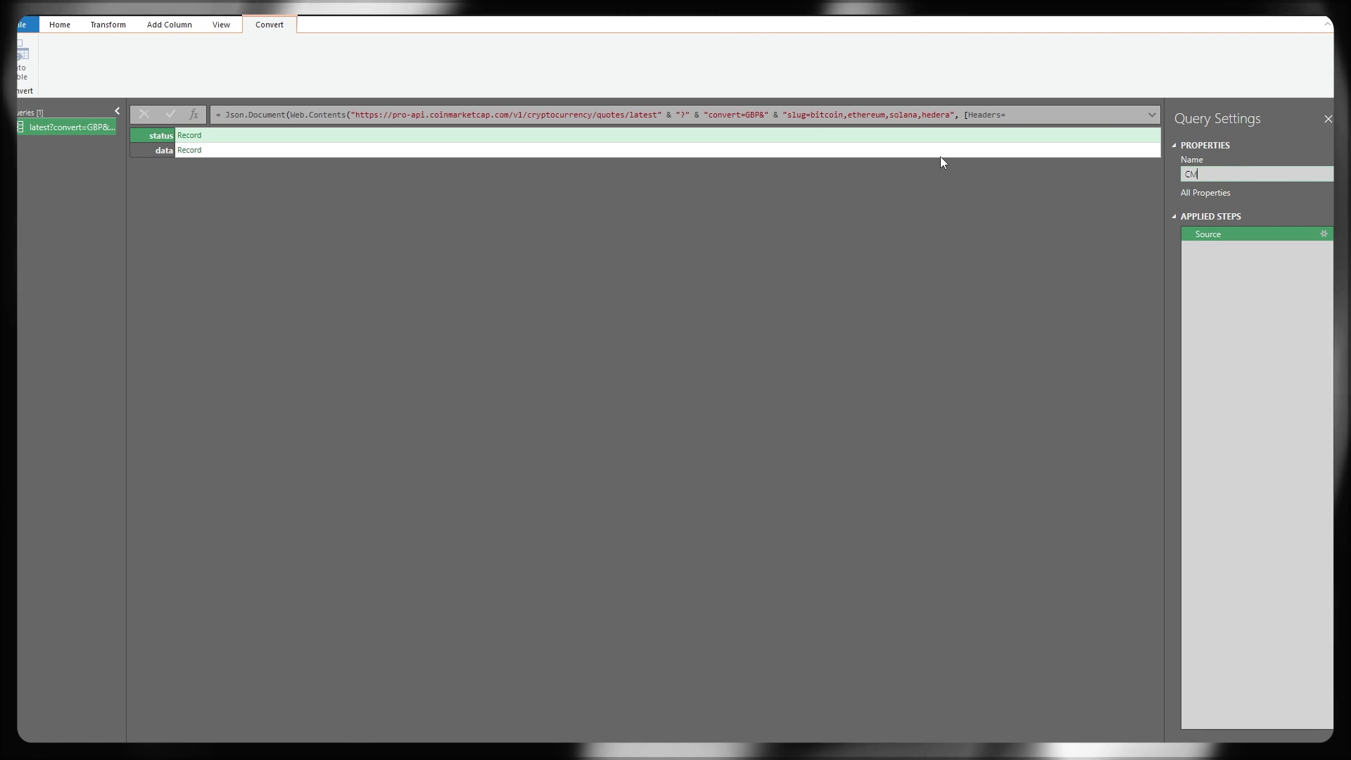
pyautogui.write('C API')
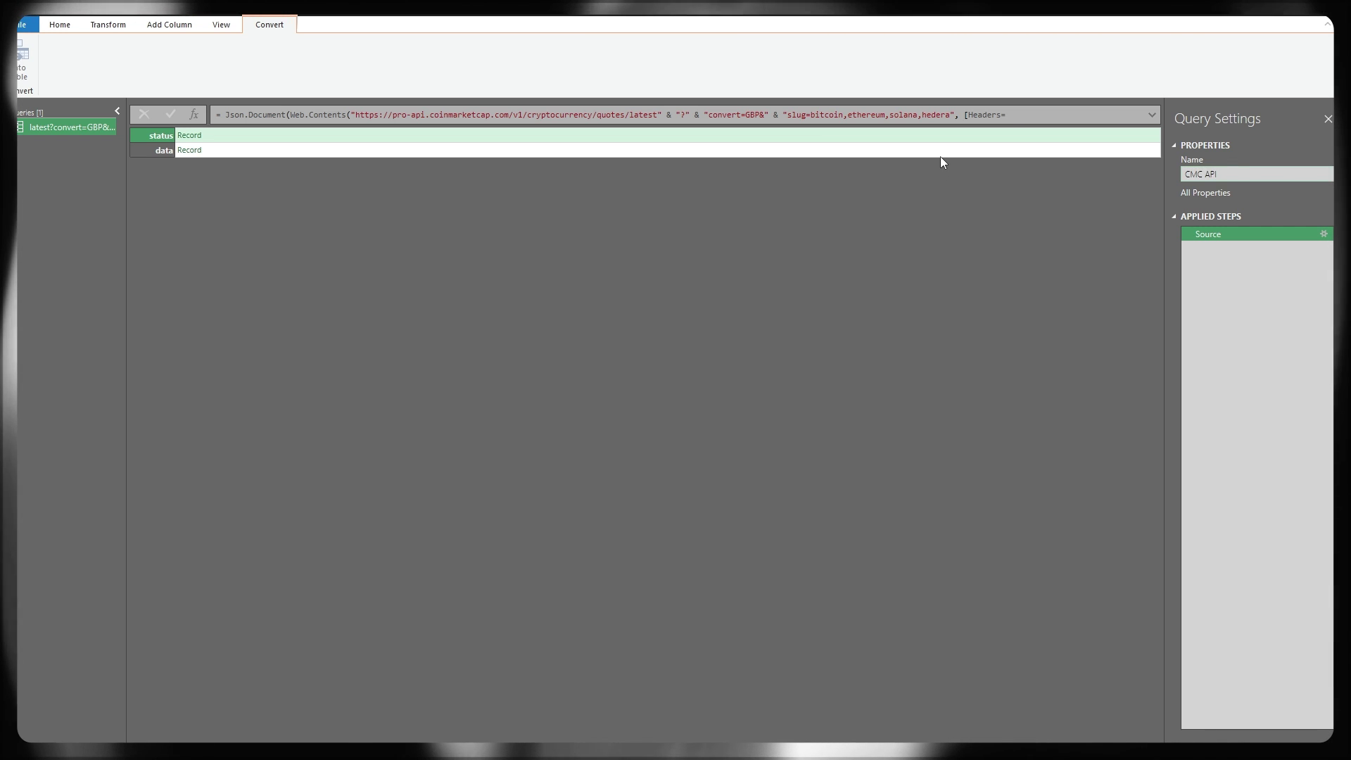
pyautogui.press('Return')
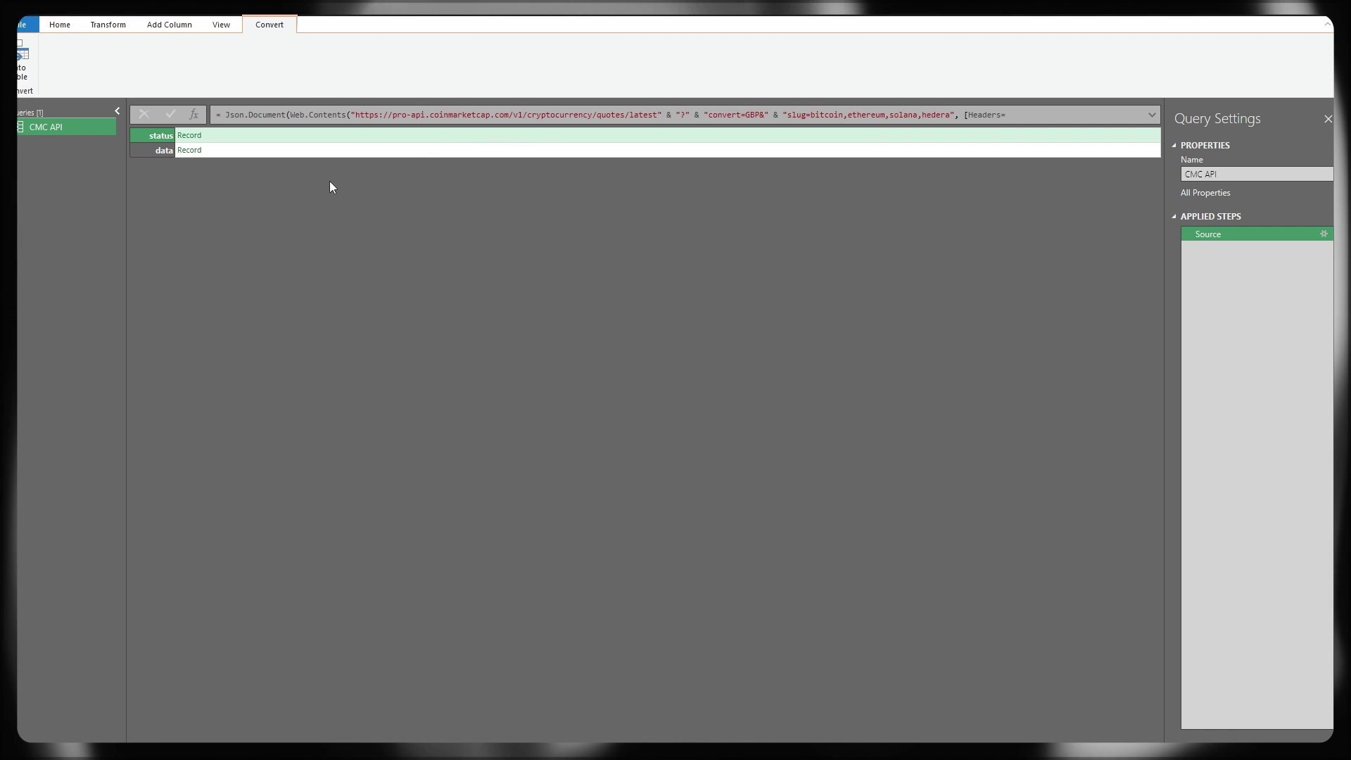
# - Drill into the data record, convert it to a four-row Name/Value table, and select Value
pyautogui.click(161, 149)
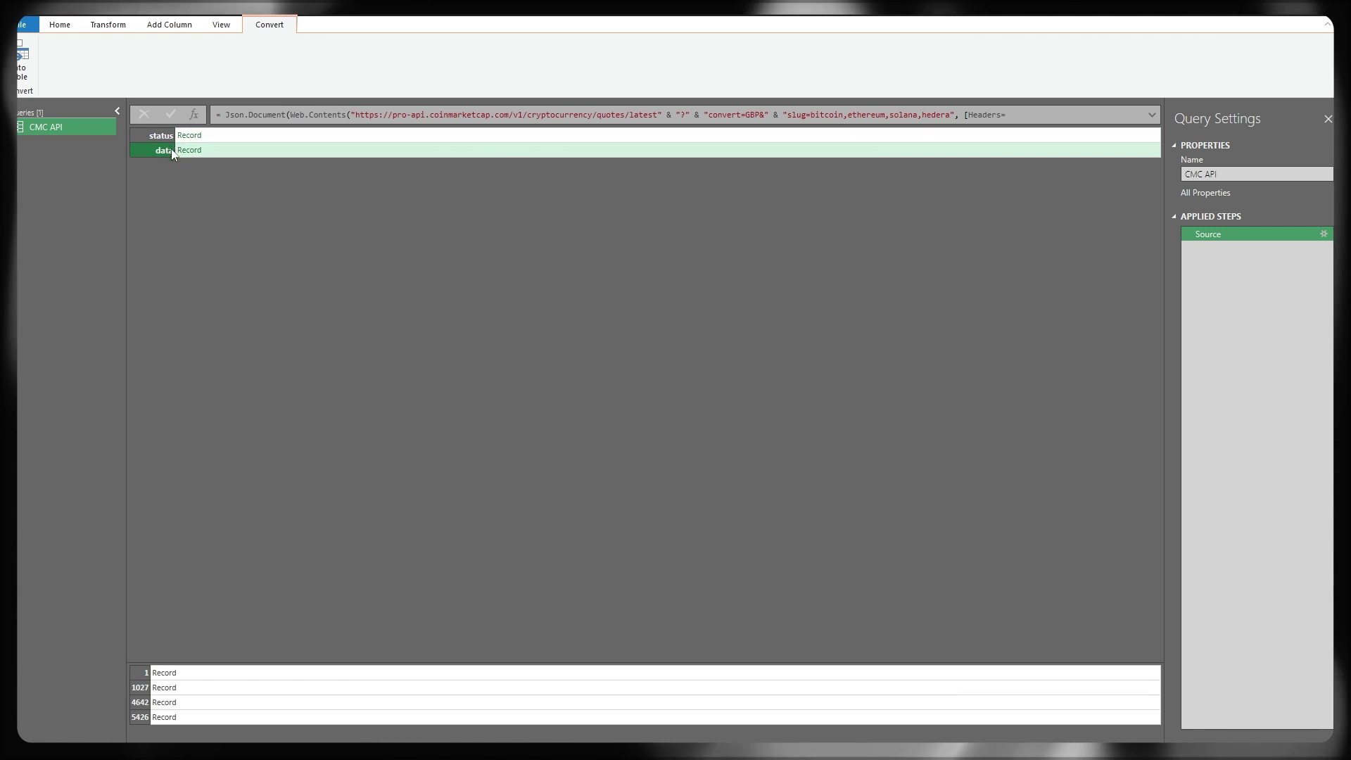
pyautogui.click(189, 151)
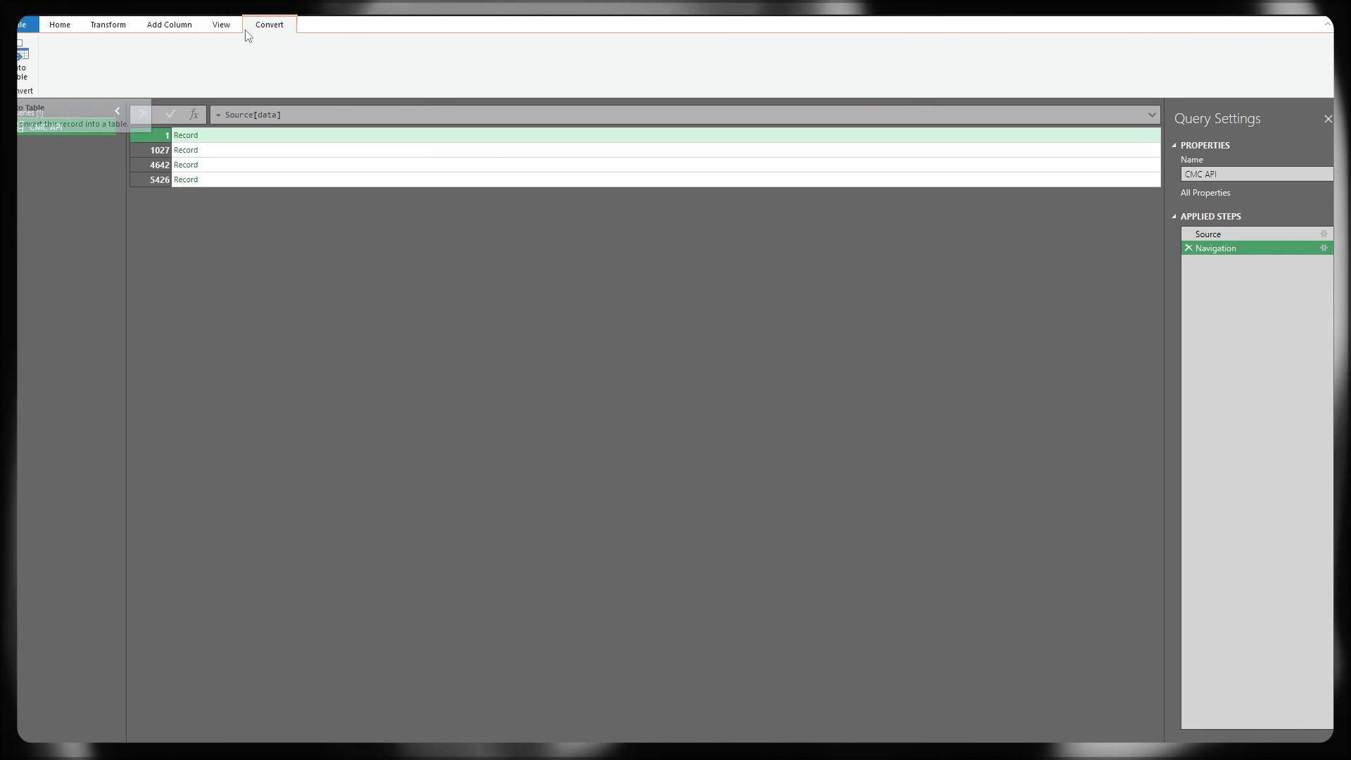
pyautogui.click(23, 62)
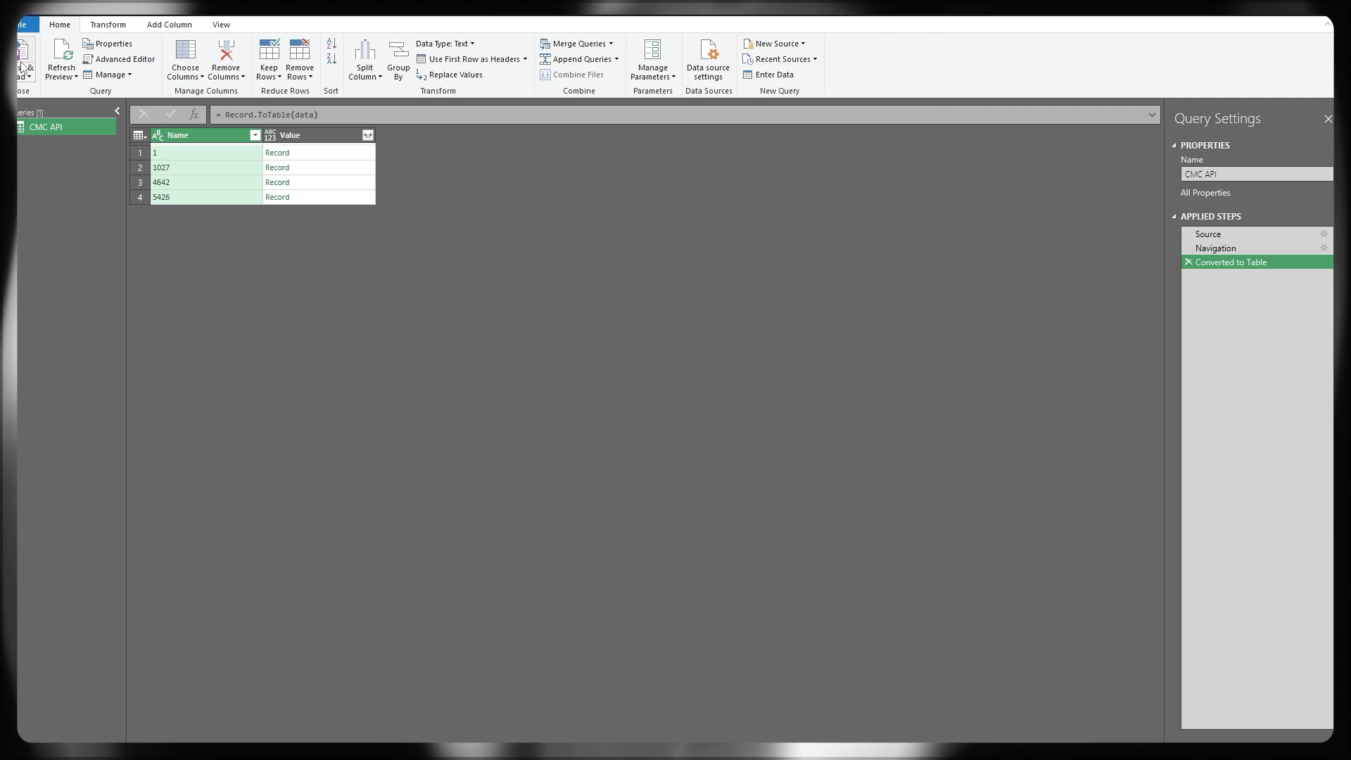
pyautogui.click(301, 135)
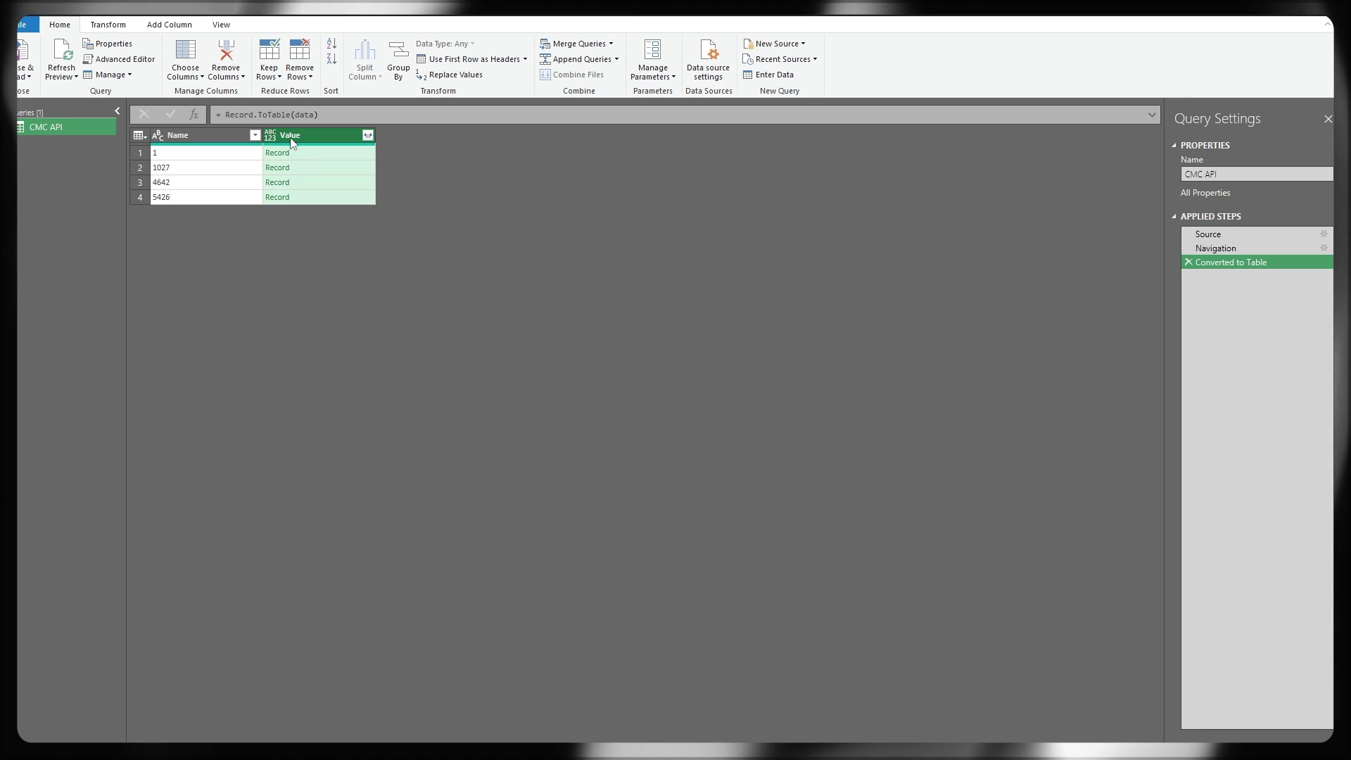
# - Expand the Value column to only its quote field, without the original column-name prefix
pyautogui.click(367, 135)
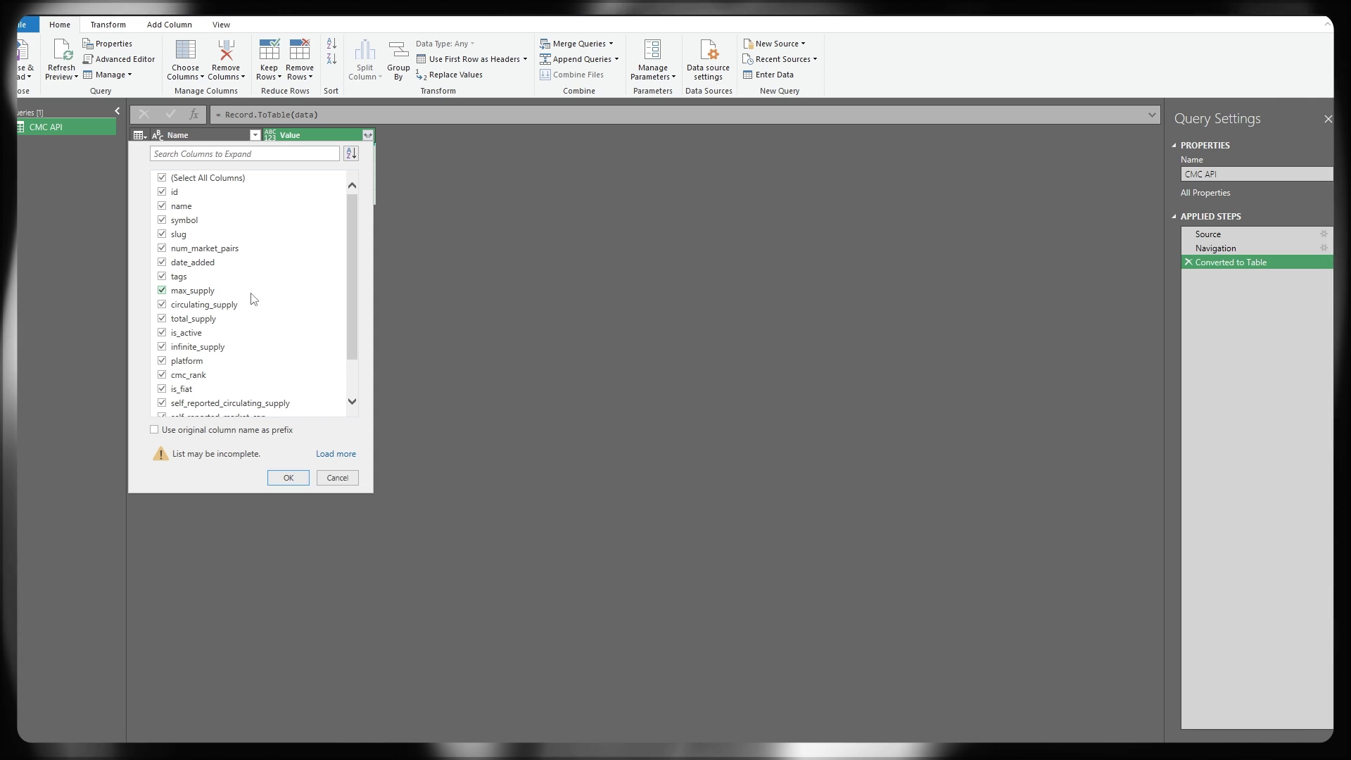
pyautogui.scroll(-3, 251, 302)
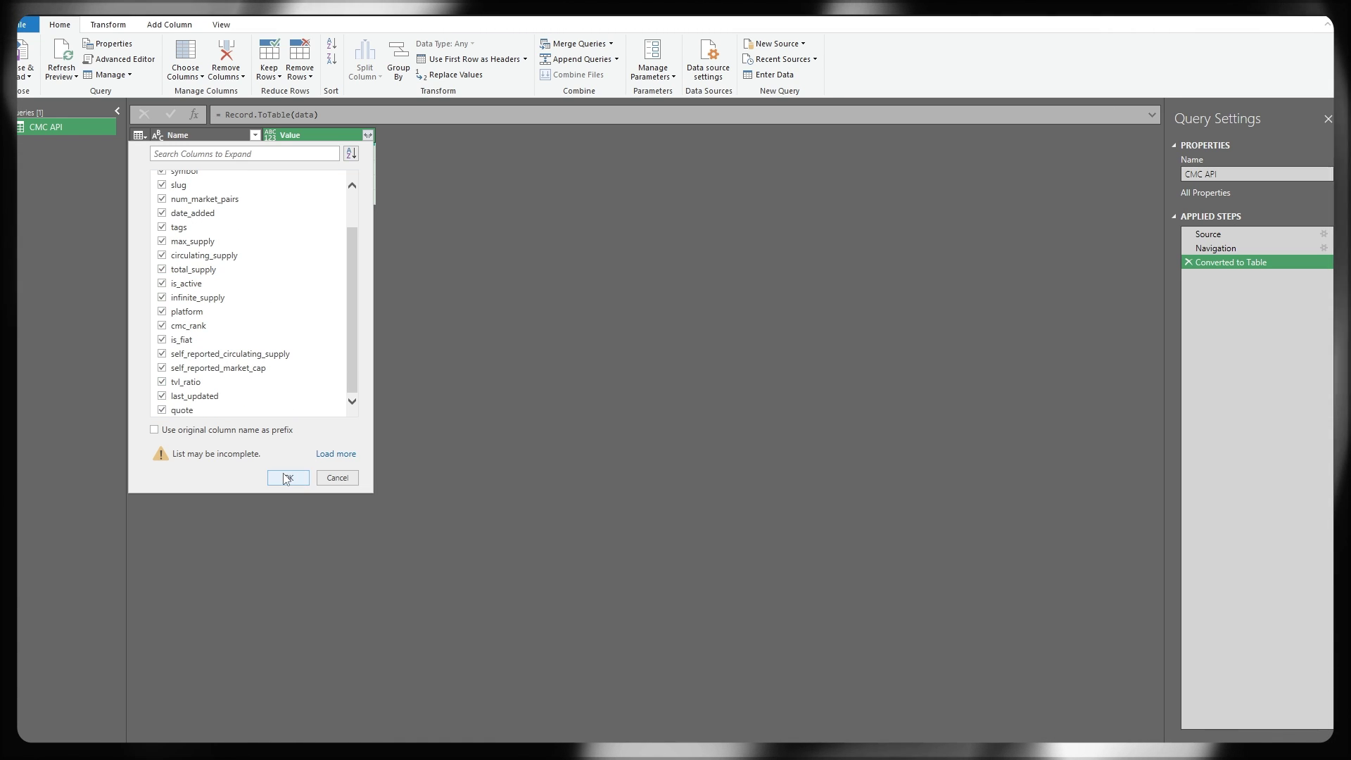
pyautogui.scroll(3, 251, 302)
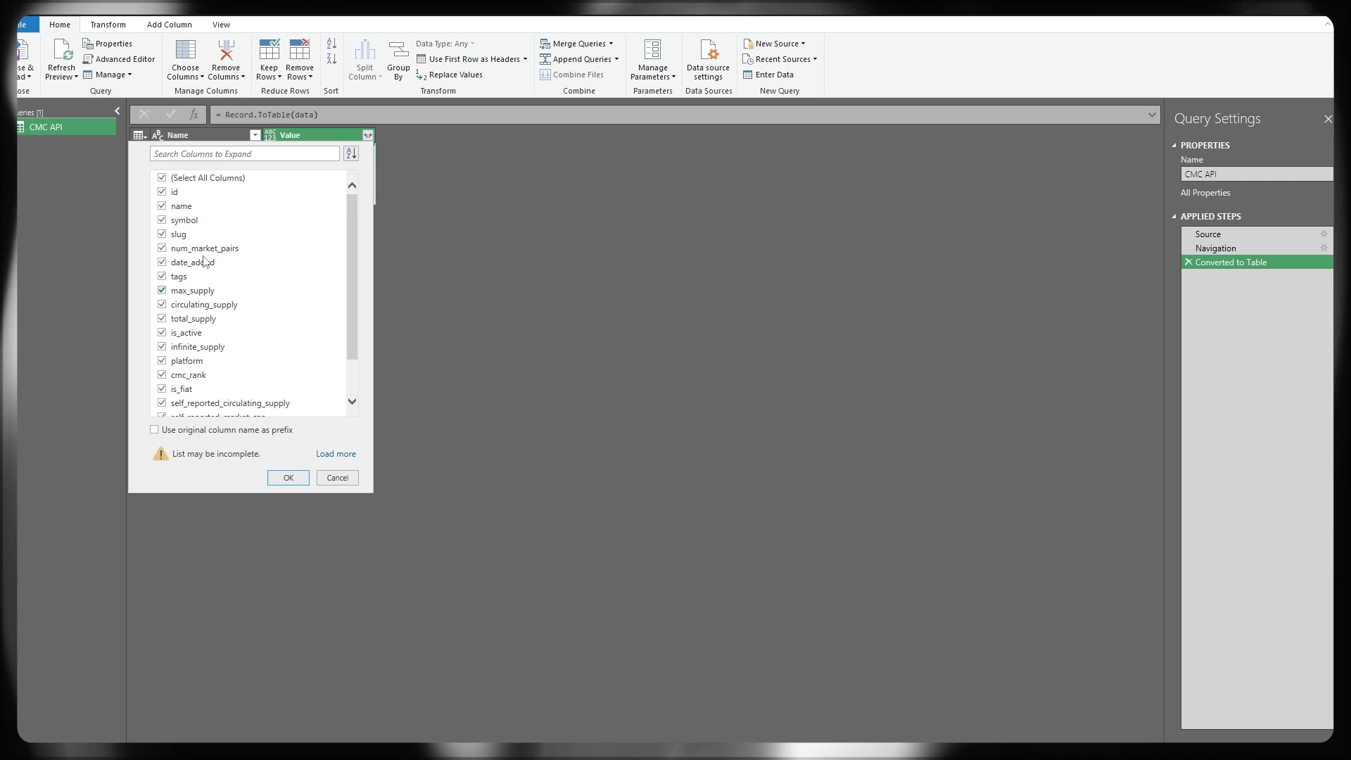
pyautogui.click(162, 180)
pyautogui.scroll(-1, 178, 302)
pyautogui.scroll(-1, 178, 302)
pyautogui.click(162, 409)
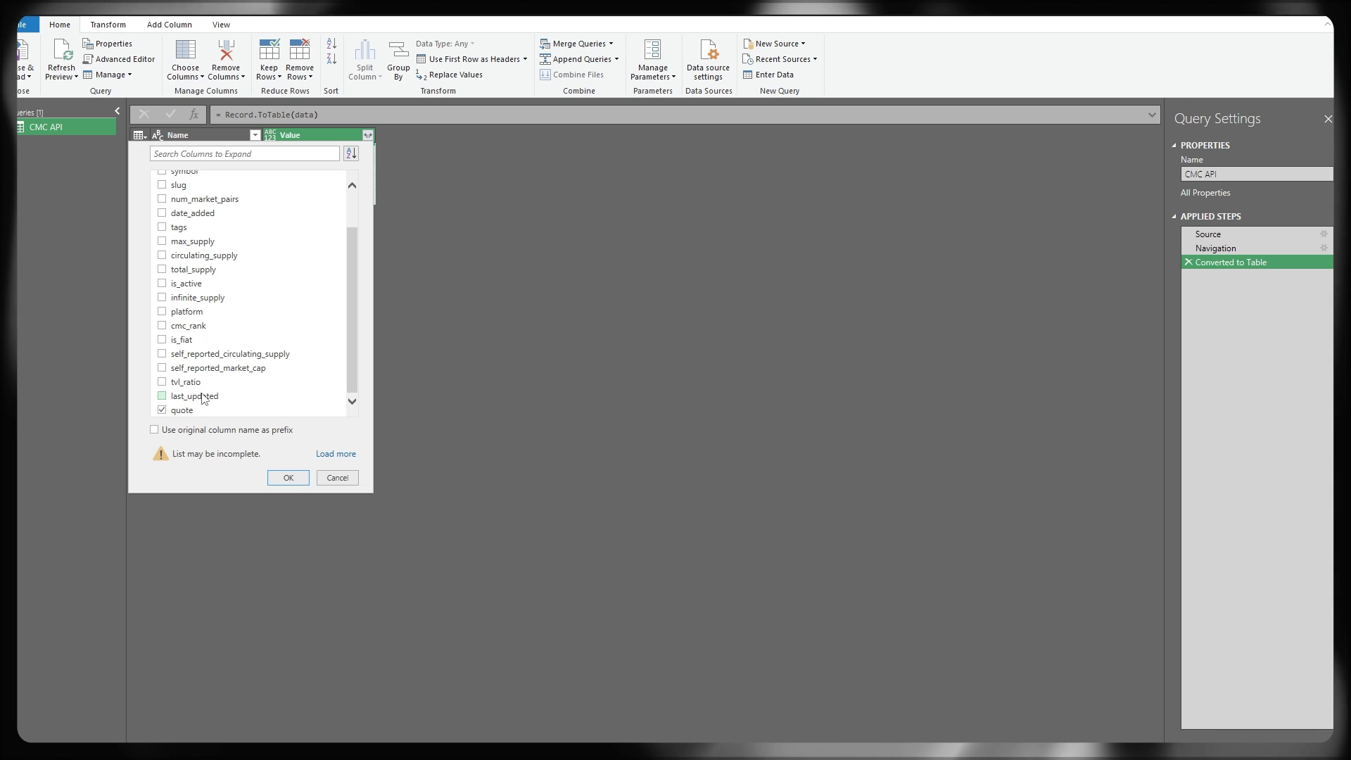
pyautogui.click(289, 478)
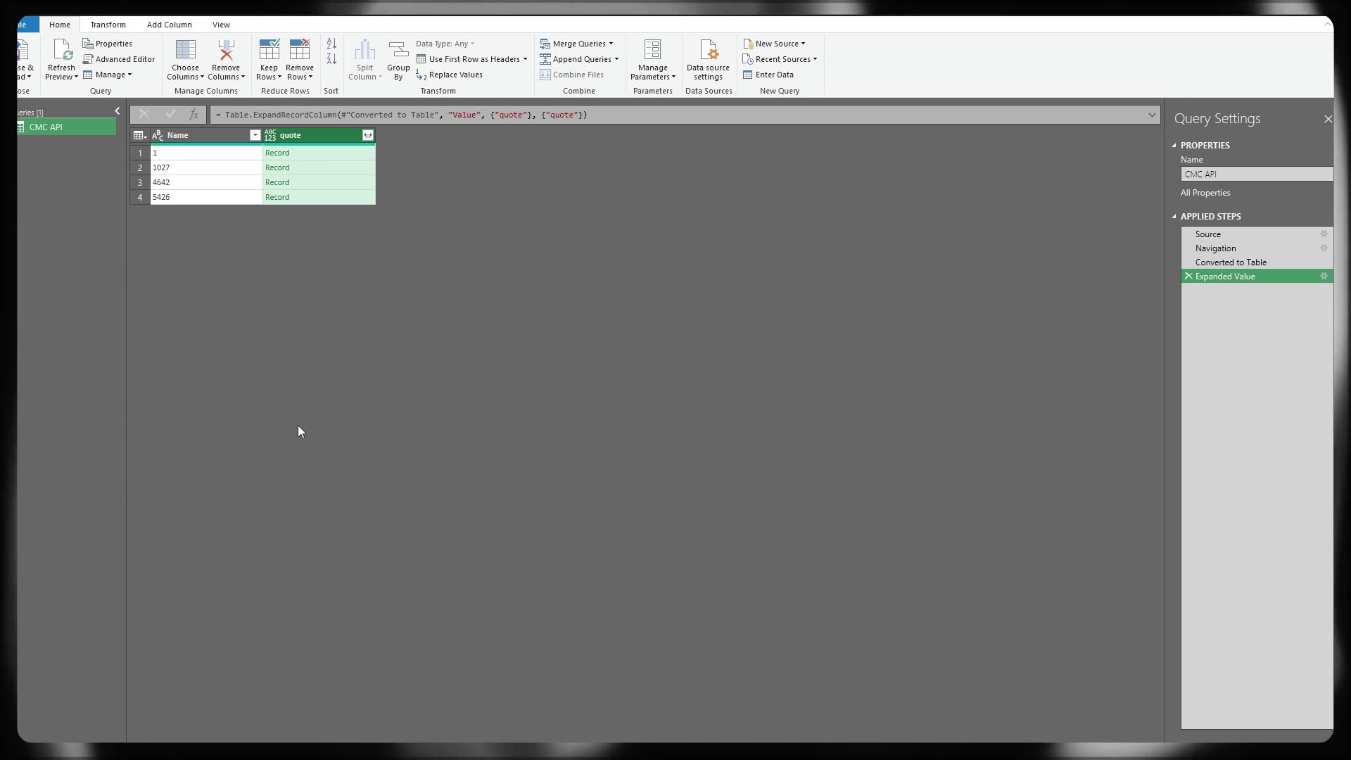
# - Expand quote into GBP, then GBP into price, volume_24h and percent_change columns
pyautogui.click(367, 136)
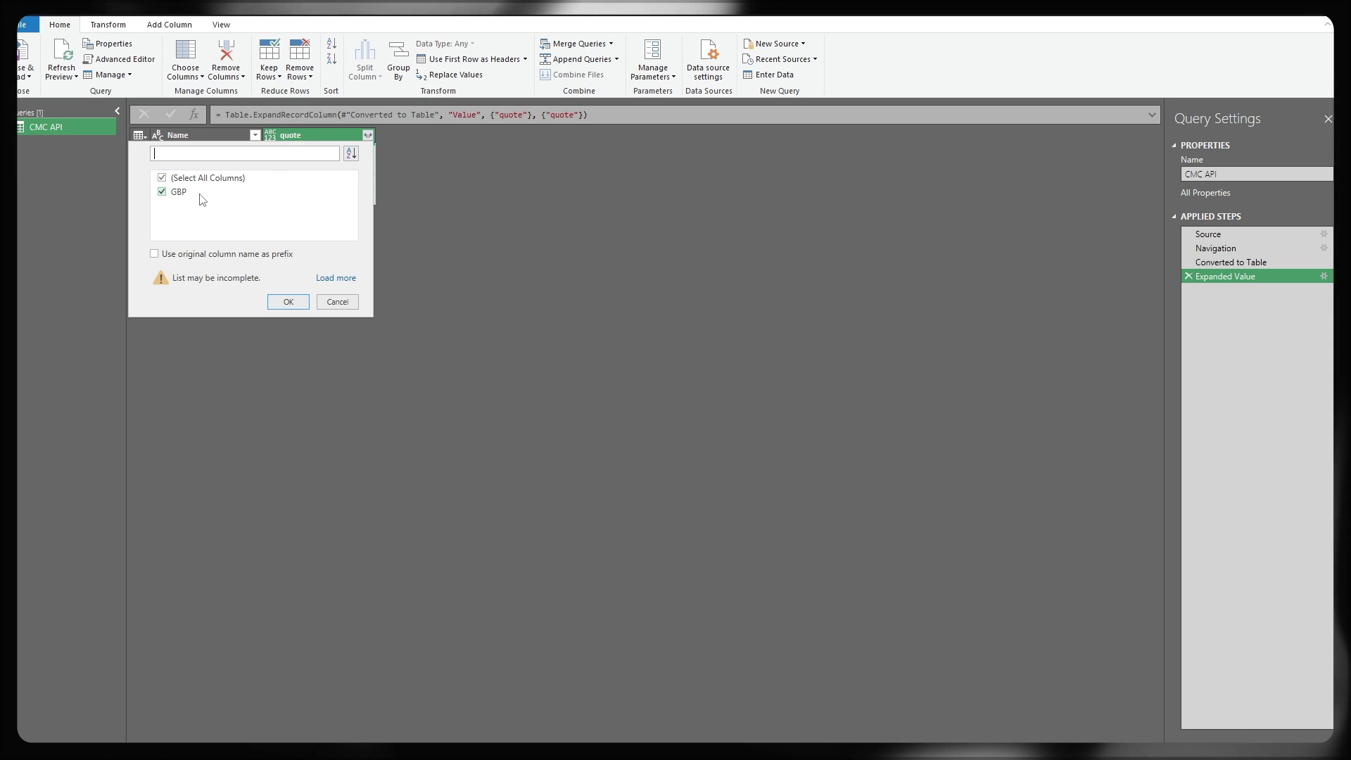
pyautogui.click(288, 302)
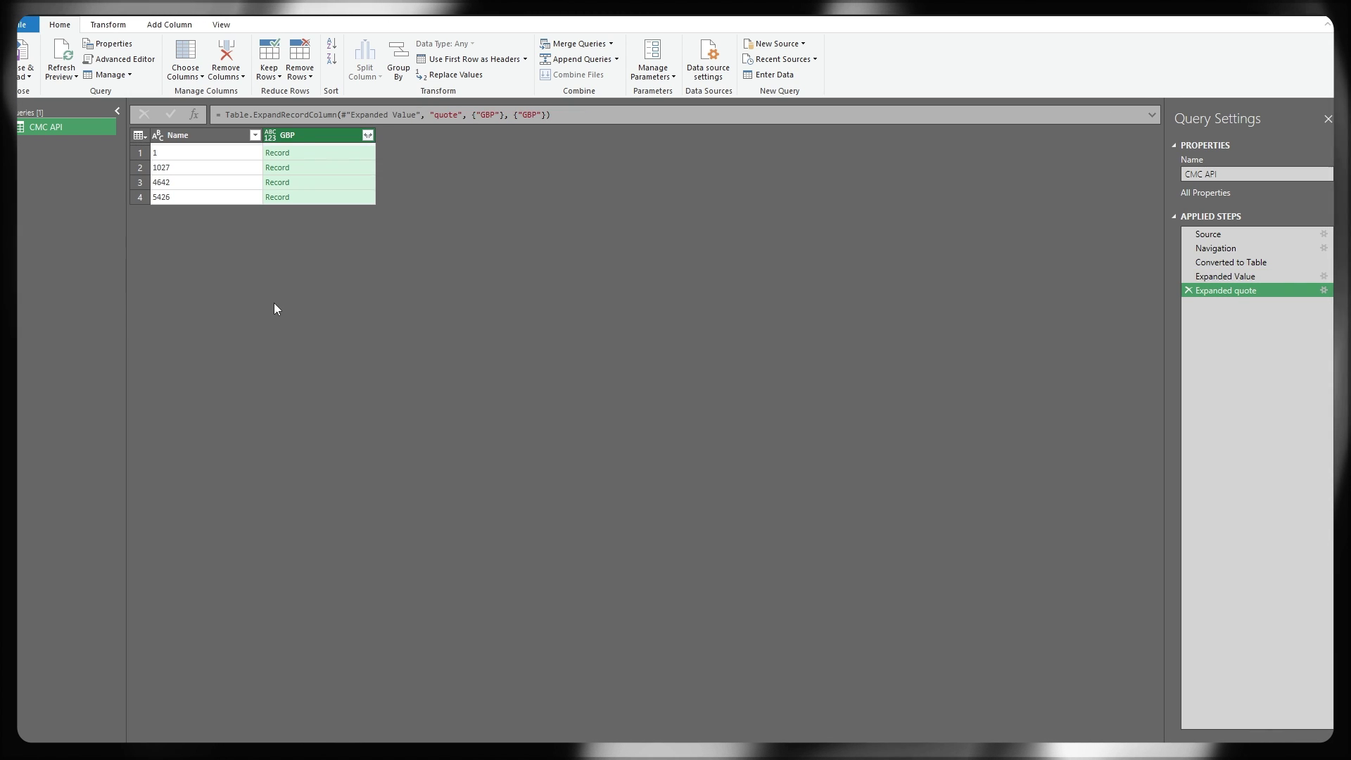
pyautogui.click(365, 137)
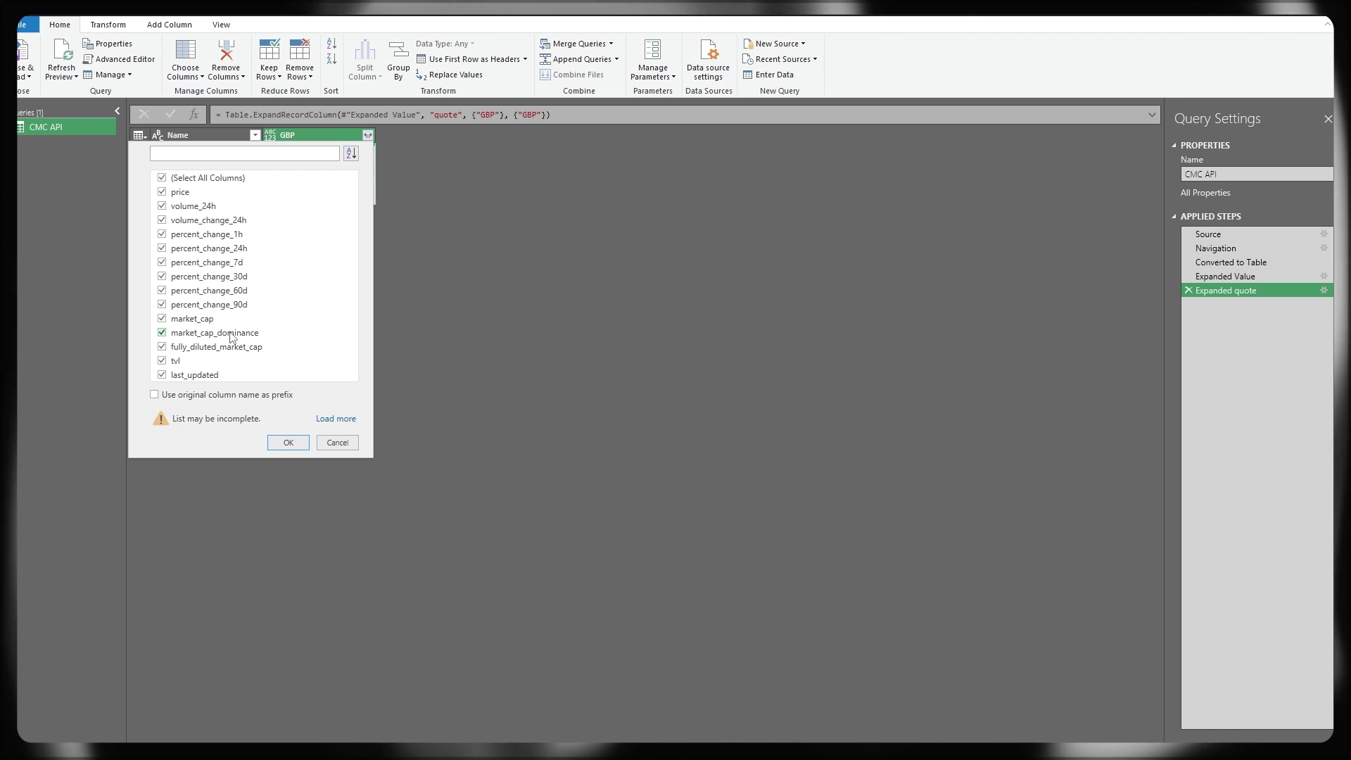
pyautogui.click(288, 444)
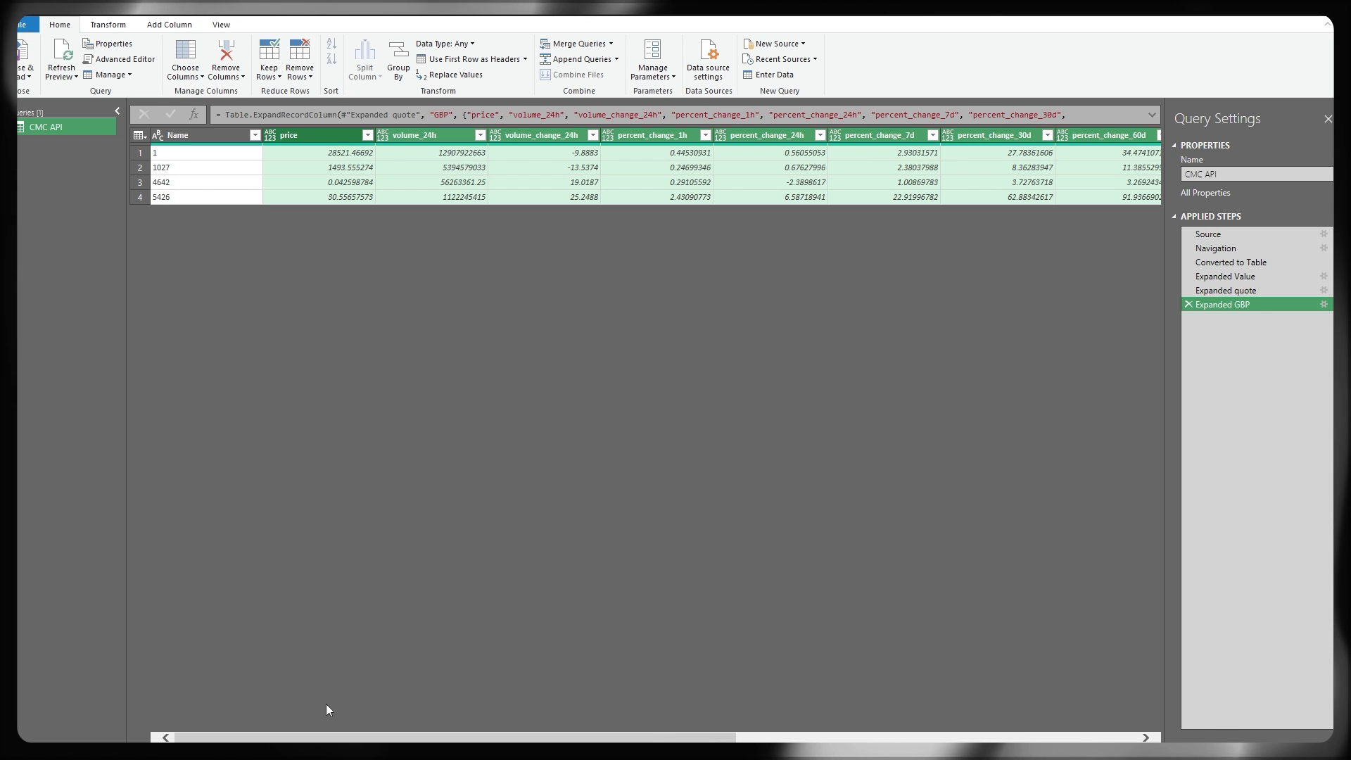
pyautogui.moveTo(325, 737); pyautogui.dragTo(105, 678)
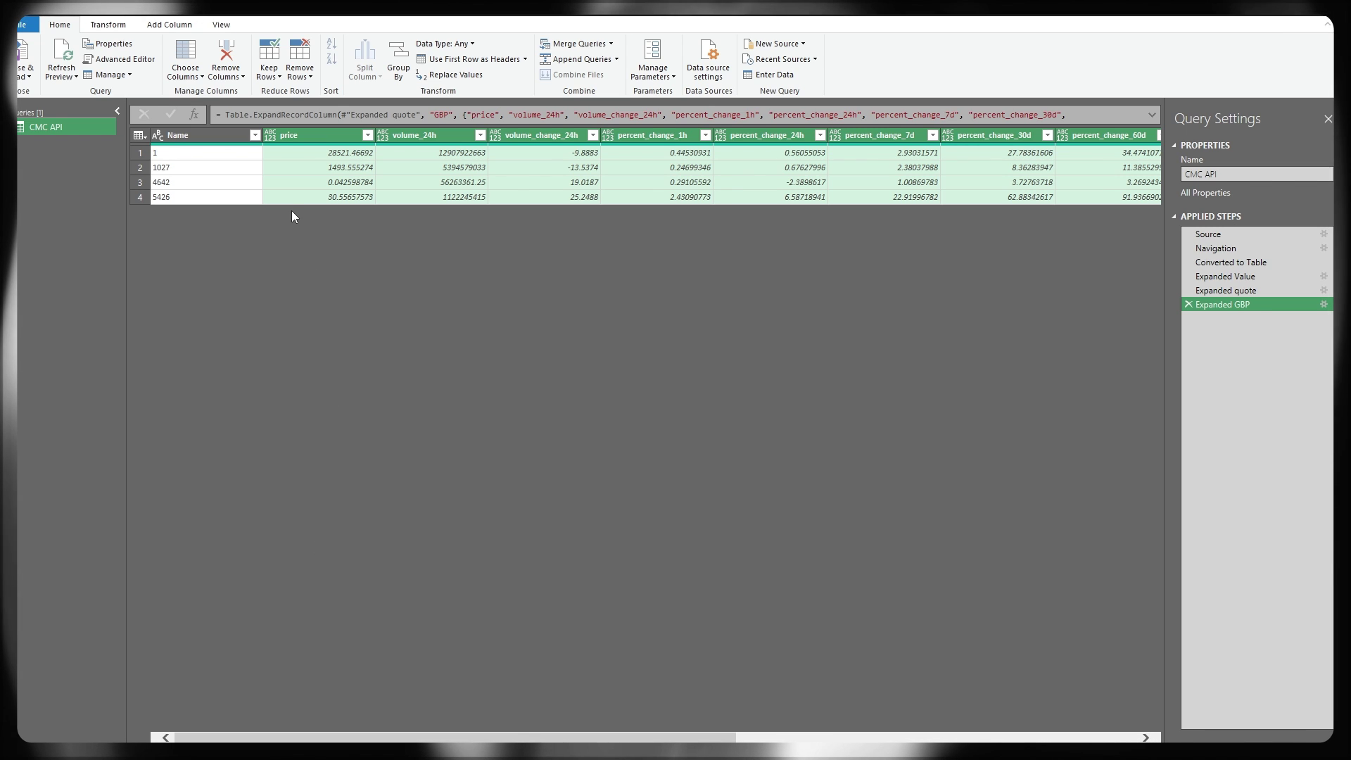
pyautogui.click(274, 142)
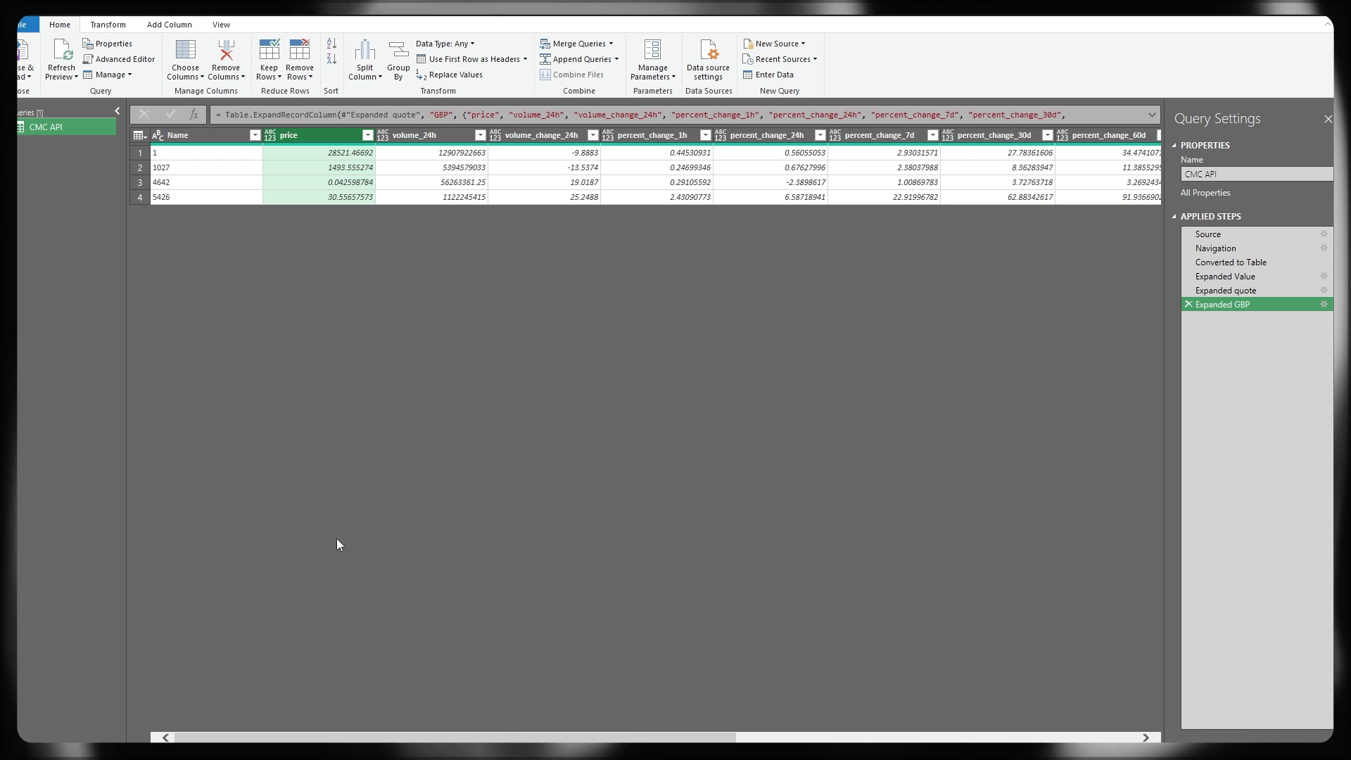
# - Set price to Decimal Number, then preview the Expanded GBP and earlier Expanded quote steps
pyautogui.click(271, 136)
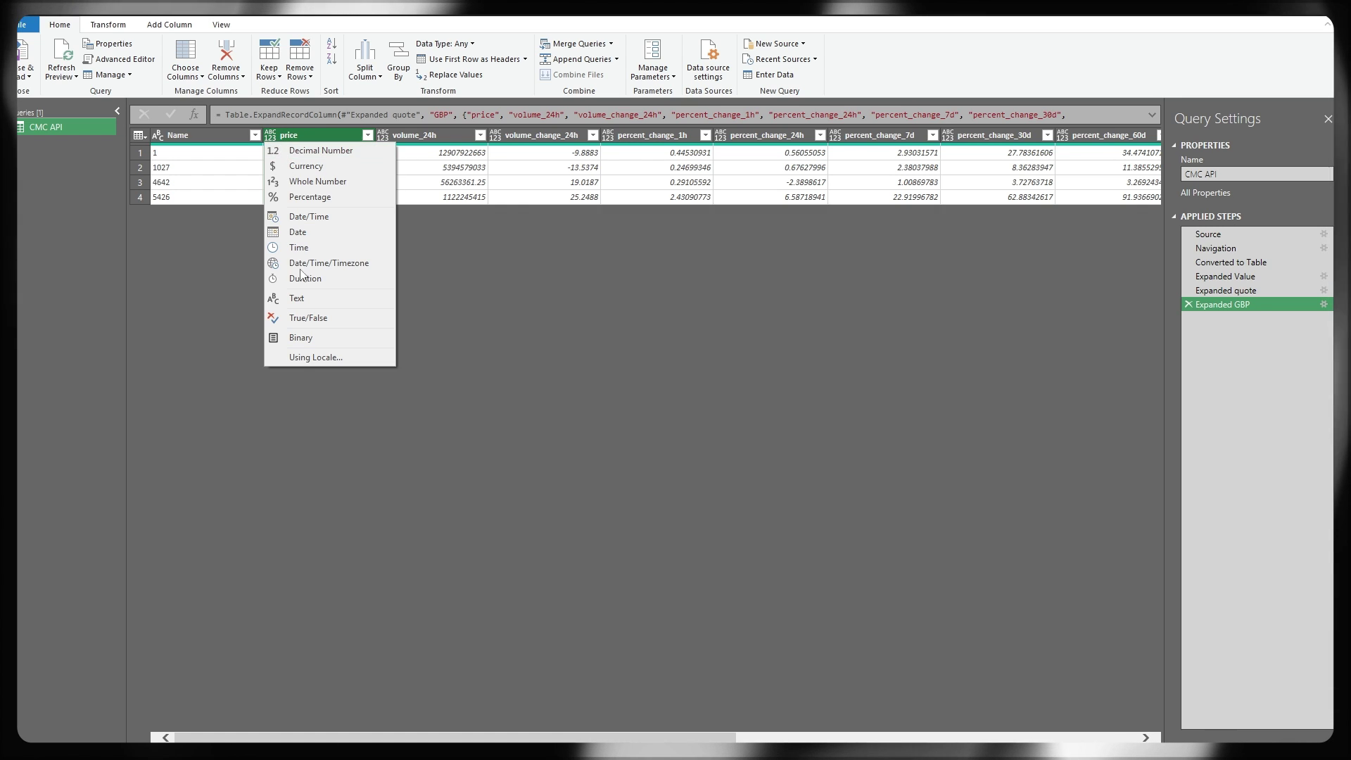
pyautogui.click(305, 153)
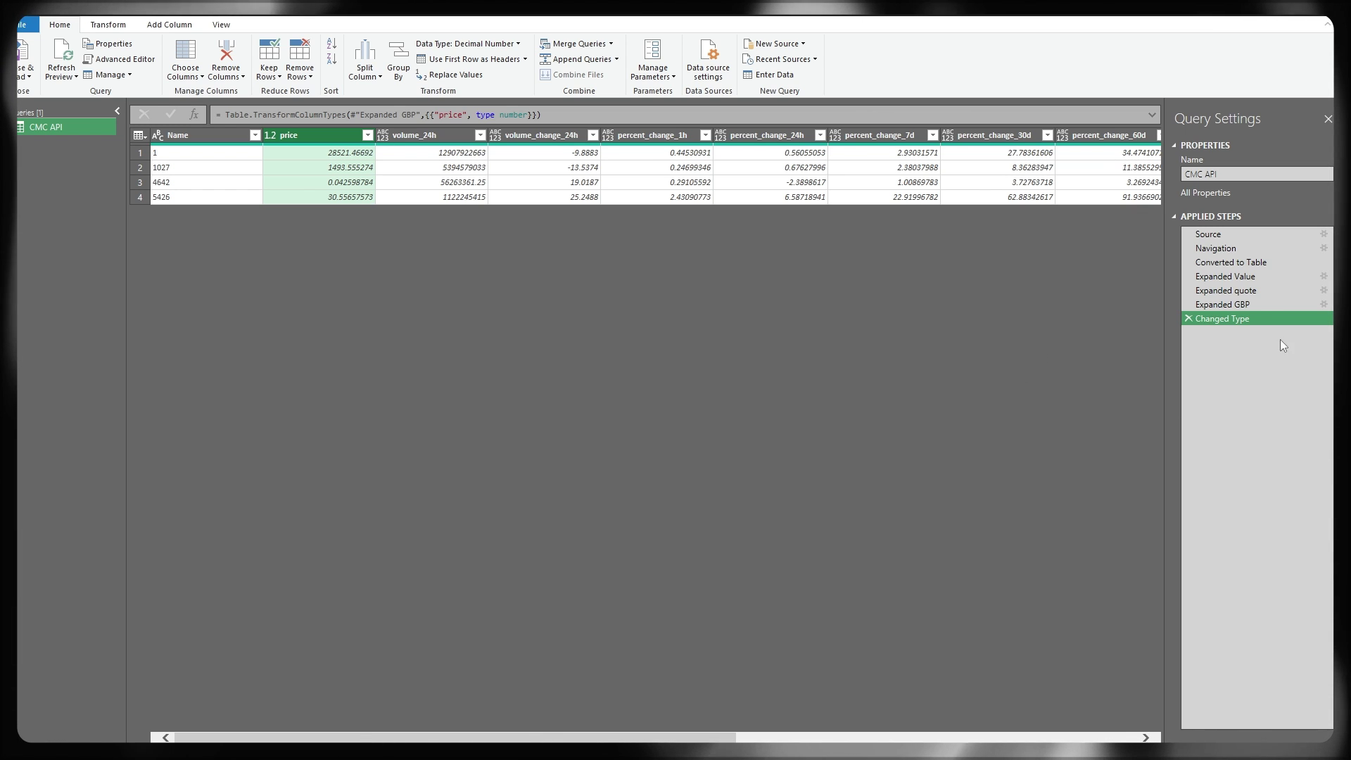
pyautogui.click(1228, 303)
pyautogui.click(1230, 280)
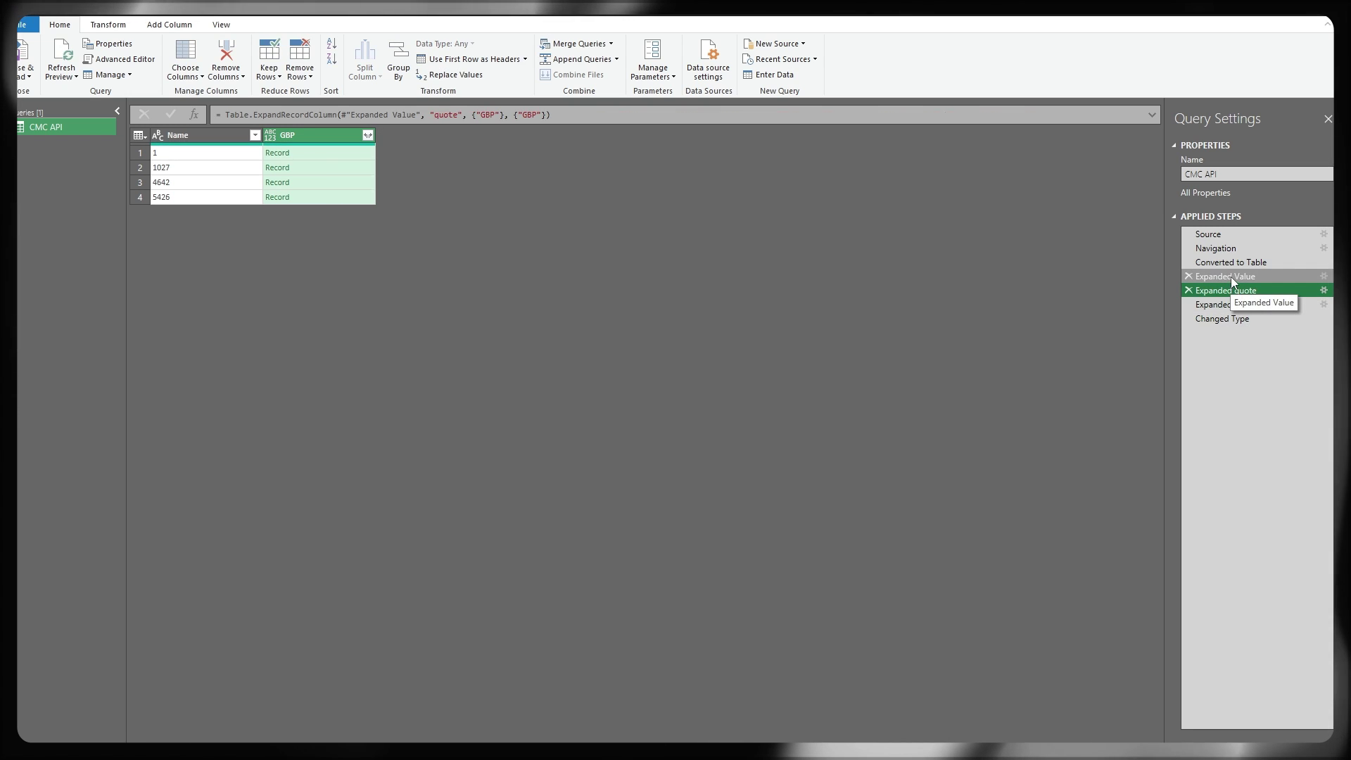
# - Re-expand the Value records to include the name, symbol and slug fields
pyautogui.click(1230, 263)
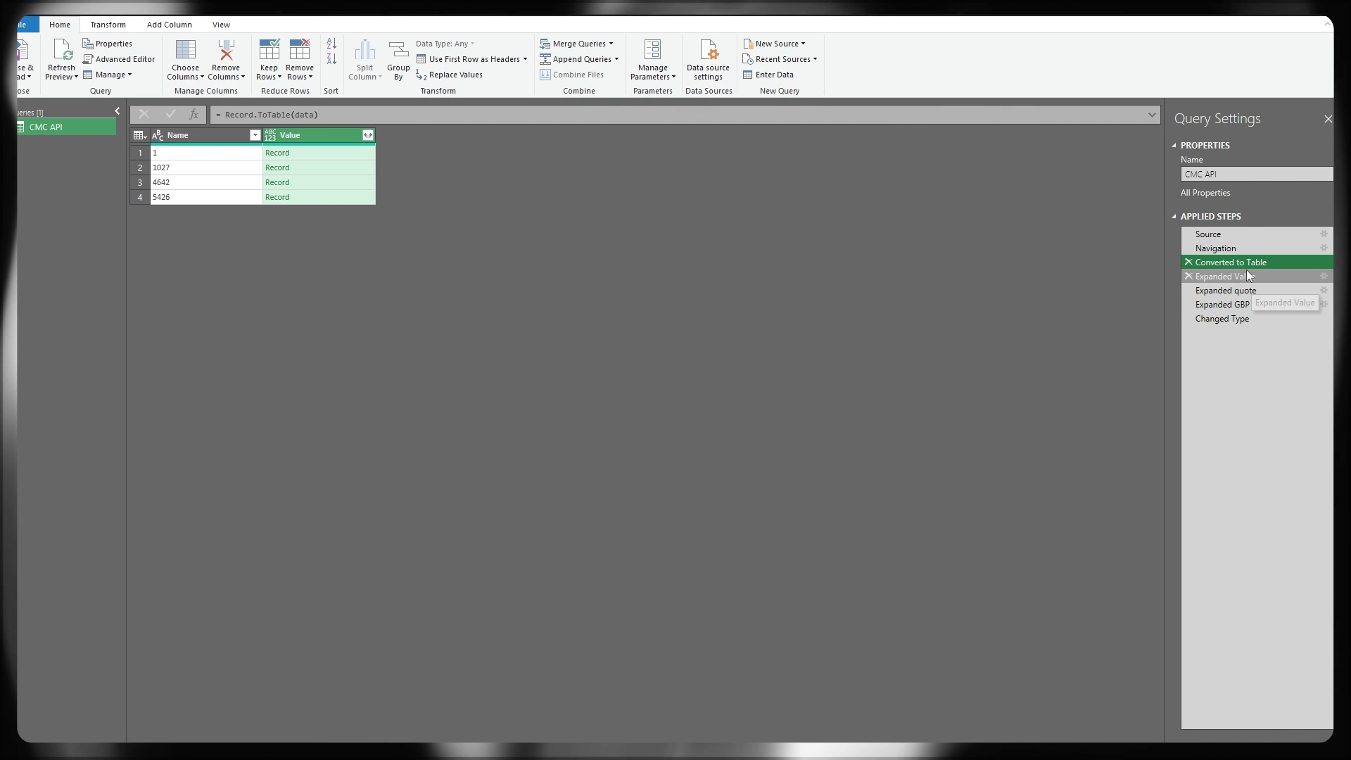
pyautogui.click(1240, 278)
pyautogui.click(1243, 260)
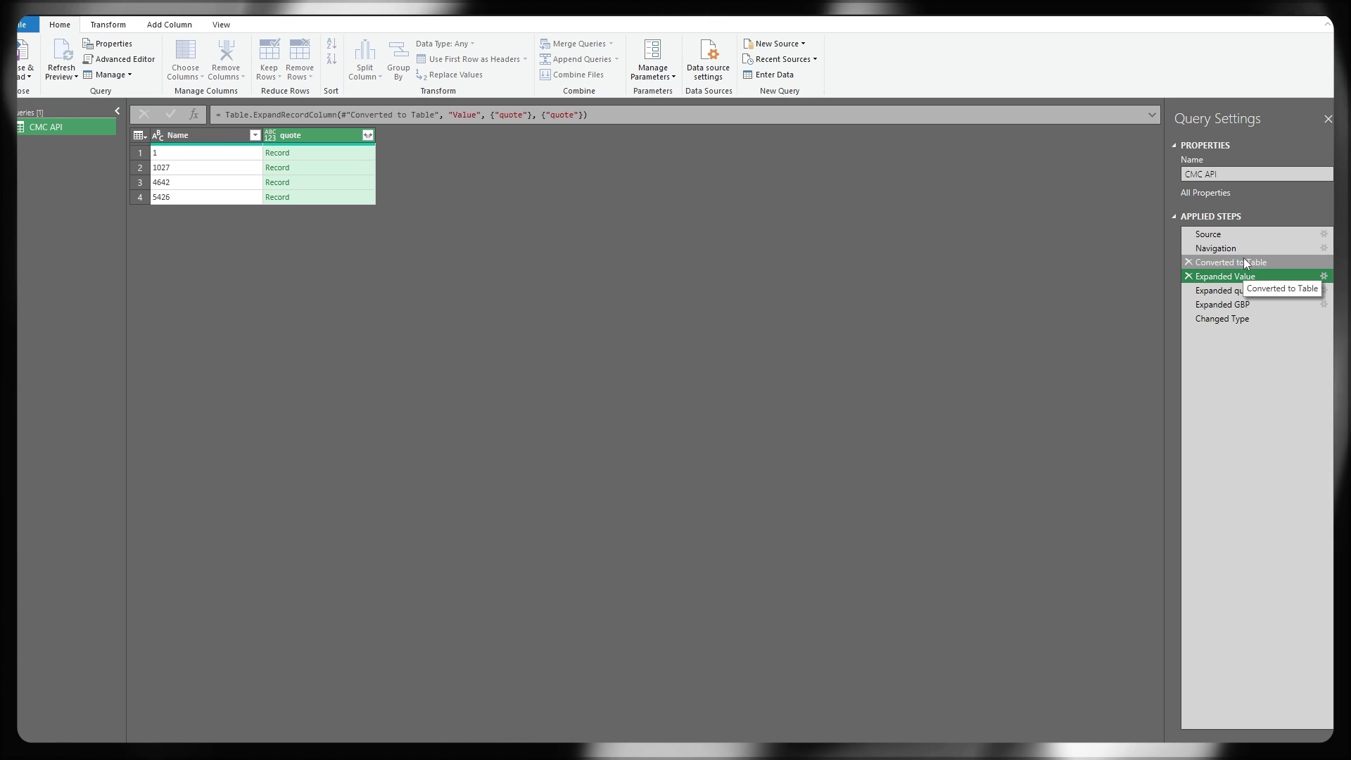
pyautogui.click(367, 135)
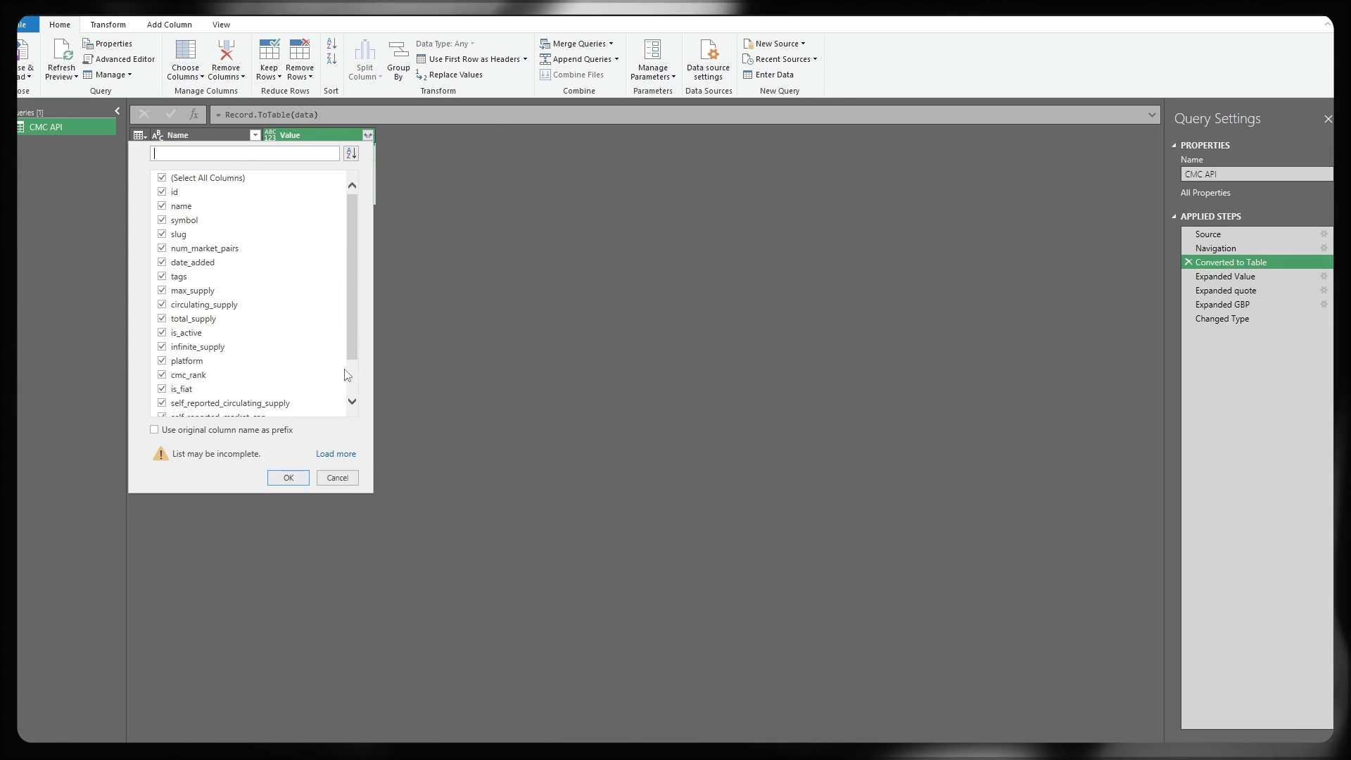
pyautogui.click(1311, 280)
pyautogui.click(1315, 277)
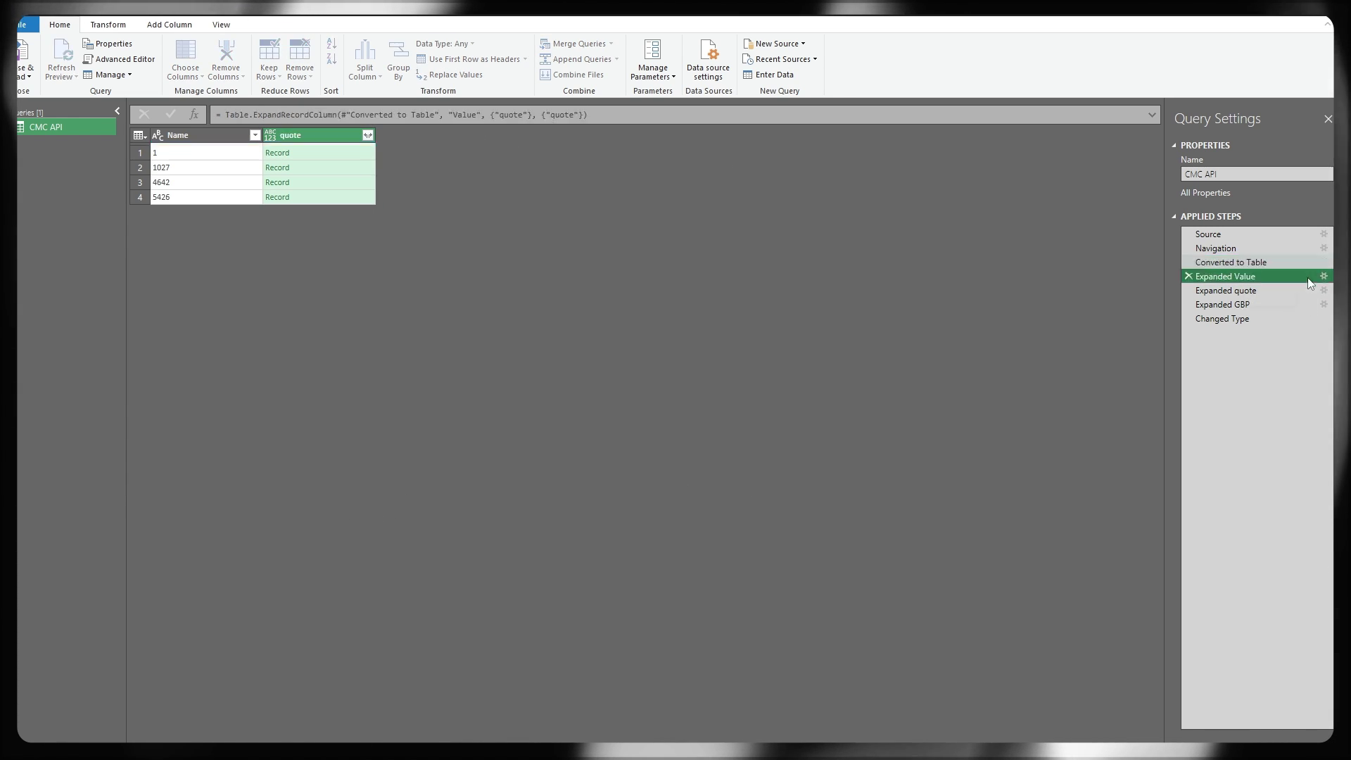
pyautogui.click(1323, 277)
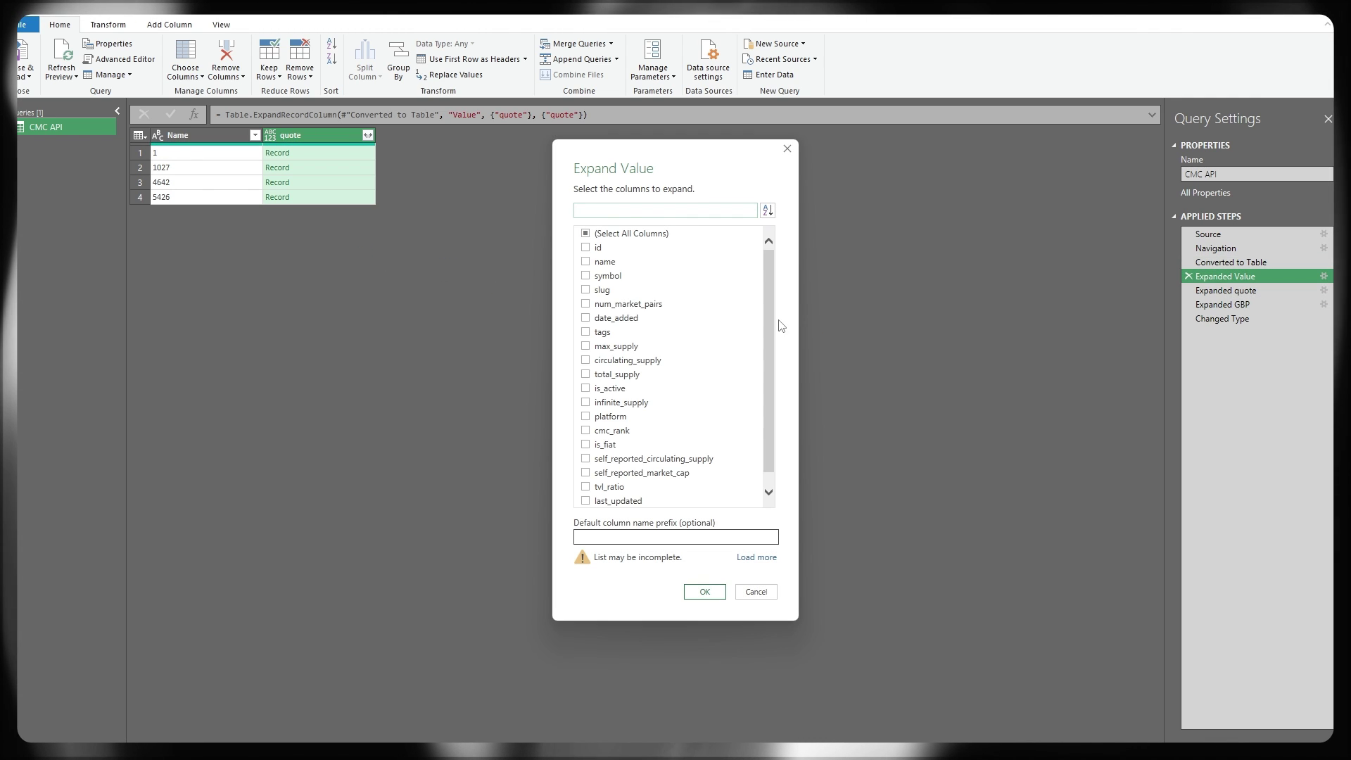
pyautogui.scroll(-1, 665, 356)
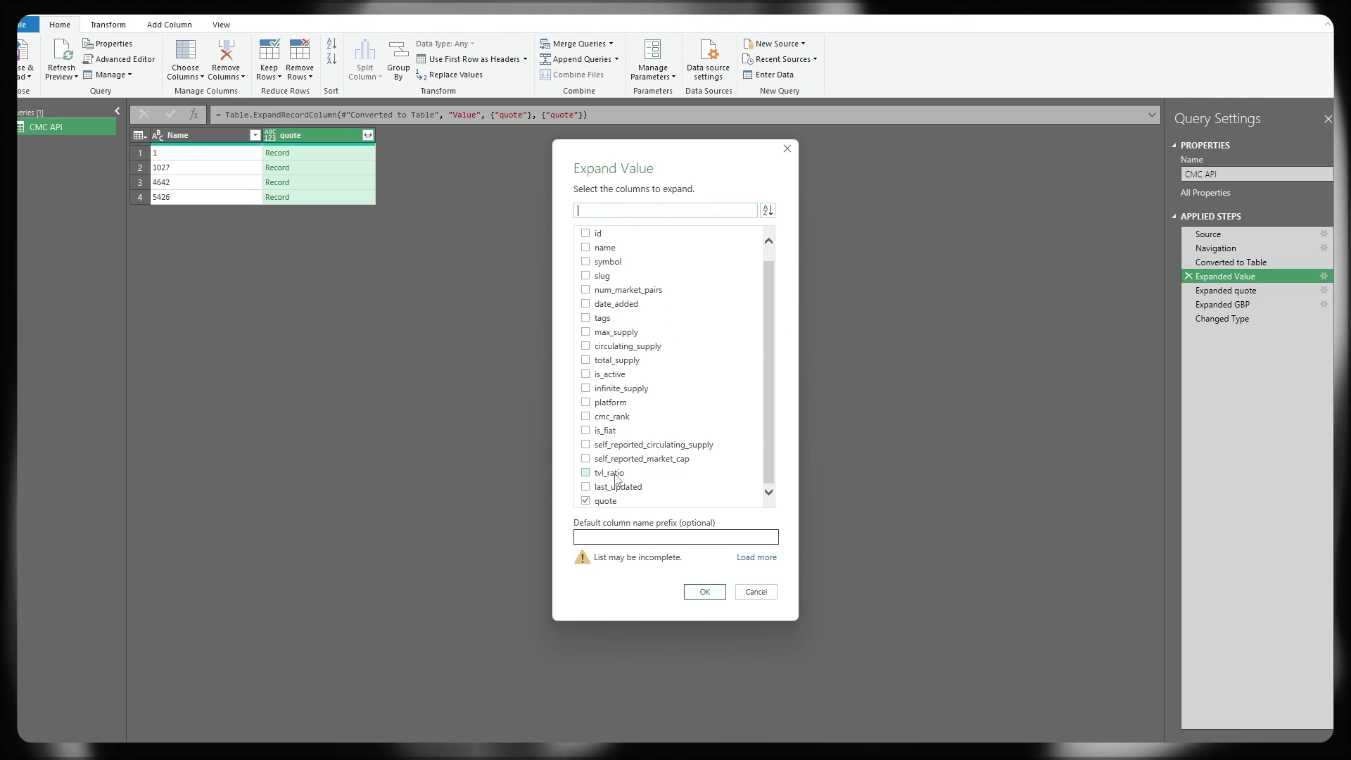
pyautogui.scroll(1, 720, 363)
pyautogui.click(628, 289)
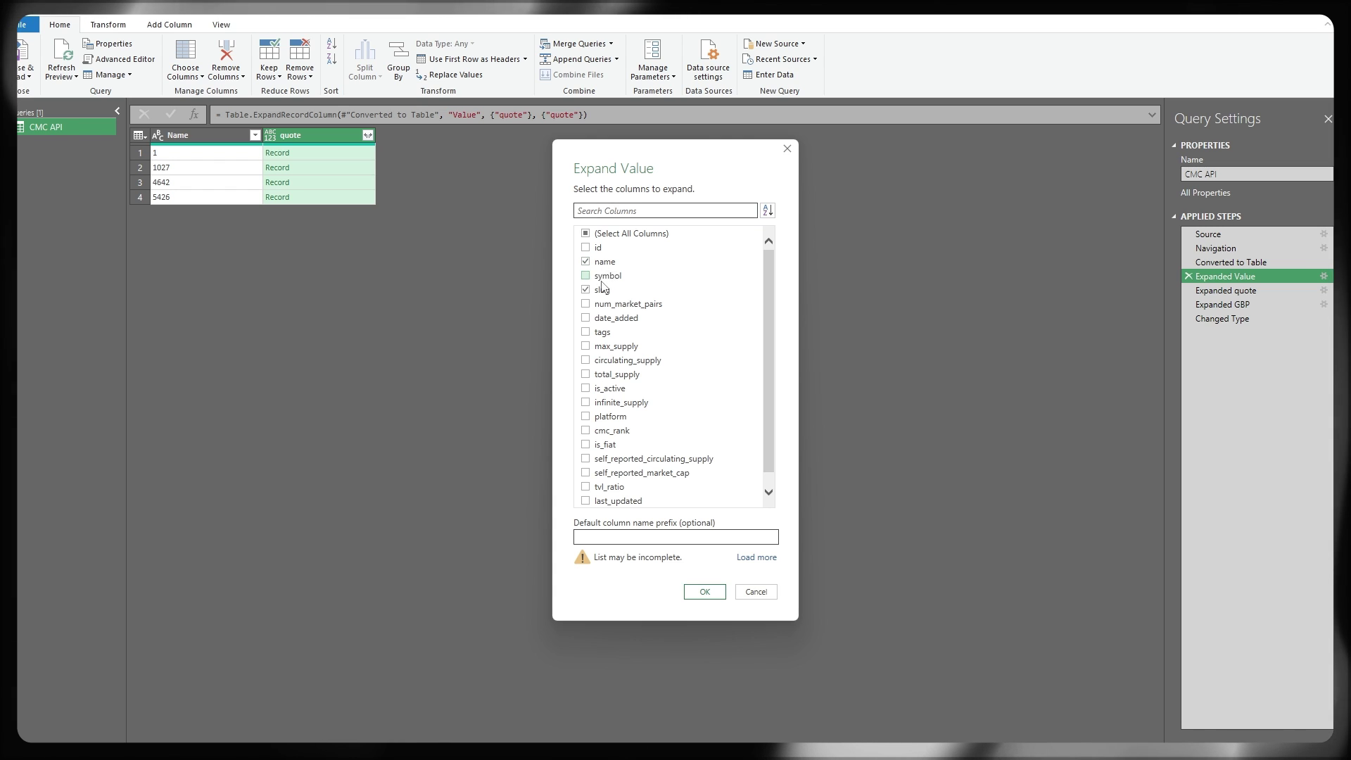
pyautogui.click(602, 280)
pyautogui.click(703, 592)
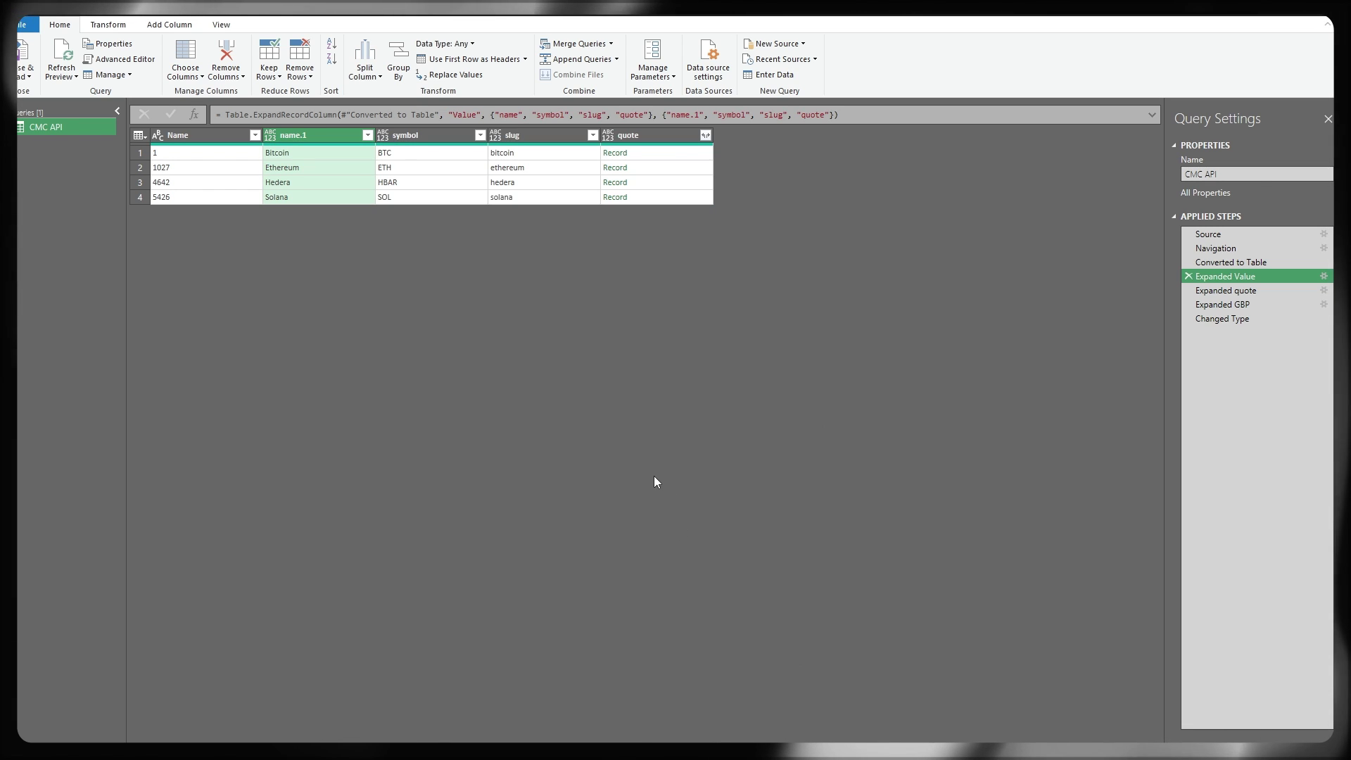
# - Inspect the Name and name.1 columns, then go to the final Changed Type step
pyautogui.click(176, 135)
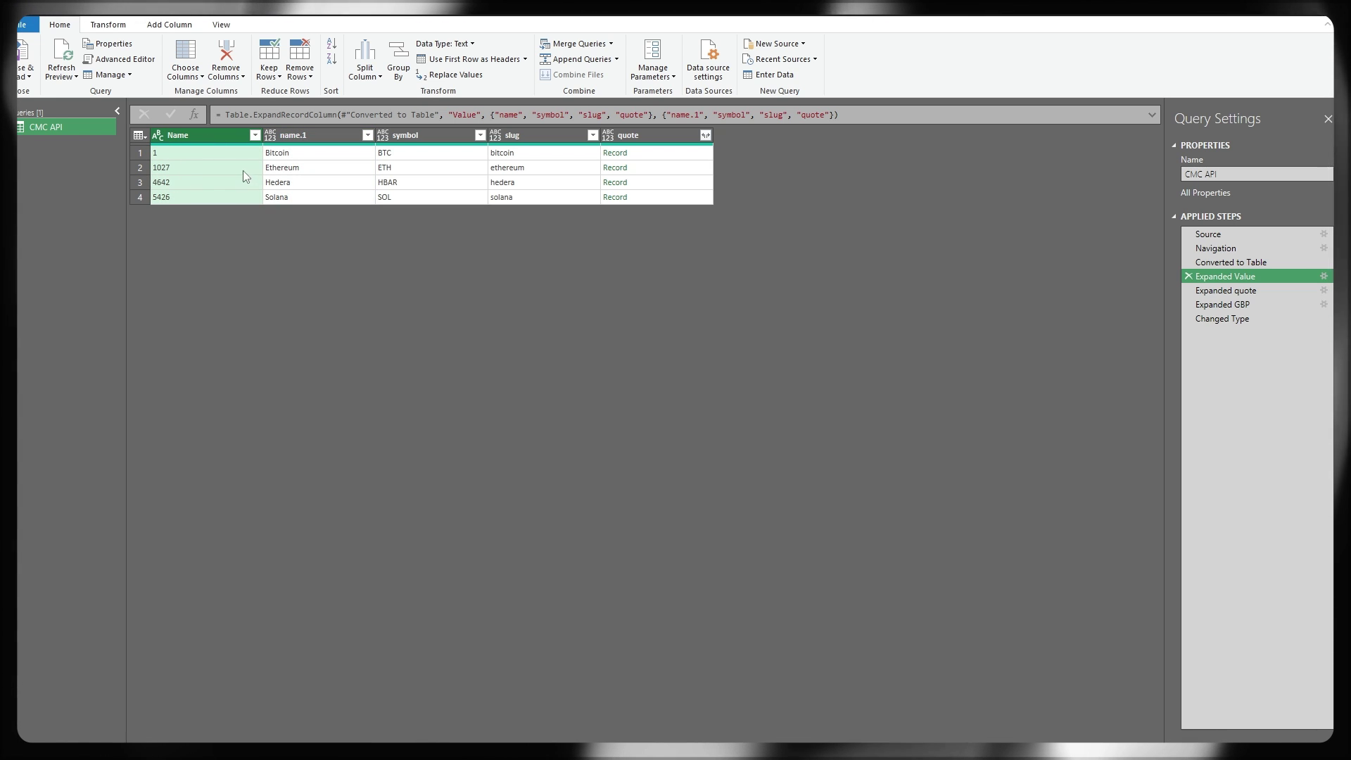
pyautogui.click(333, 134)
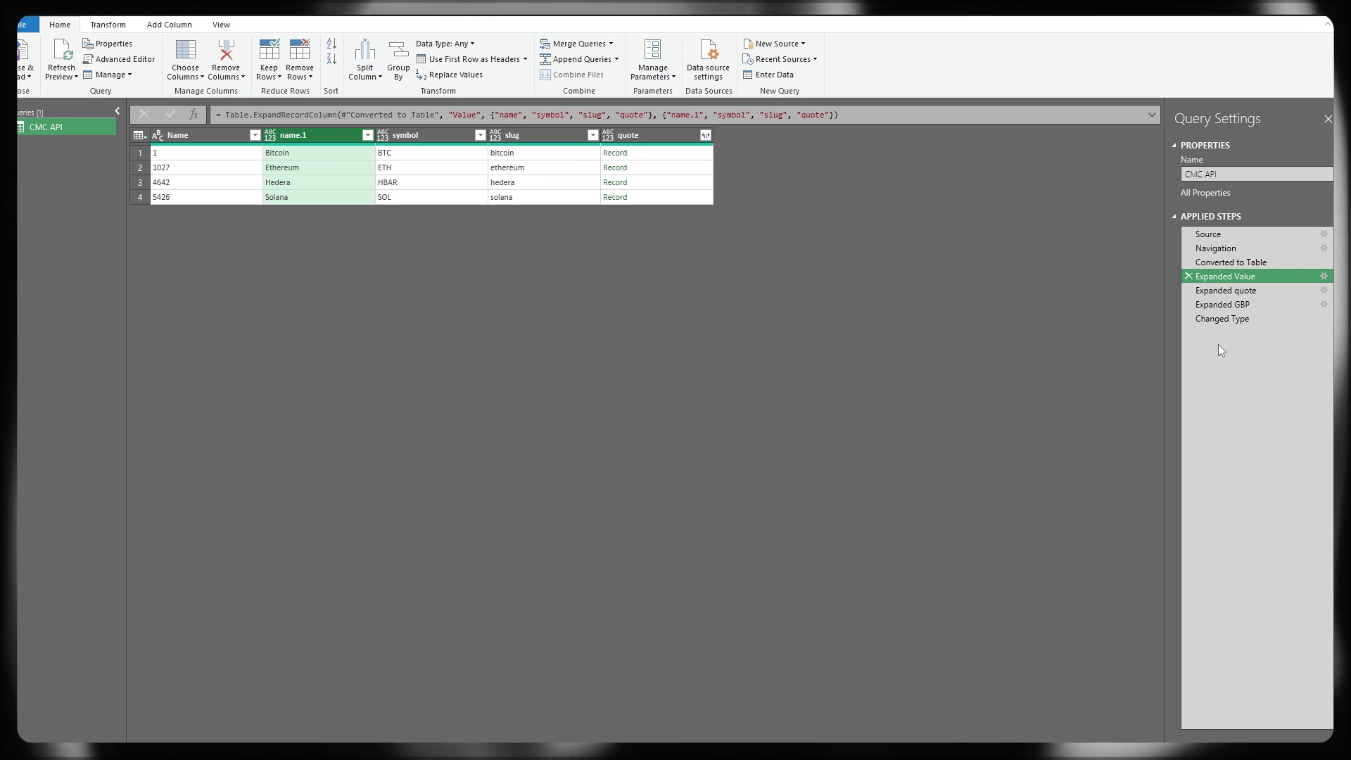
pyautogui.click(1226, 322)
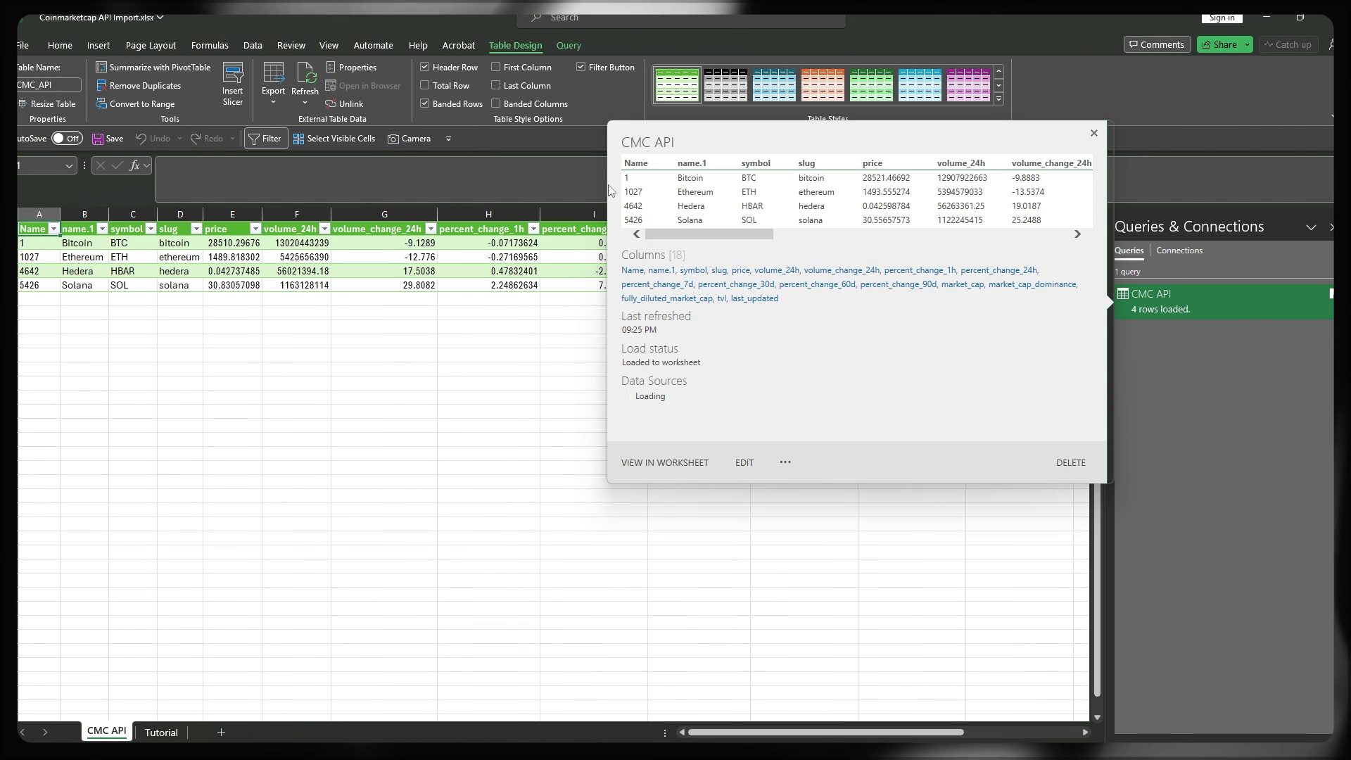
pyautogui.click(244, 325)
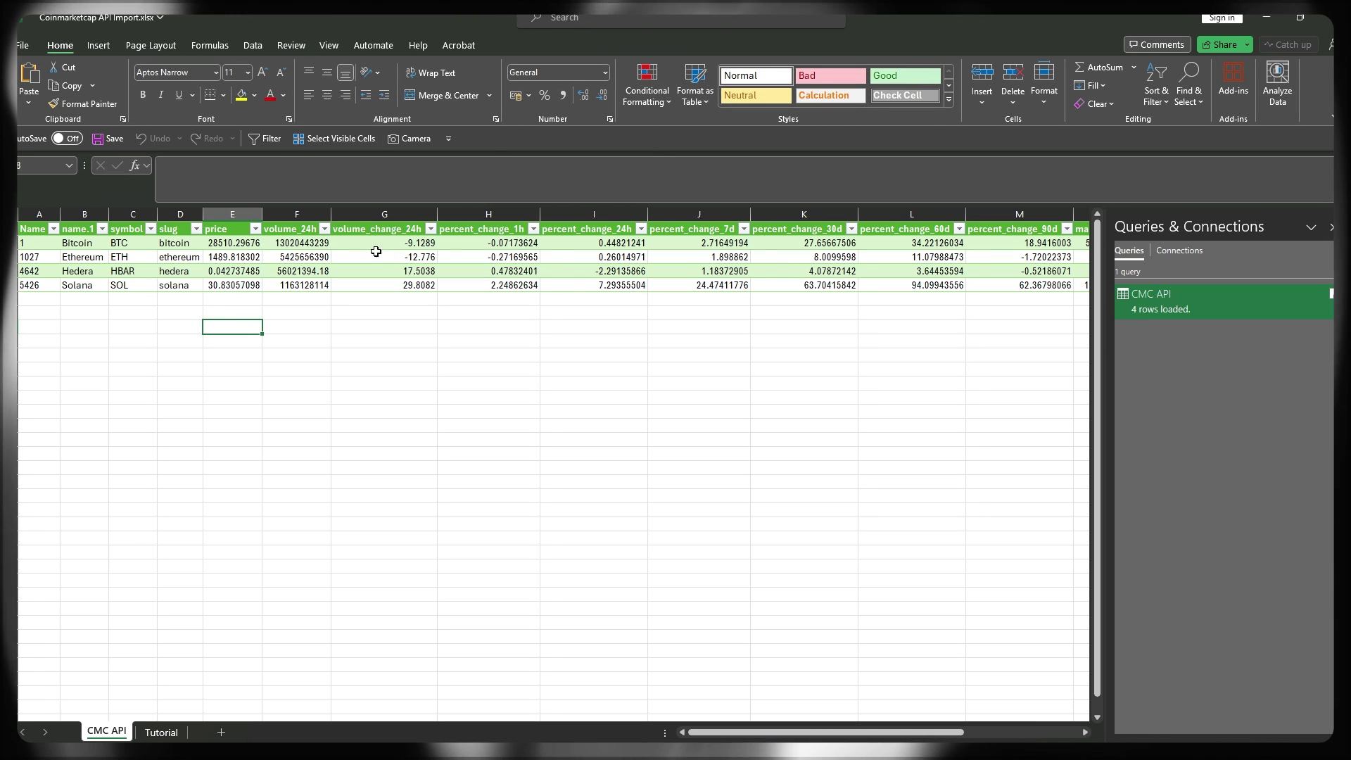
pyautogui.moveTo(290, 243); pyautogui.dragTo(292, 284)
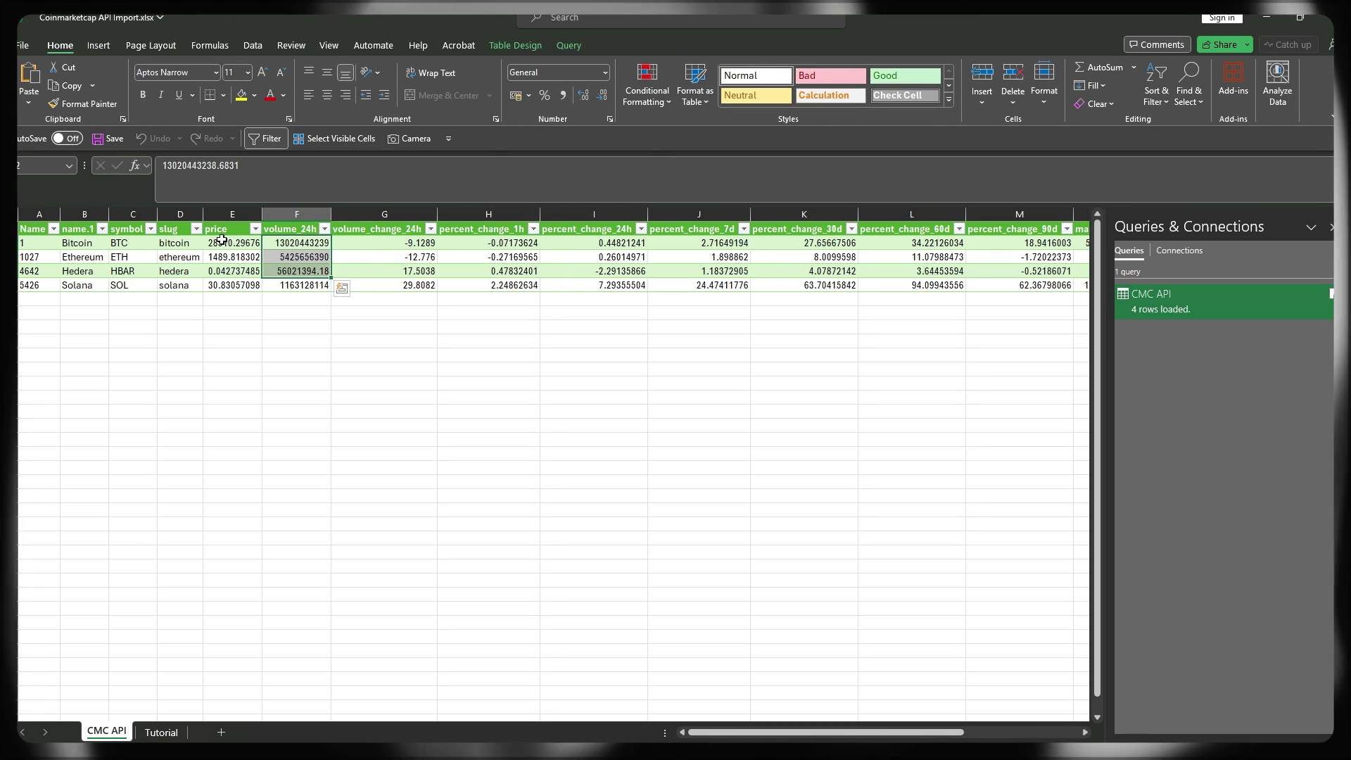
pyautogui.moveTo(222, 246); pyautogui.dragTo(224, 278)
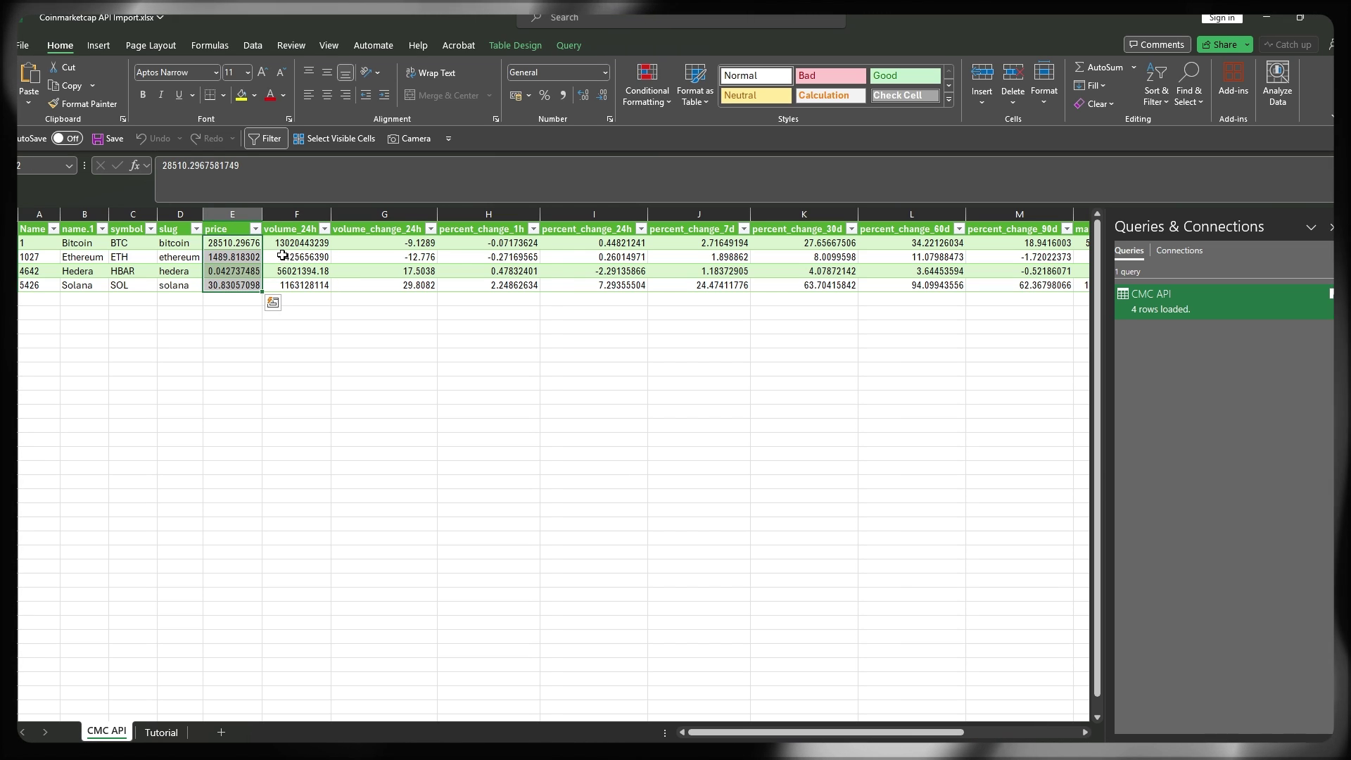
pyautogui.click(252, 45)
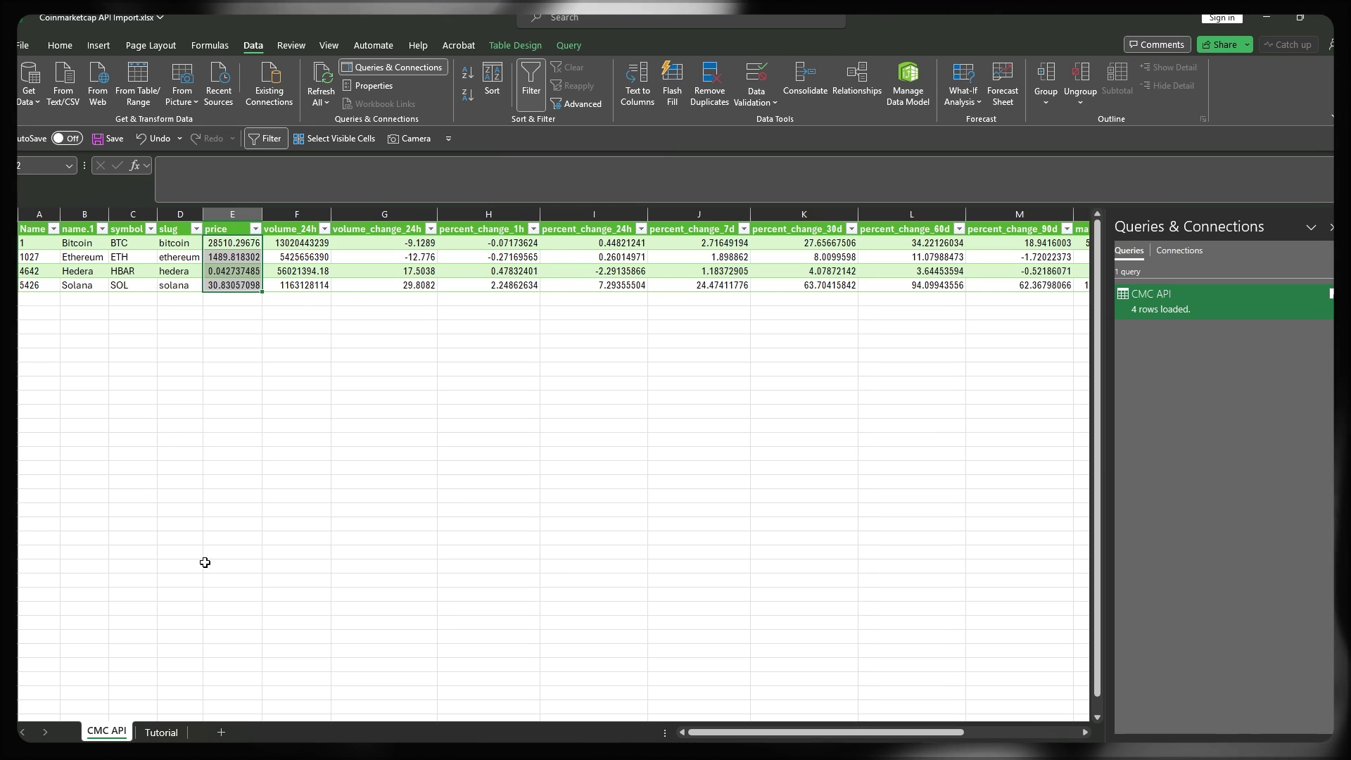
pyautogui.click(39, 229)
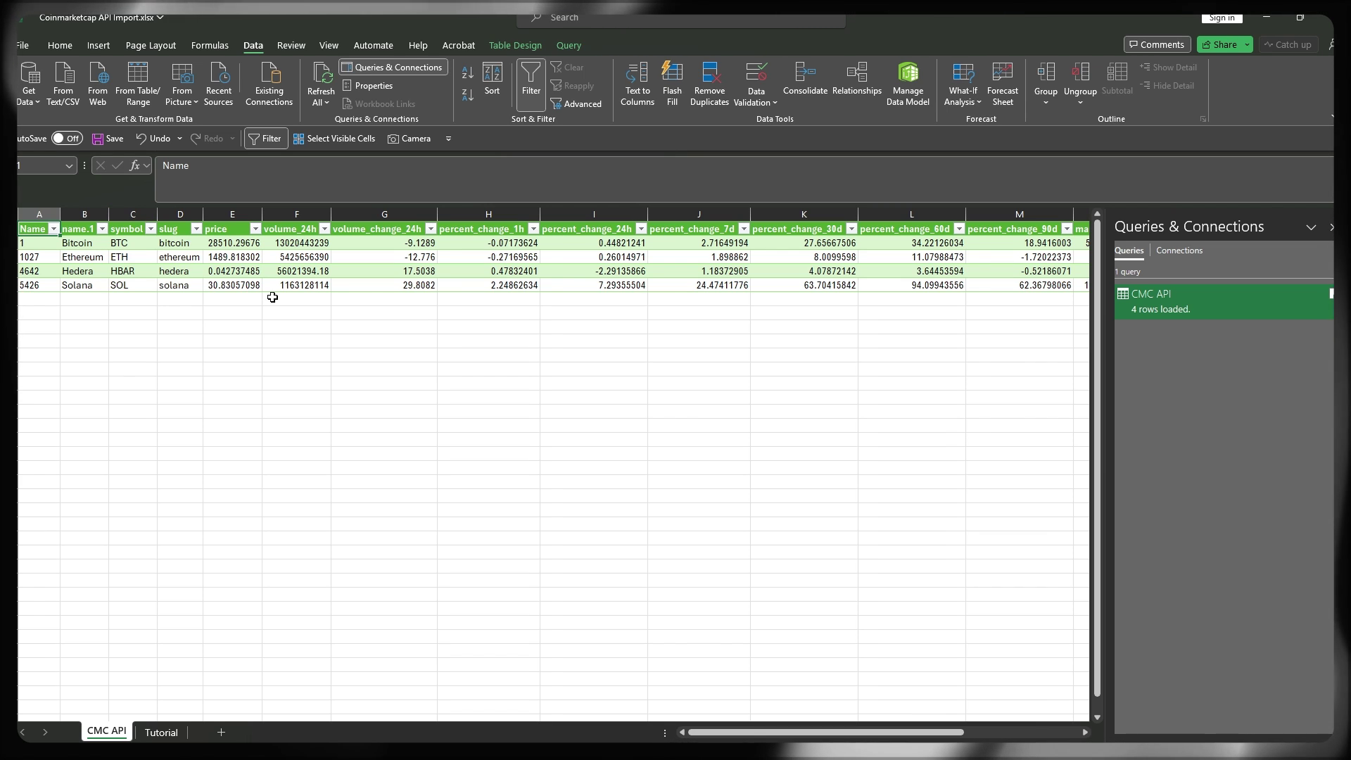
pyautogui.click(161, 731)
pyautogui.moveTo(84, 735); pyautogui.dragTo(83, 735)
pyautogui.scroll(-5, 148, 443)
pyautogui.scroll(5, 147, 443)
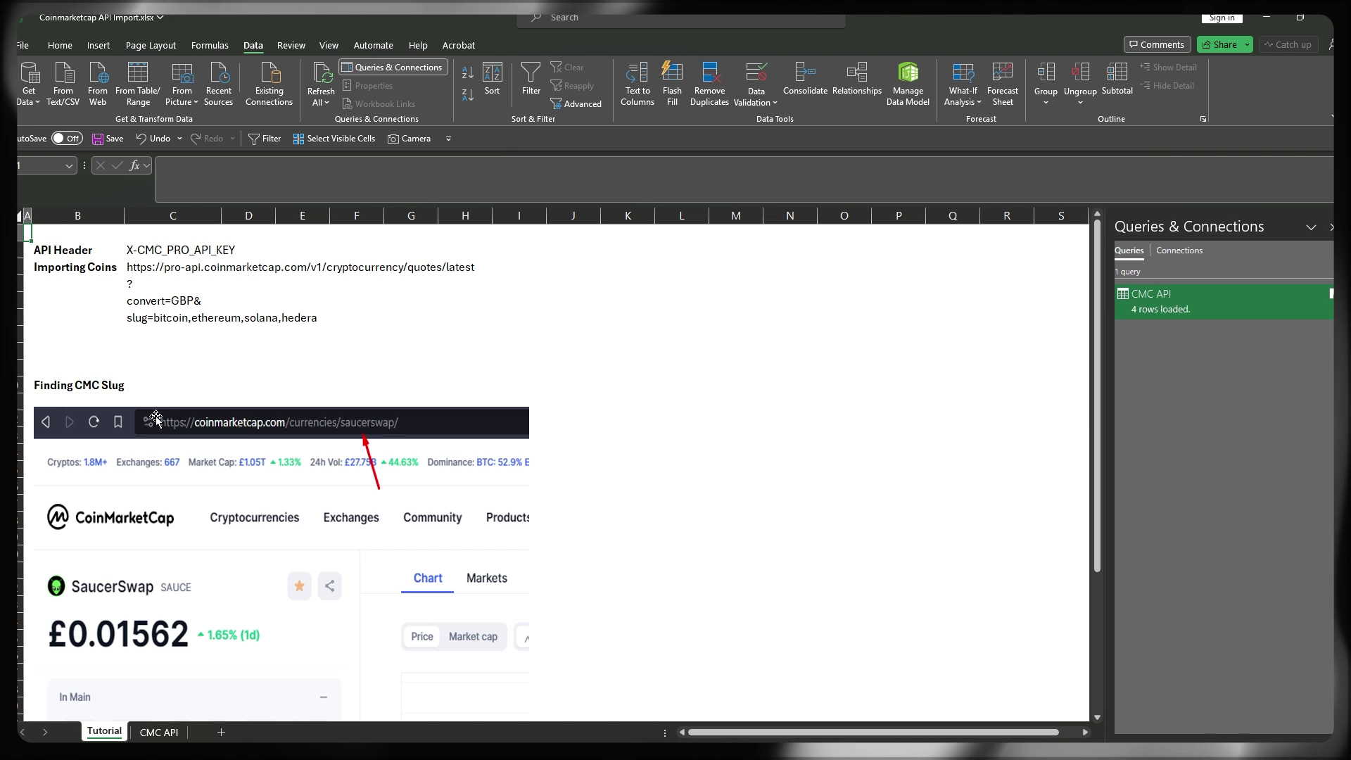
pyautogui.rightClick(1201, 302)
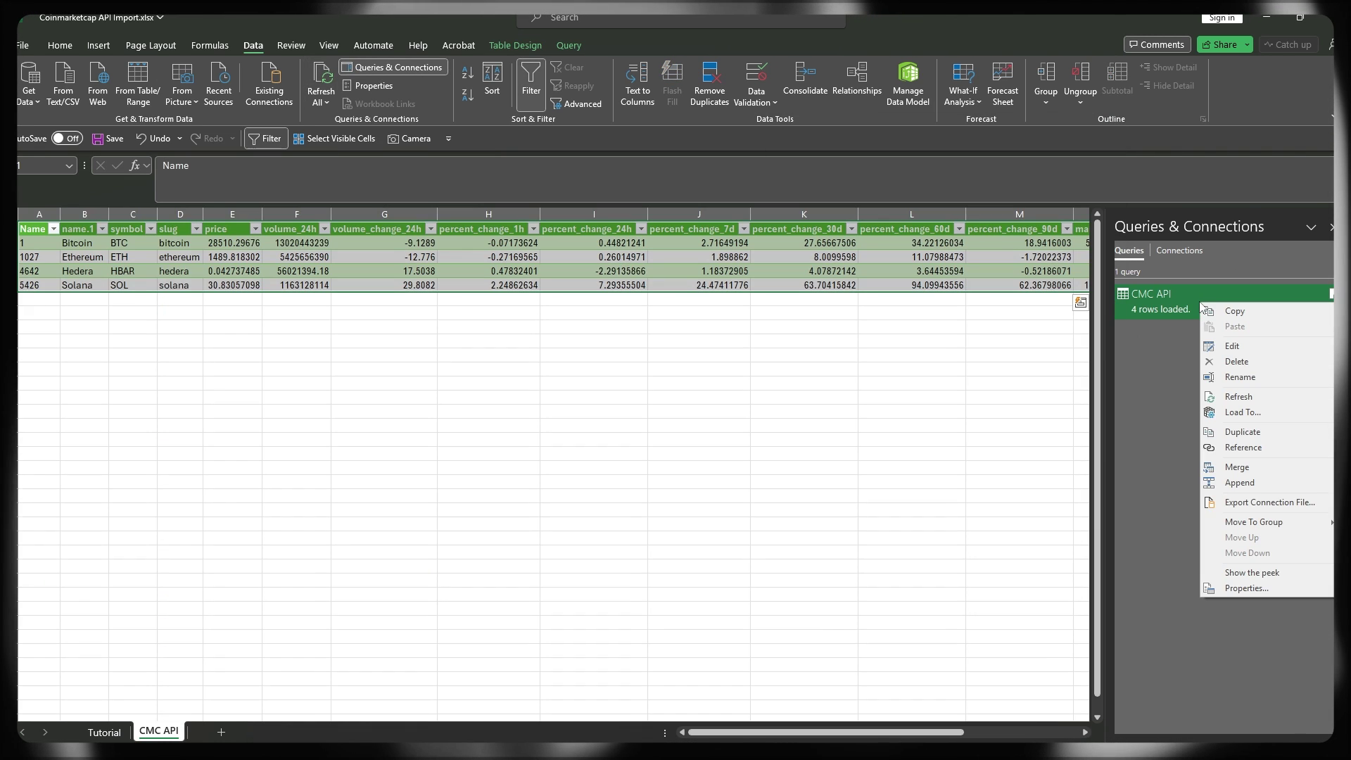
pyautogui.click(1215, 348)
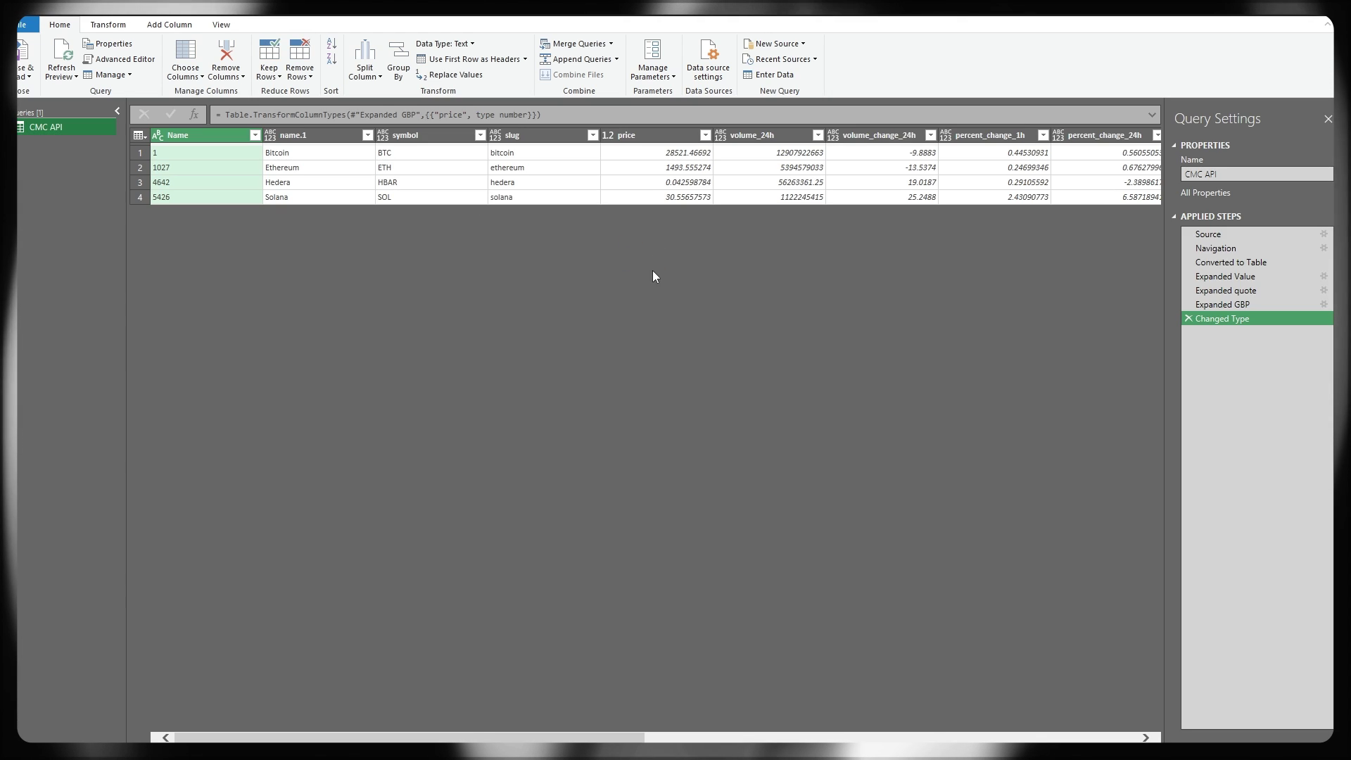
pyautogui.click(1262, 235)
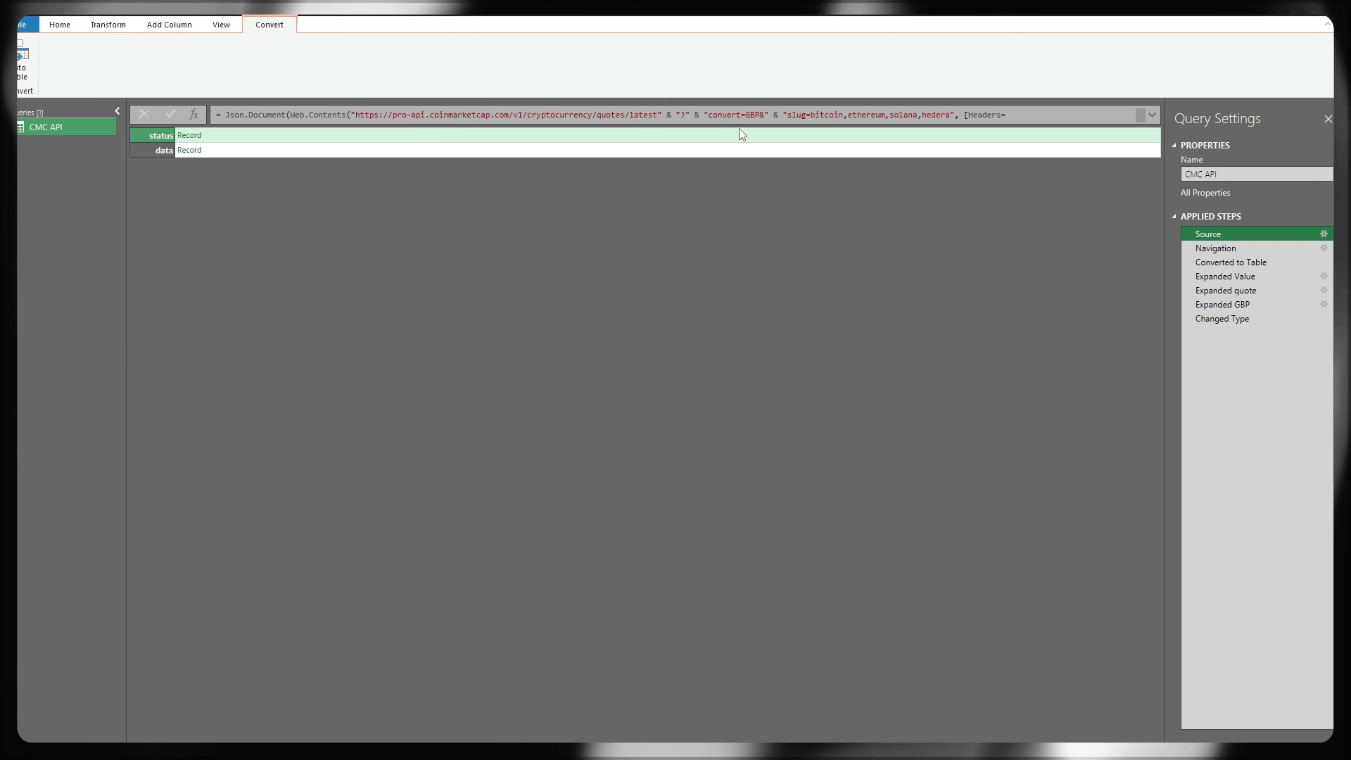
pyautogui.moveTo(791, 115); pyautogui.dragTo(951, 115)
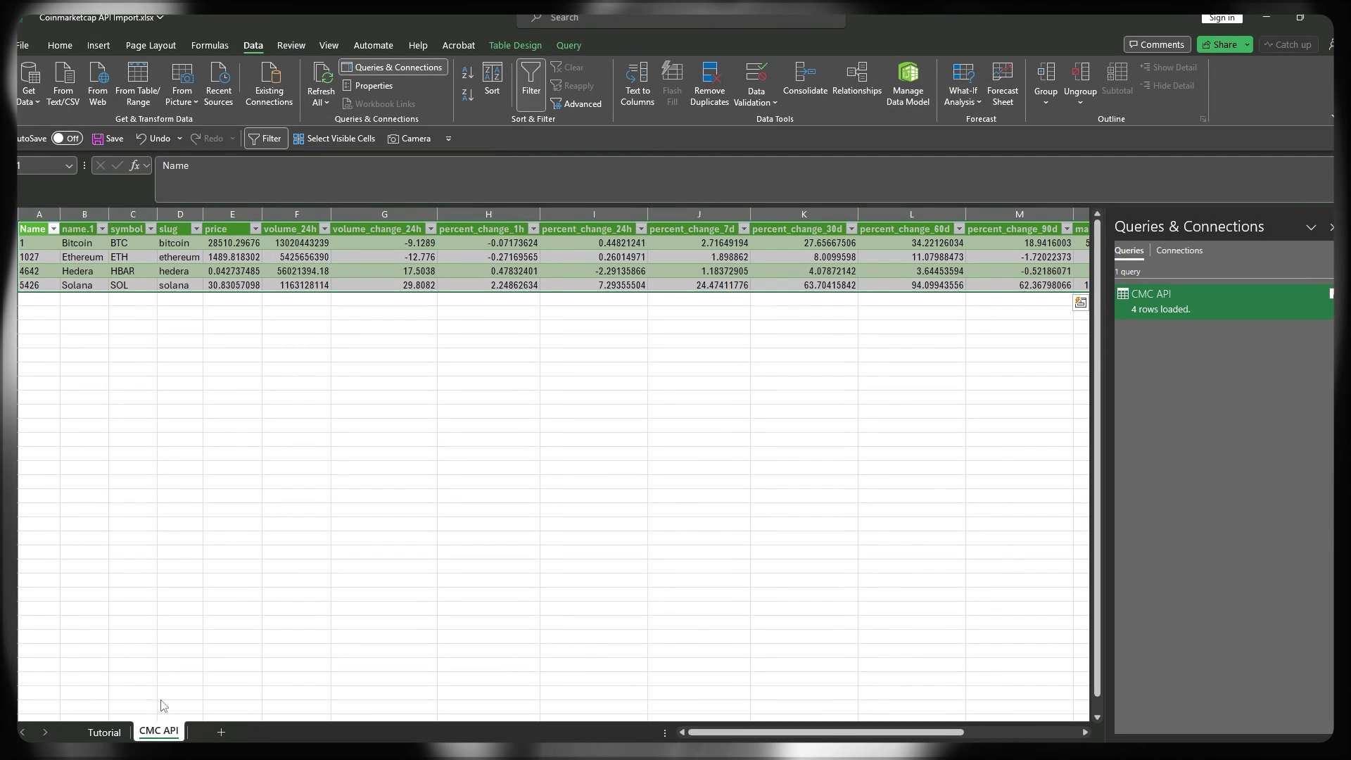
# - On the Tutorial sheet, refresh the CMC API query data
pyautogui.click(105, 733)
pyautogui.scroll(-4, 160, 520)
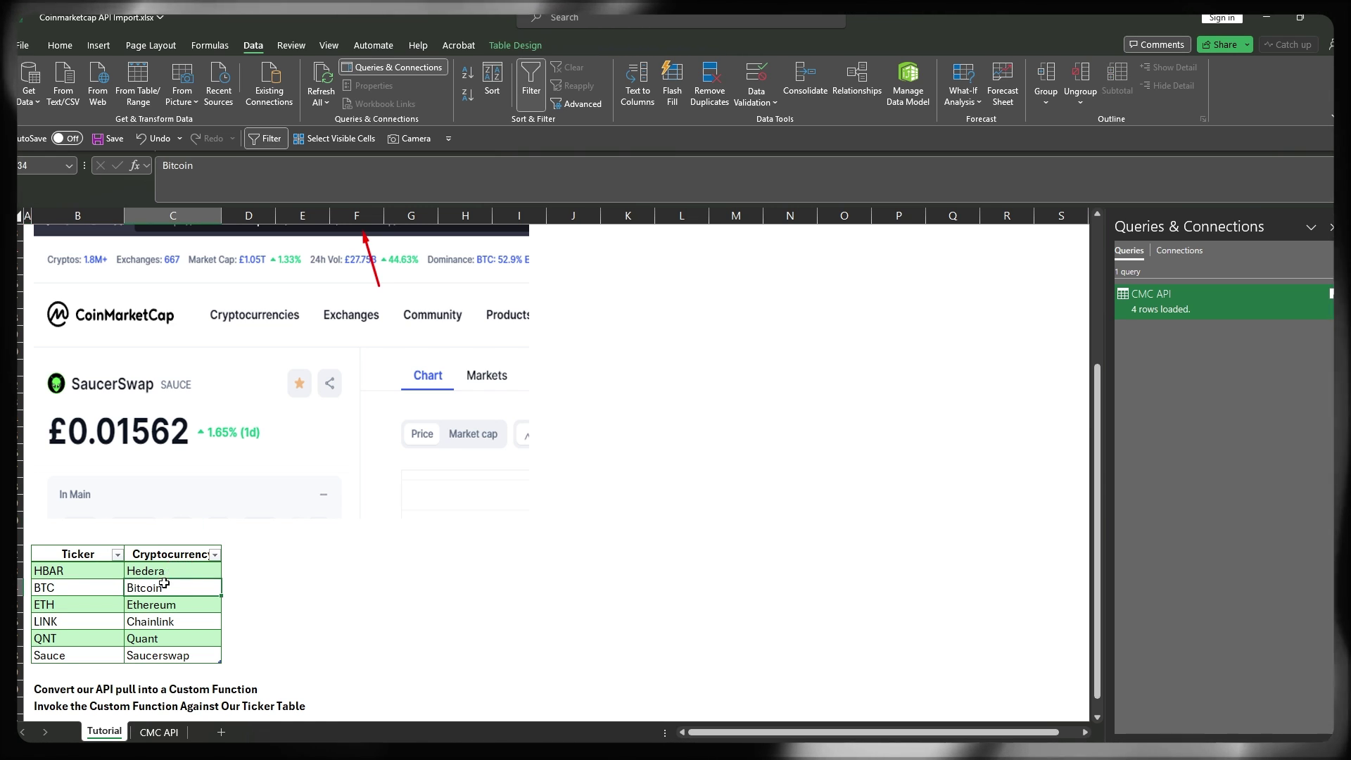
pyautogui.moveTo(149, 570); pyautogui.dragTo(158, 649)
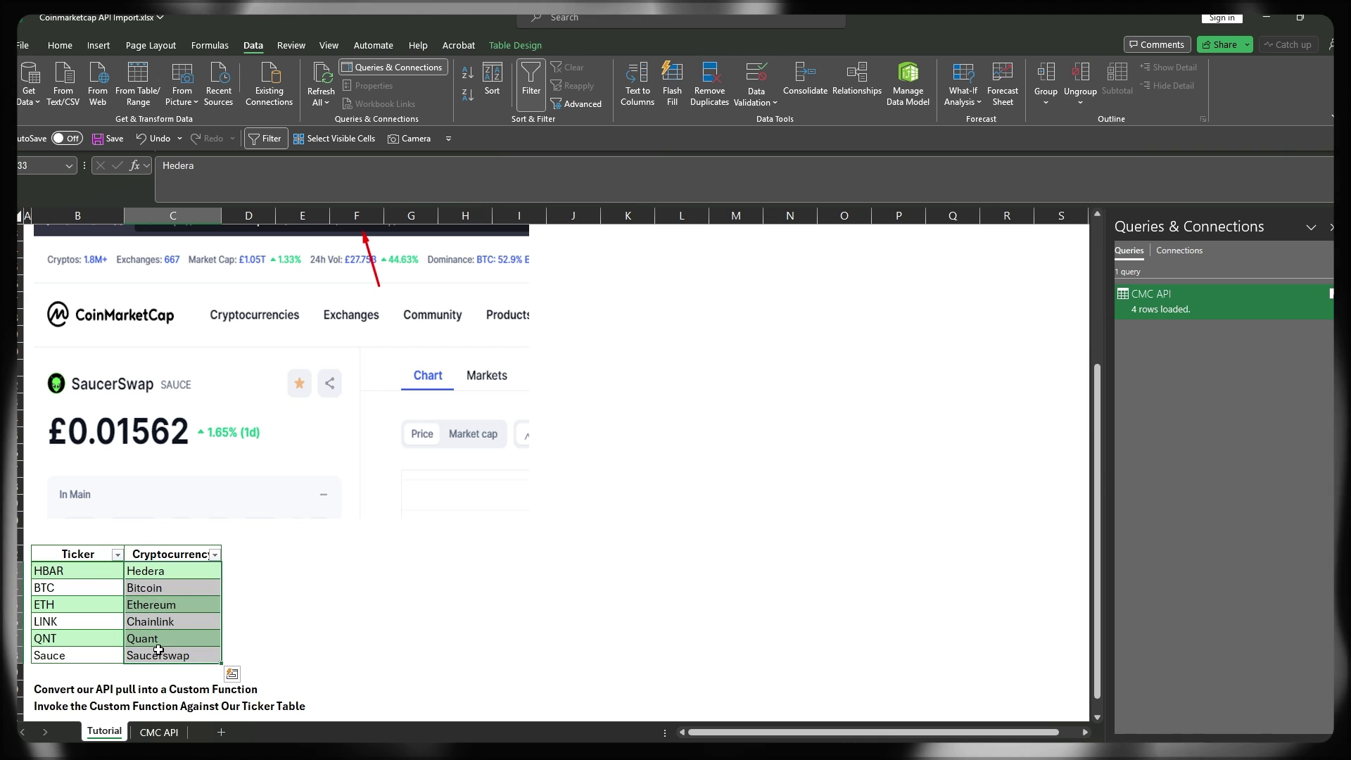
pyautogui.click(322, 83)
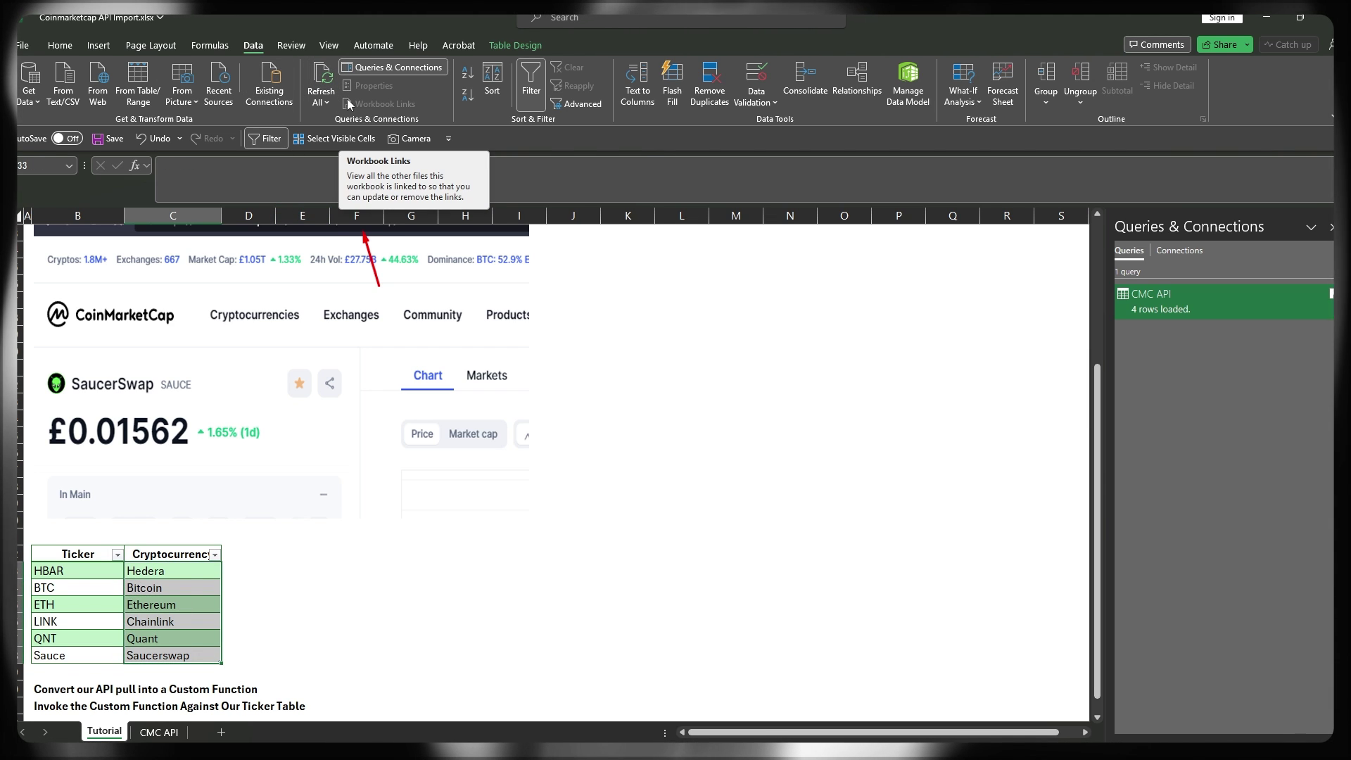
pyautogui.scroll(-2, 282, 499)
pyautogui.click(287, 500)
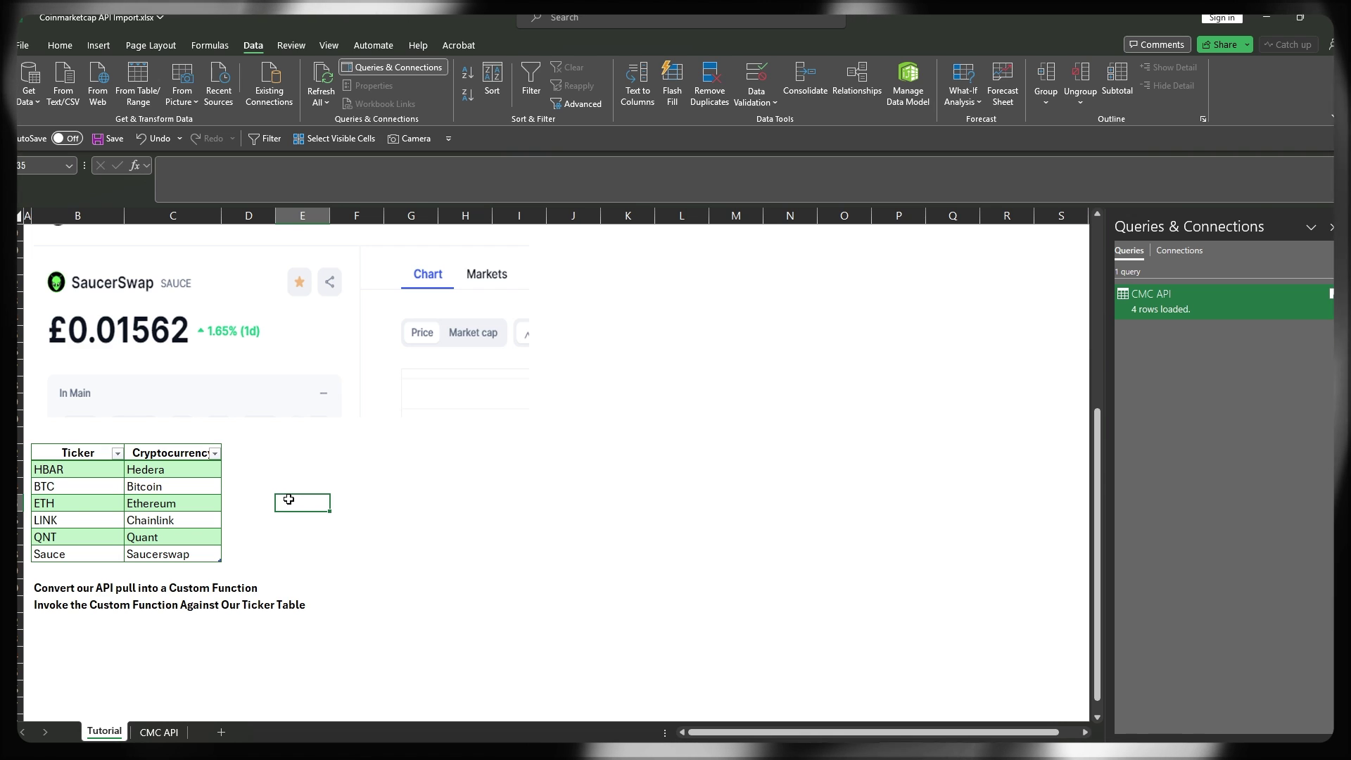
# - Rename the Cryptocurrency column header to Slug
pyautogui.click(159, 455)
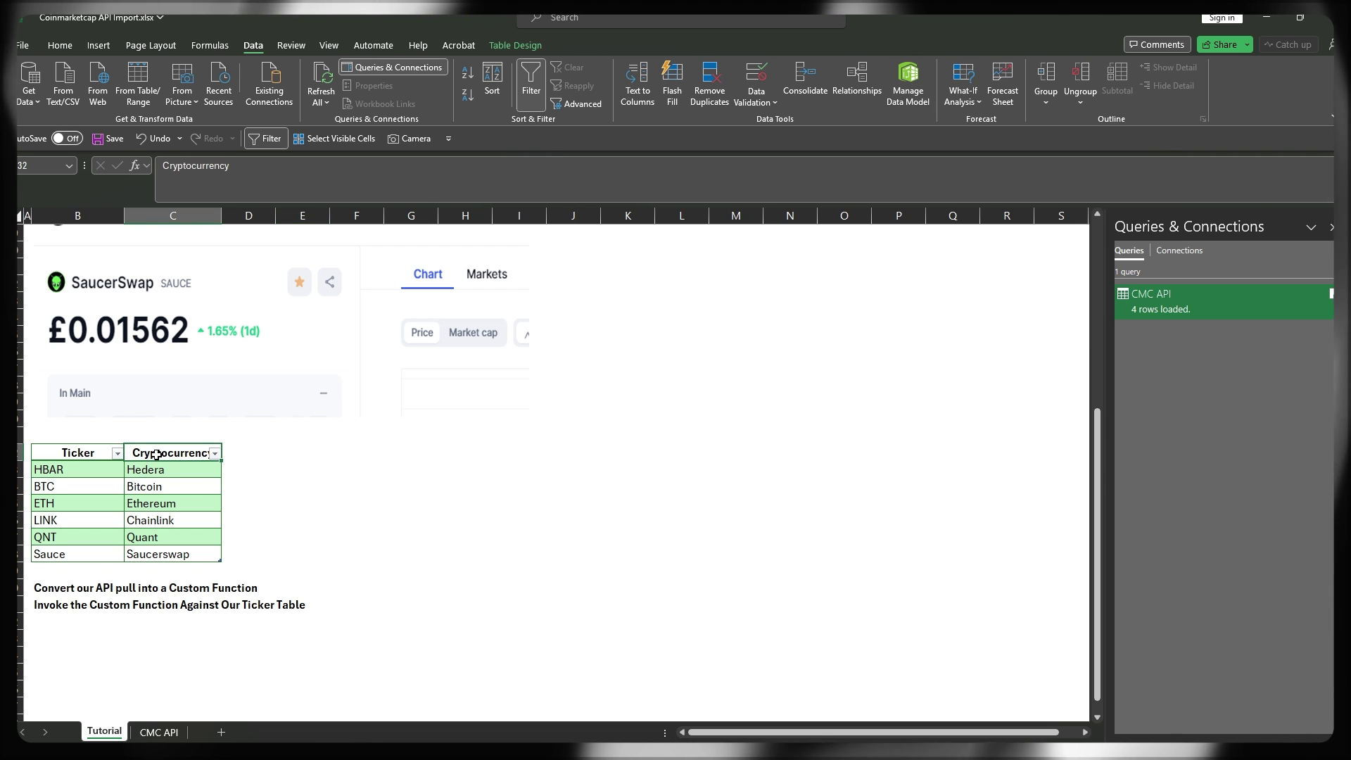
pyautogui.write('Slug')
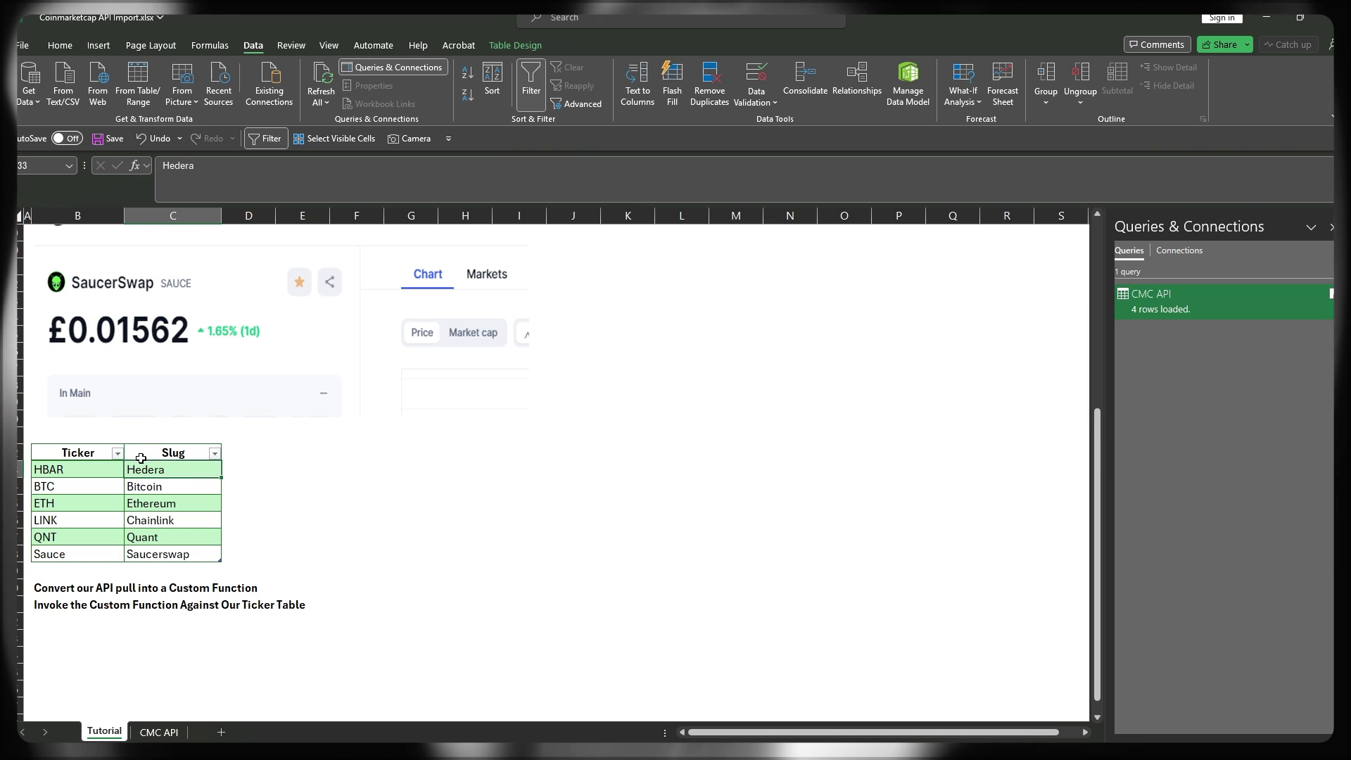
pyautogui.click(169, 446)
pyautogui.click(303, 554)
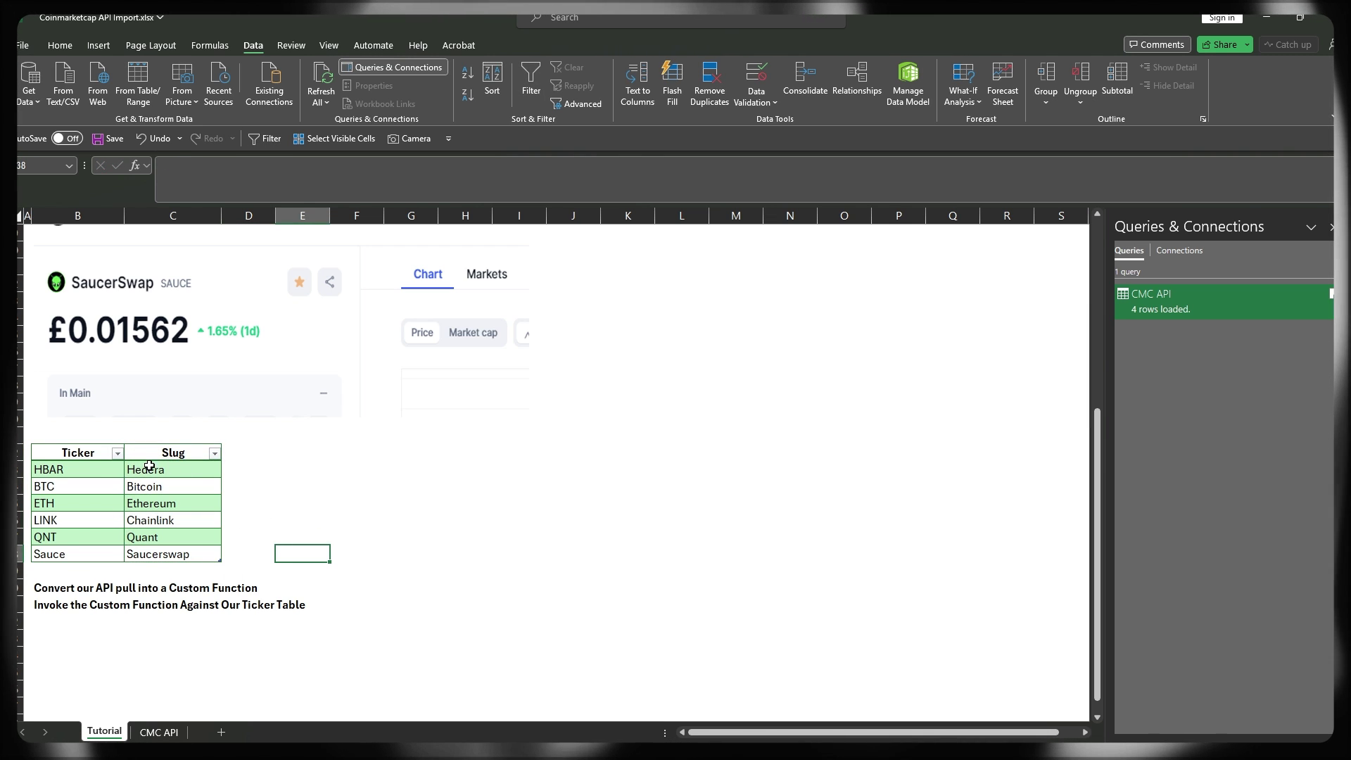
# - Select the Ticker and Slug table and look at its quick analysis options
pyautogui.moveTo(74, 451); pyautogui.dragTo(152, 555)
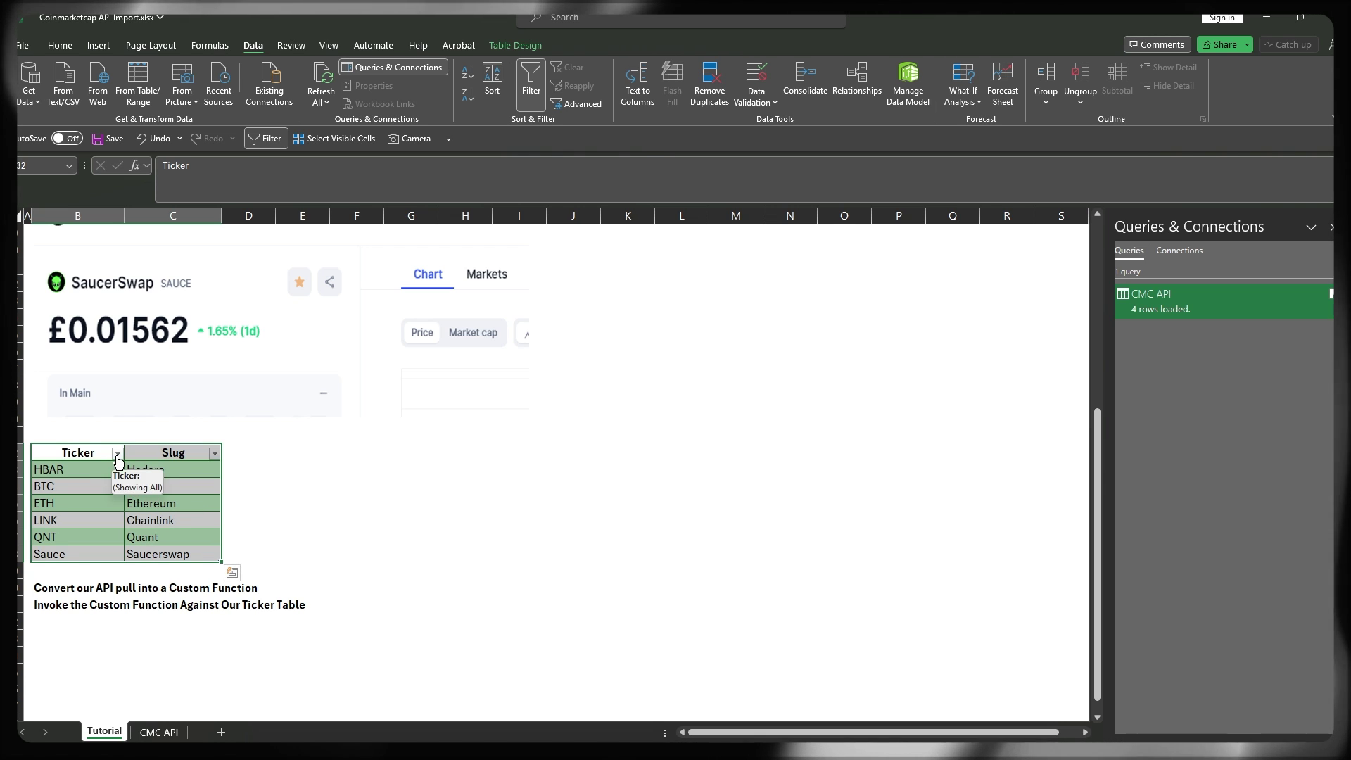
pyautogui.hotkey('ctrl', 'q')
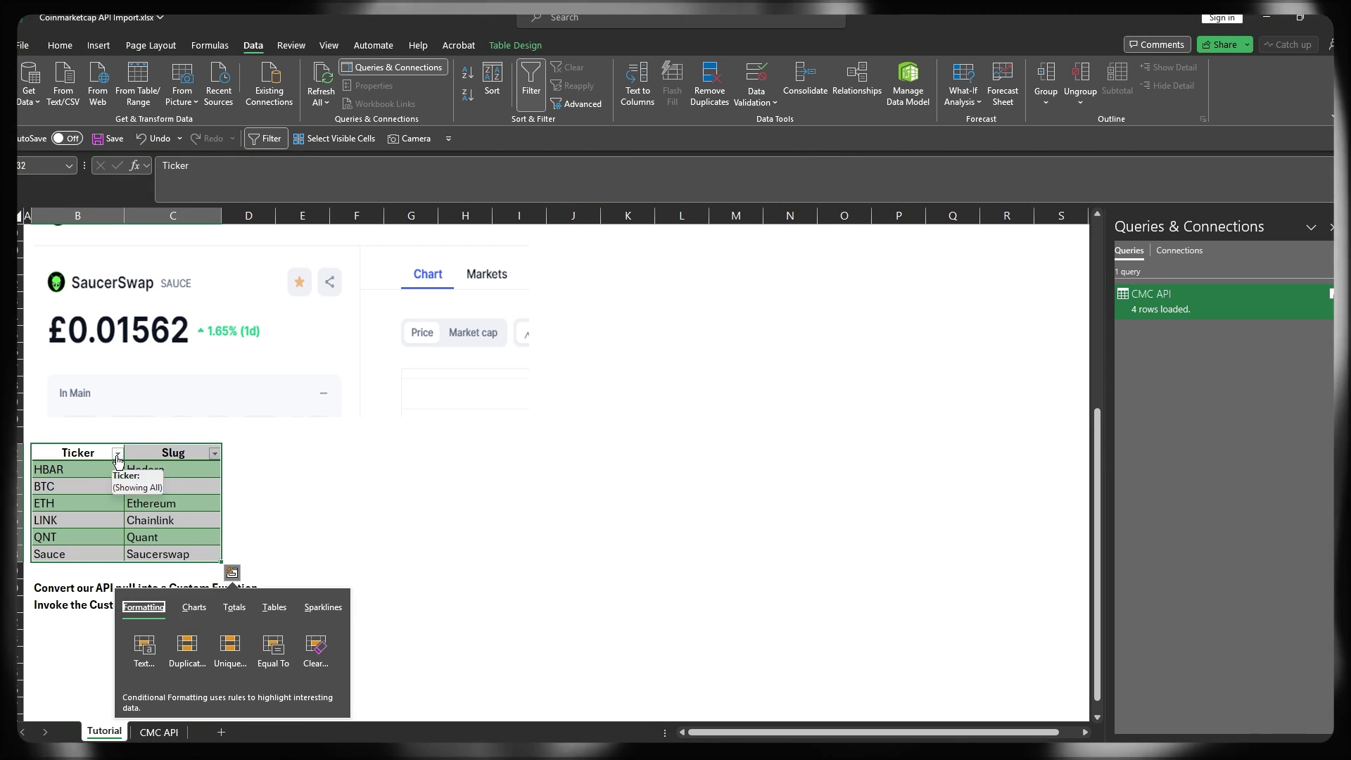
pyautogui.click(167, 479)
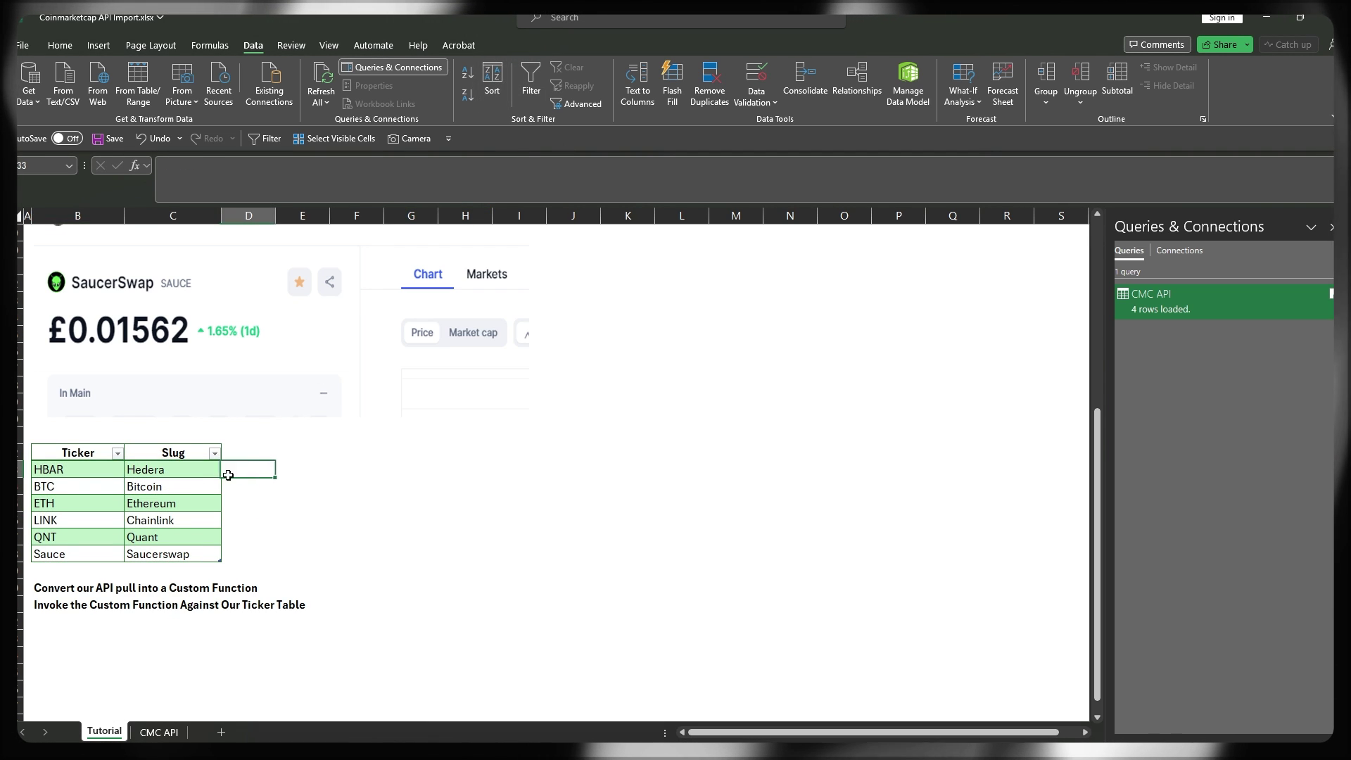
pyautogui.press('Down')
# - Create a new Power Query query from the Tickers table using From Table/Range
pyautogui.click(503, 45)
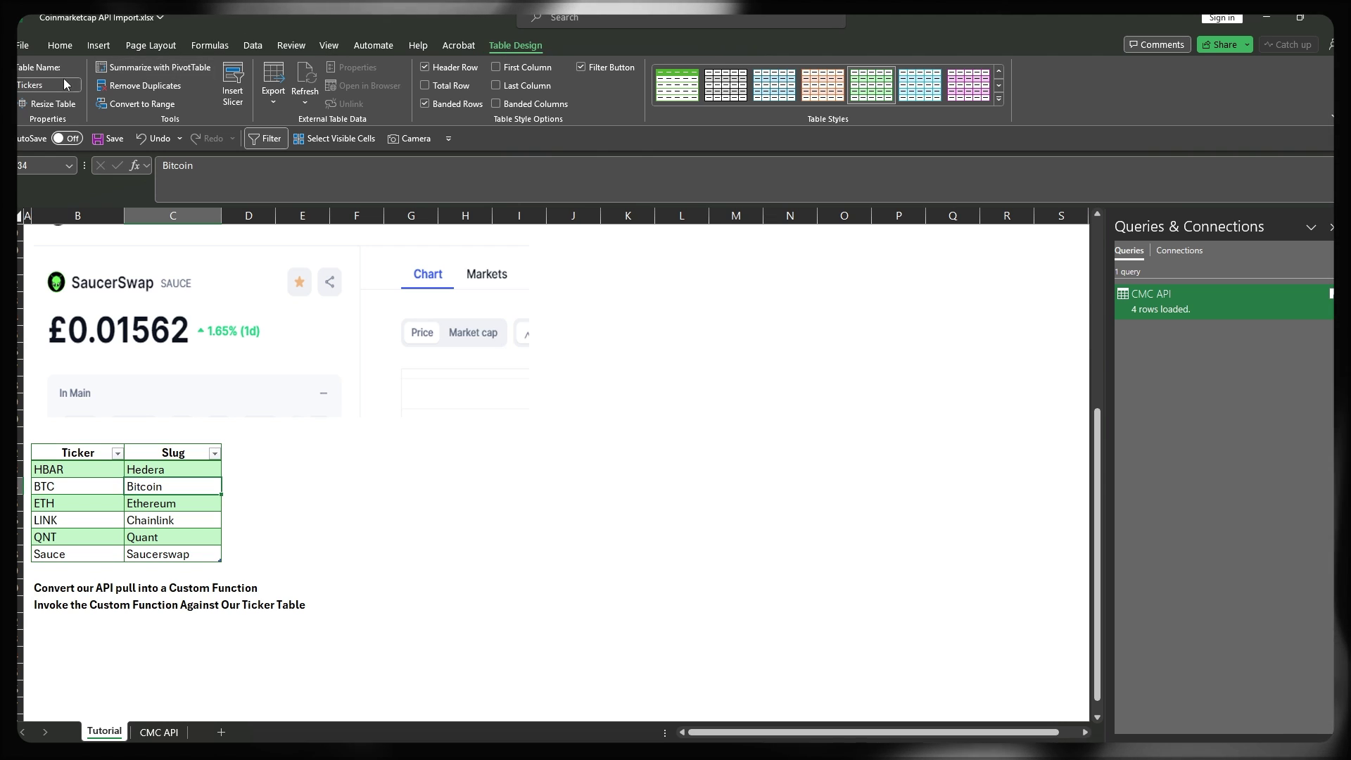
pyautogui.click(86, 480)
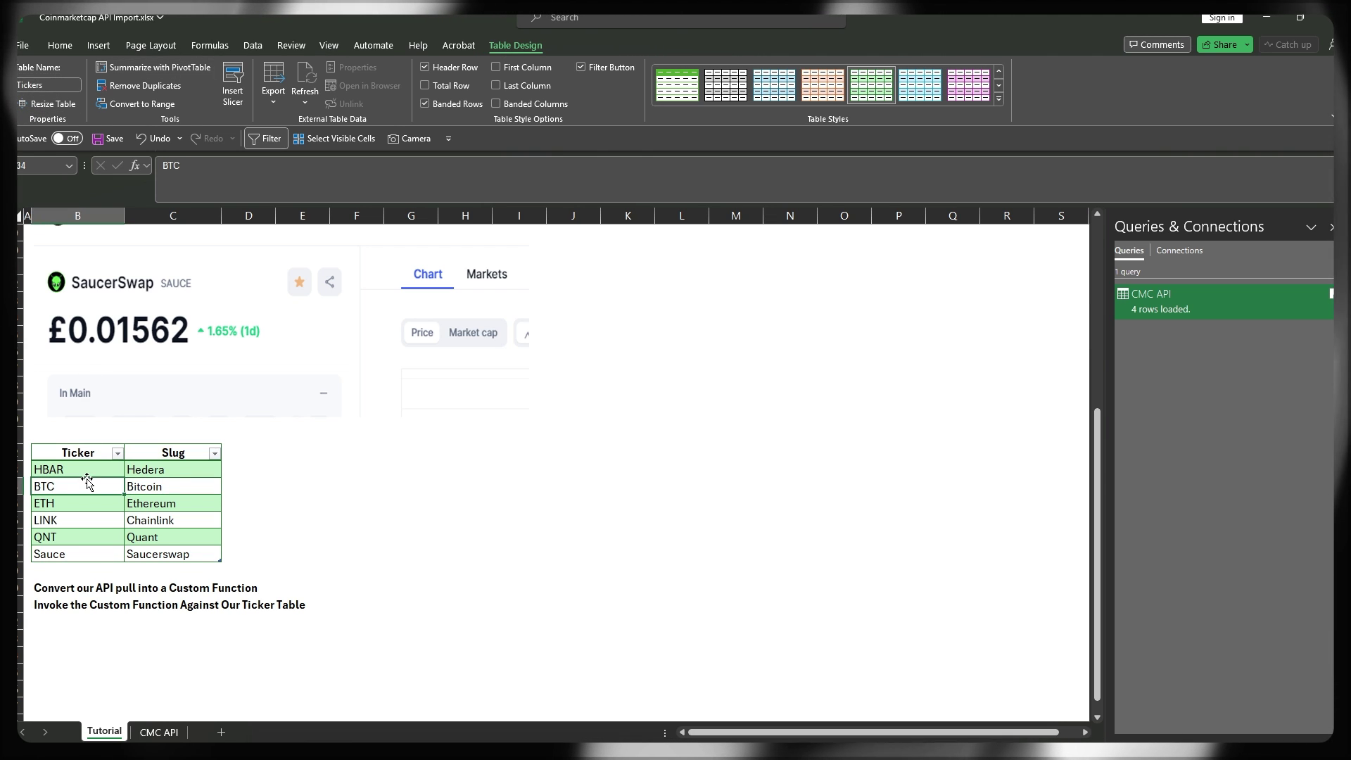
pyautogui.click(246, 47)
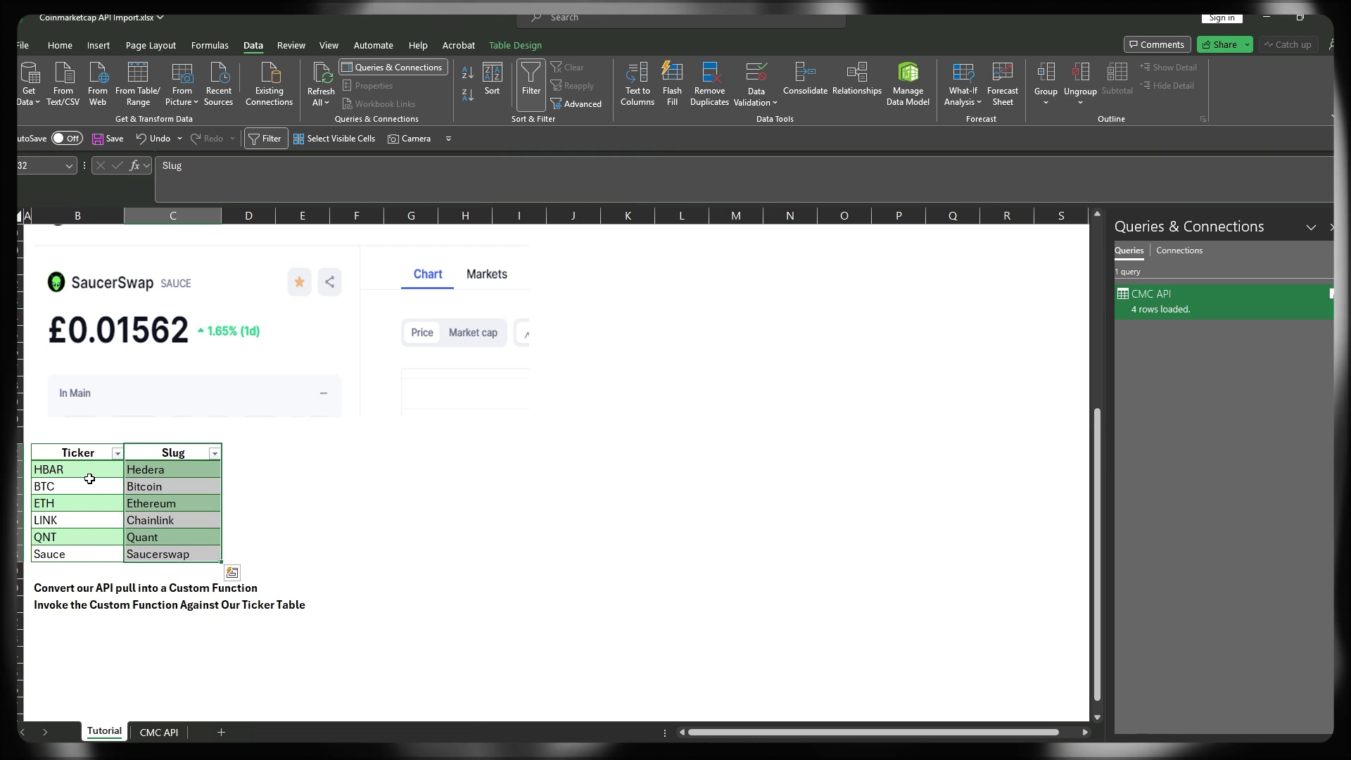
pyautogui.scroll(3, 126, 436)
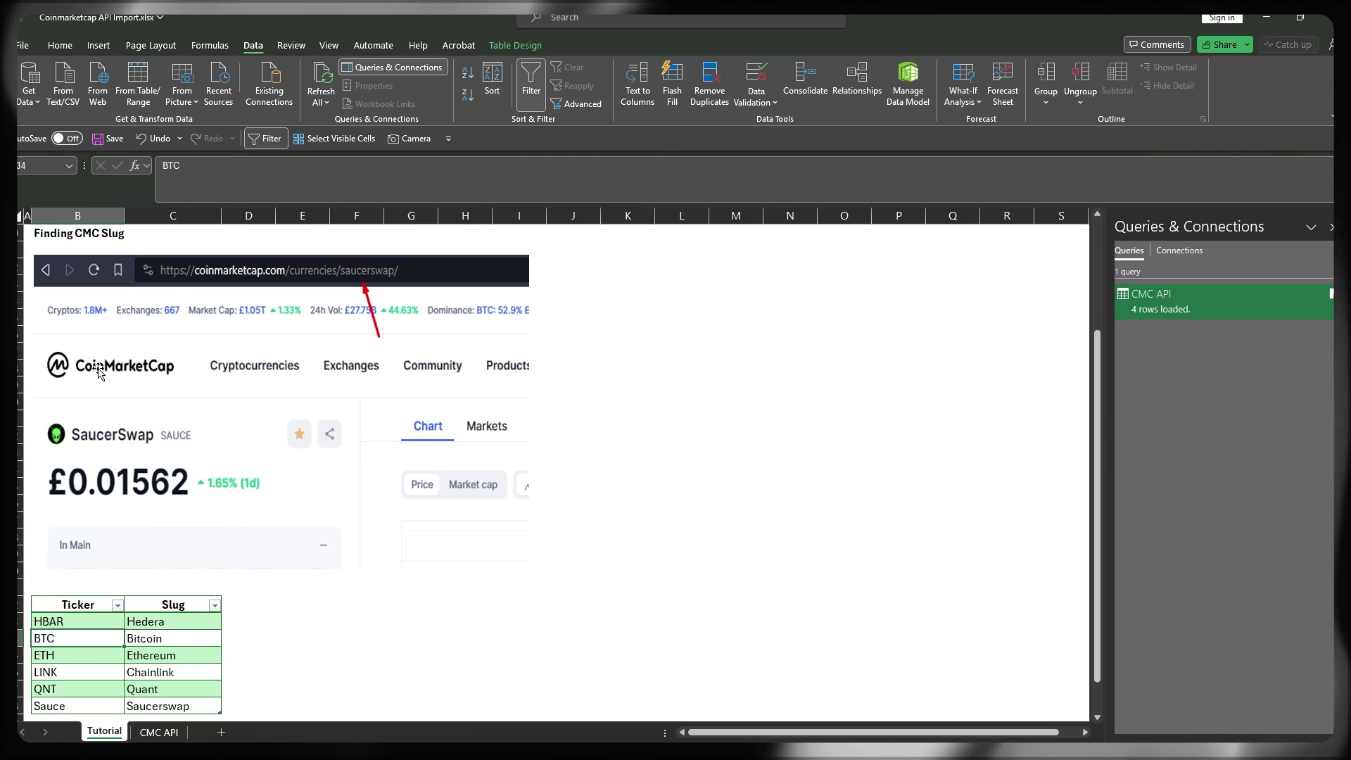
pyautogui.scroll(-3, 154, 482)
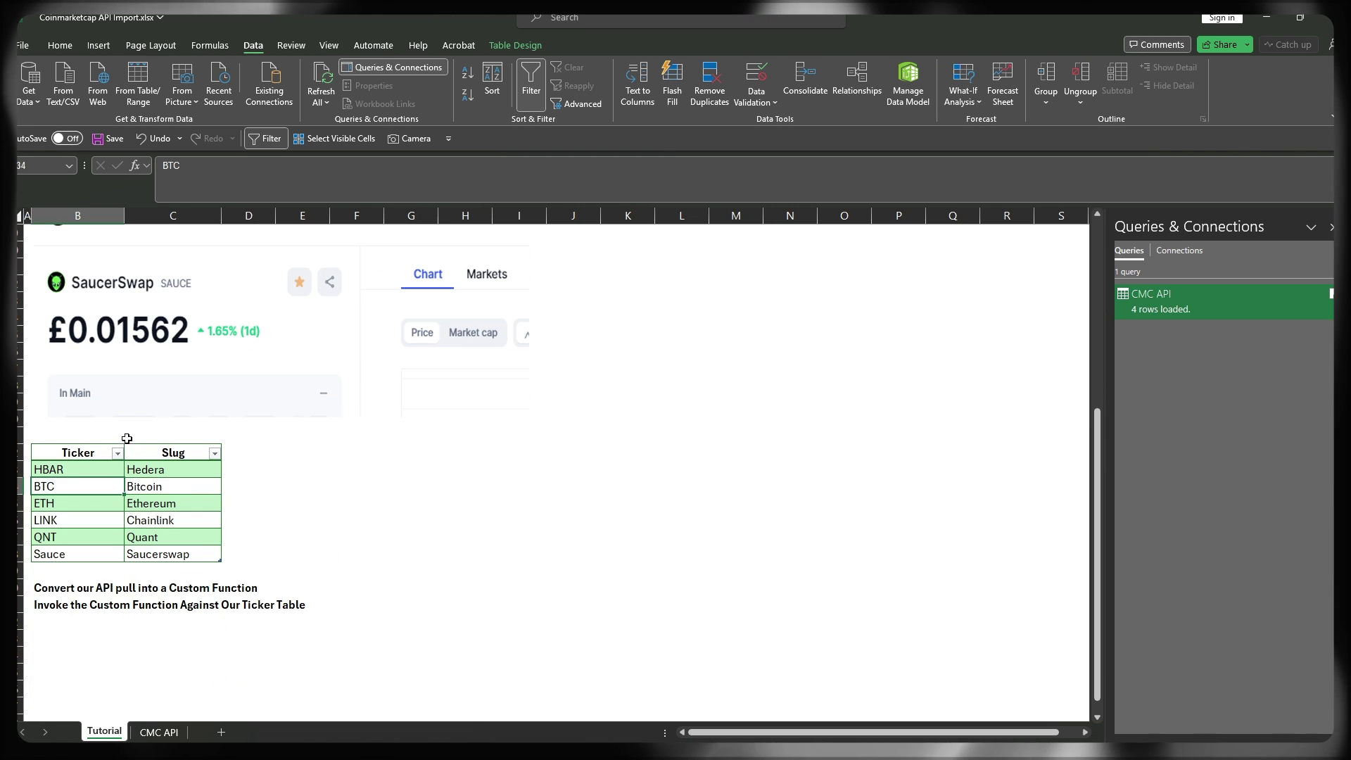
pyautogui.click(132, 83)
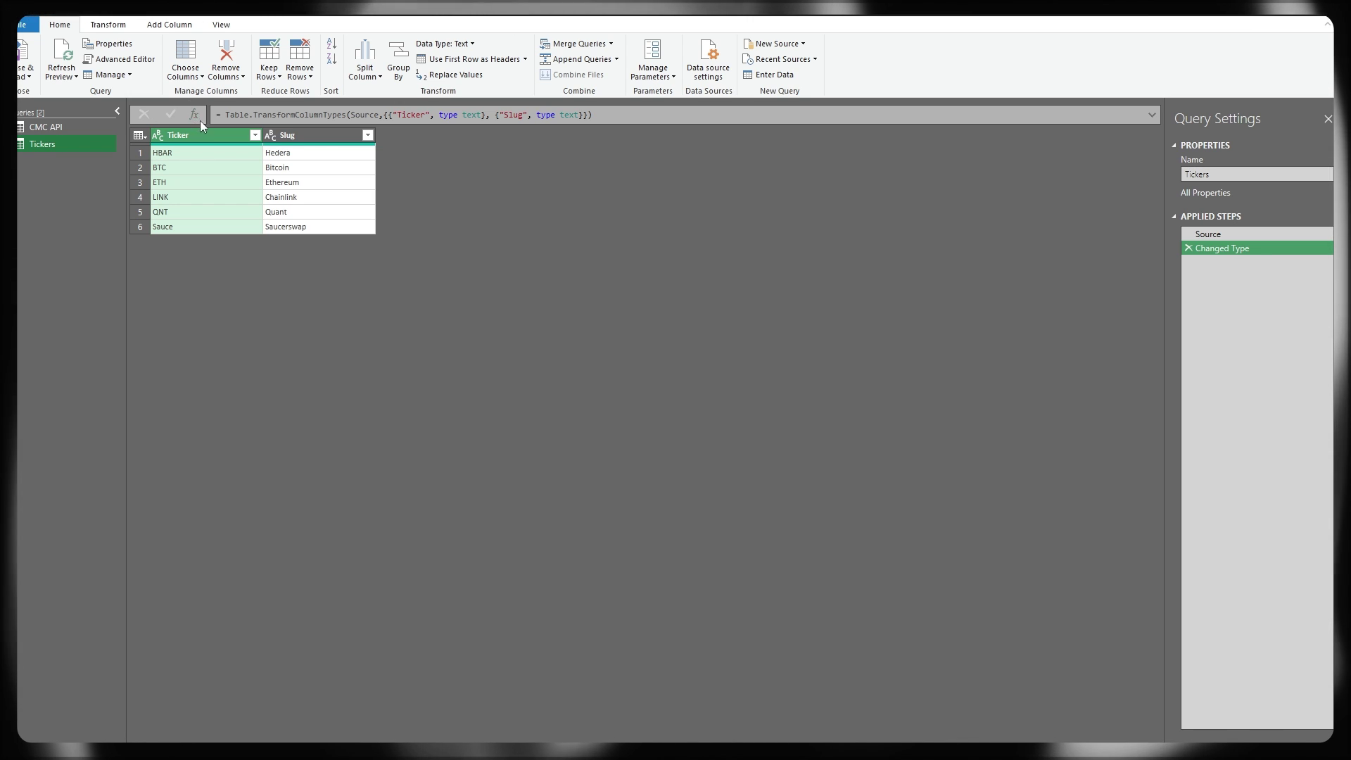
# - Remove the Ticker column and convert the Slug values to lowercase
pyautogui.rightClick(196, 135)
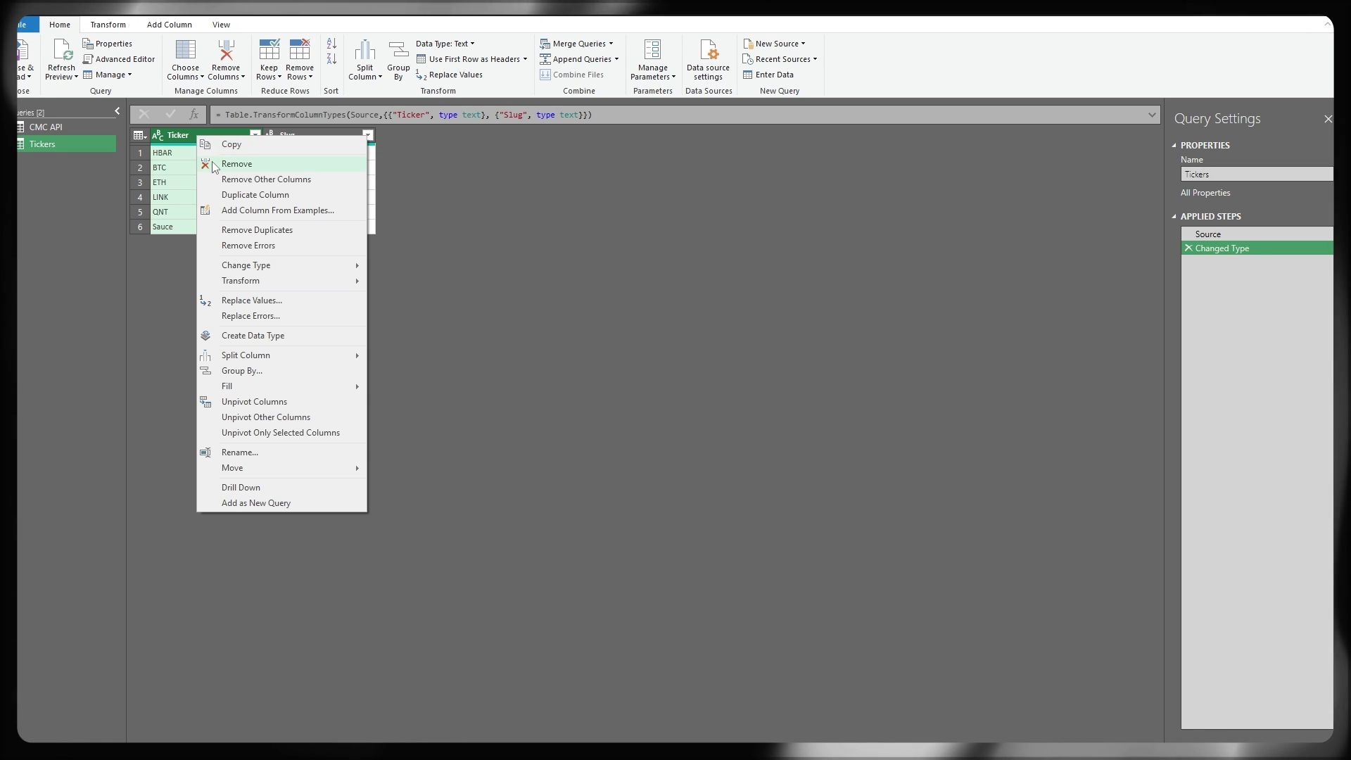
pyautogui.click(215, 164)
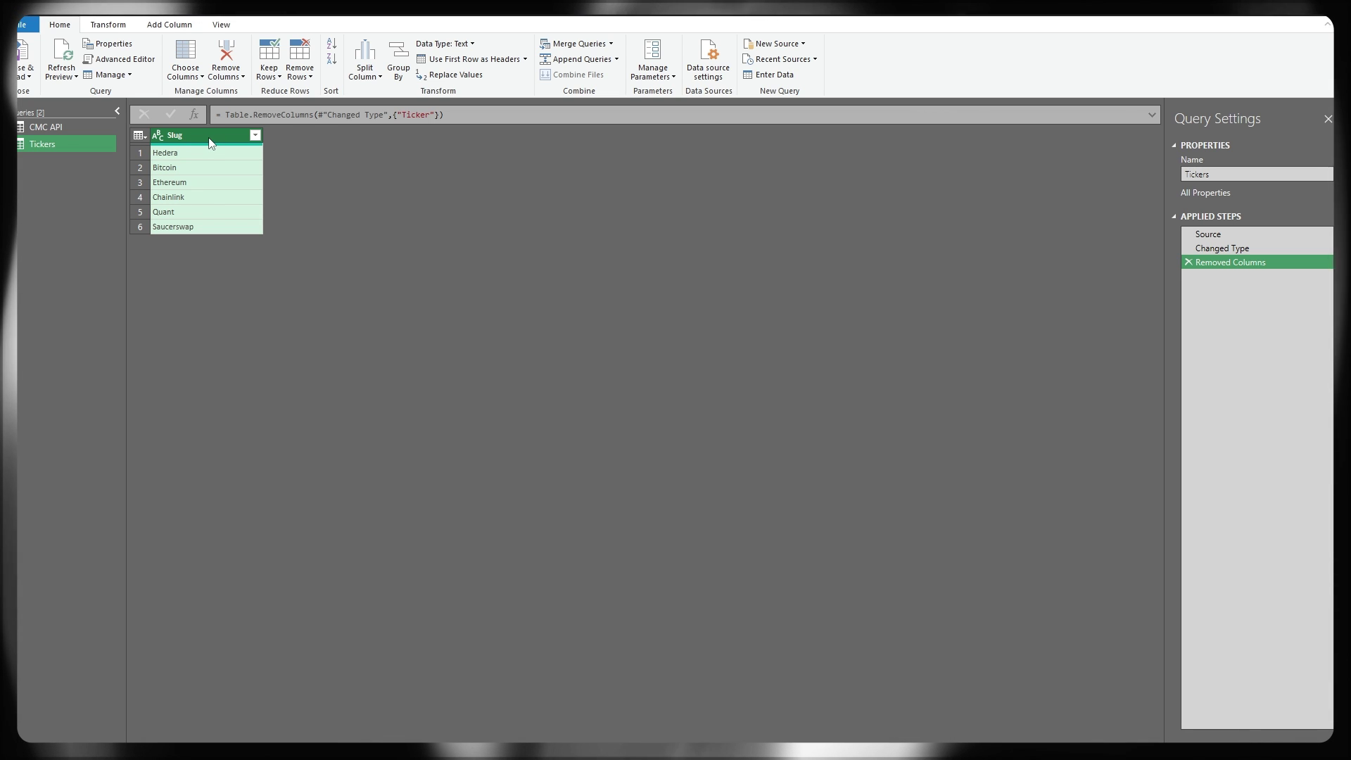
pyautogui.rightClick(209, 137)
pyautogui.moveTo(264, 289)
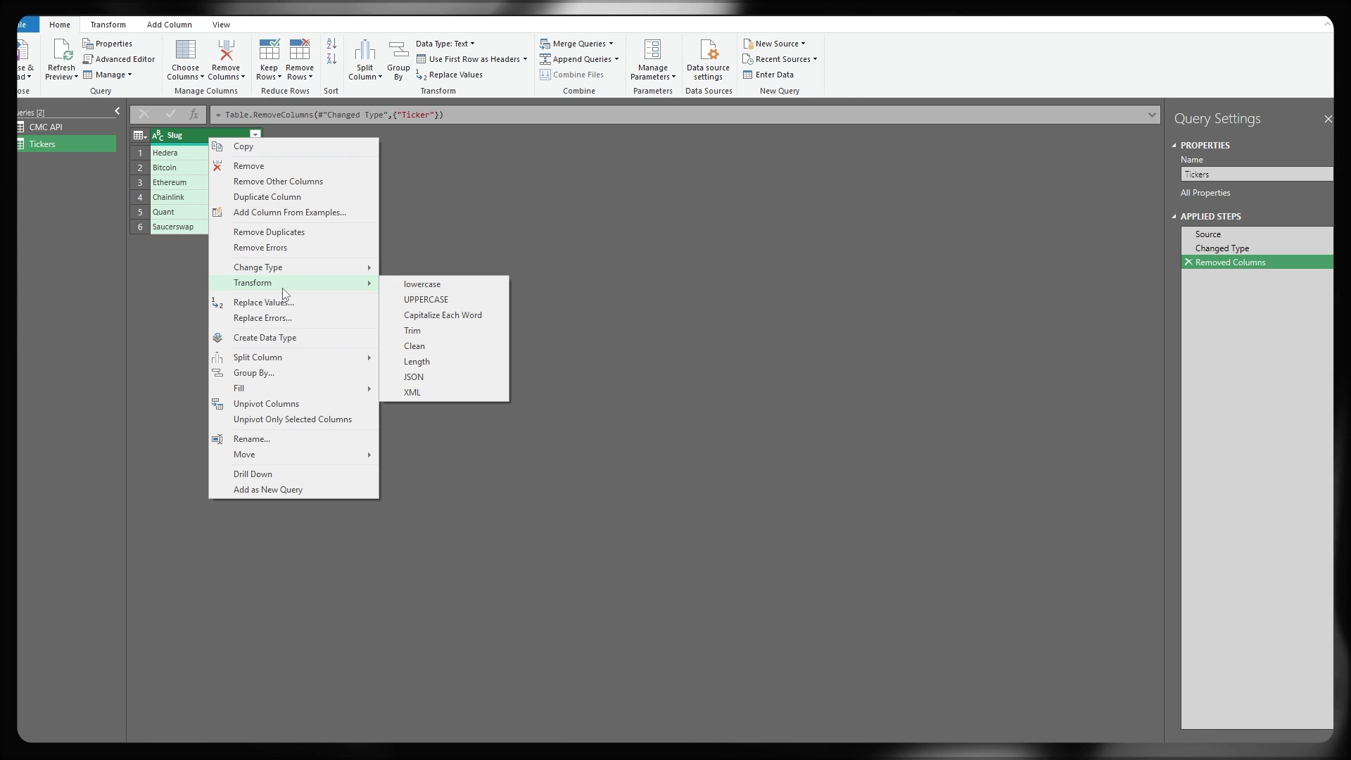
pyautogui.click(414, 289)
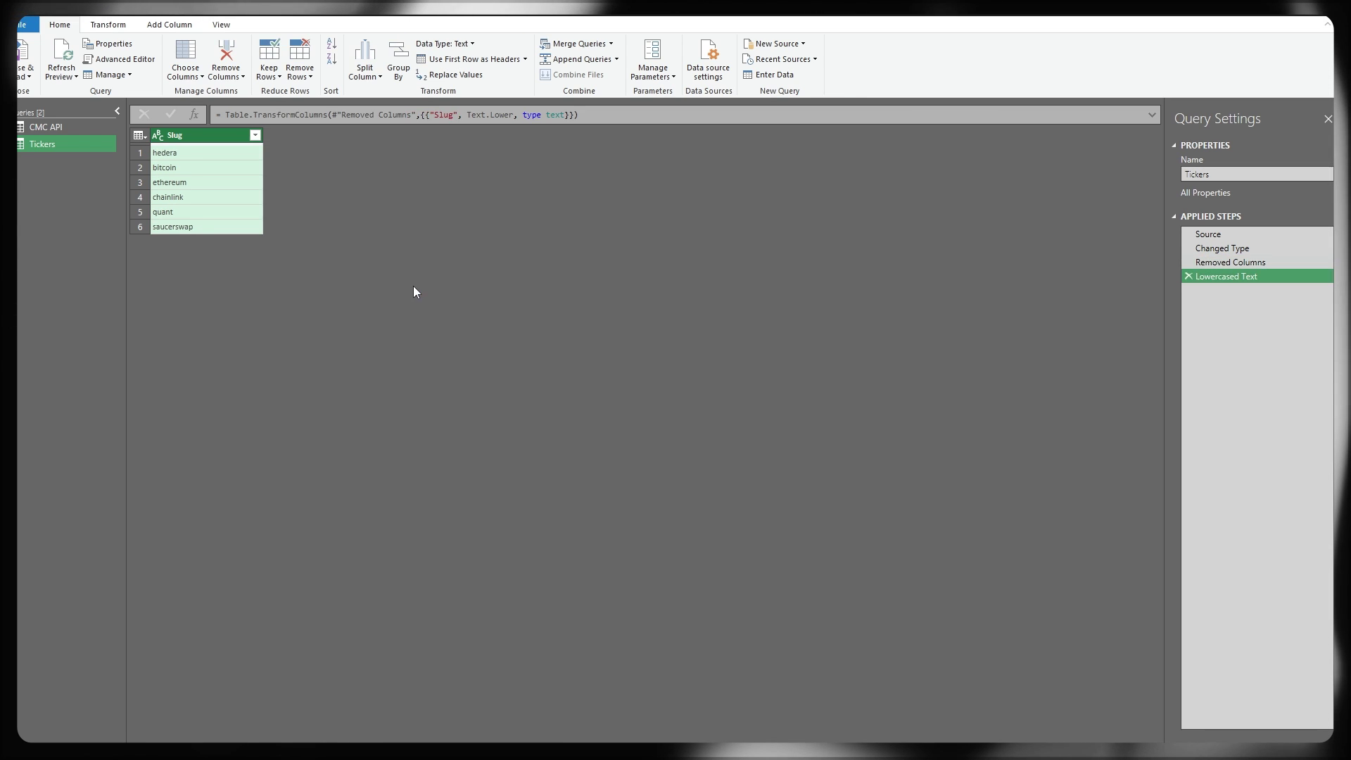
# - Wrap the Lowercased Text formula in Table.ToList() so the slugs return as a list
pyautogui.click(228, 121)
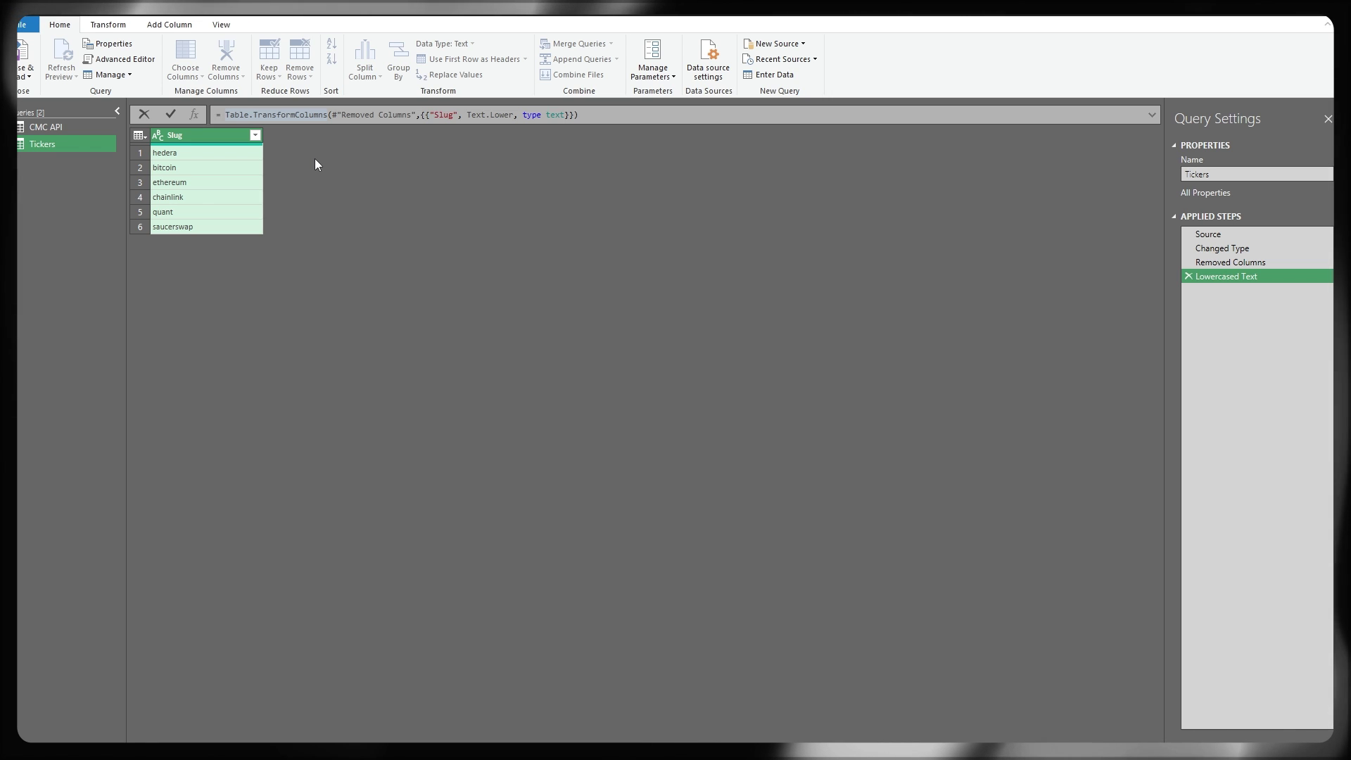
pyautogui.write('Table.')
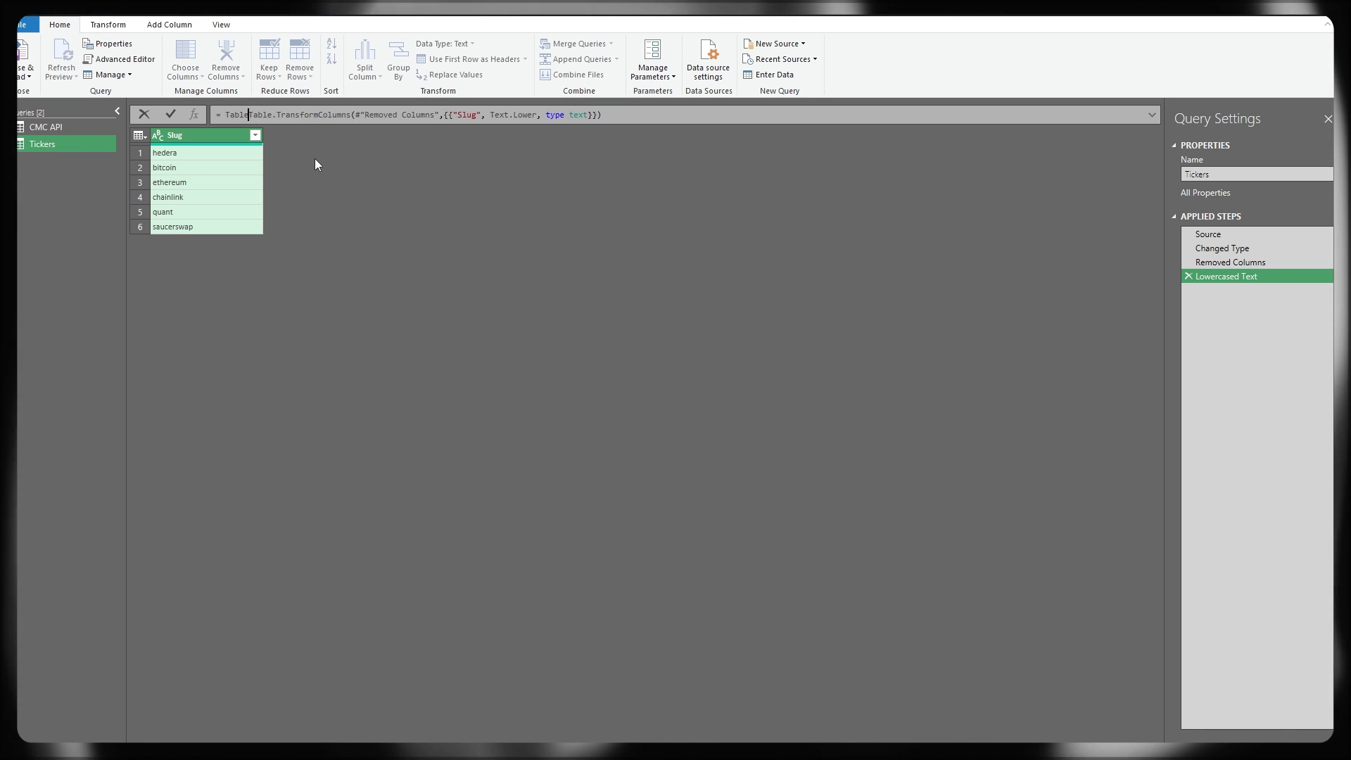
pyautogui.write('ToList(')
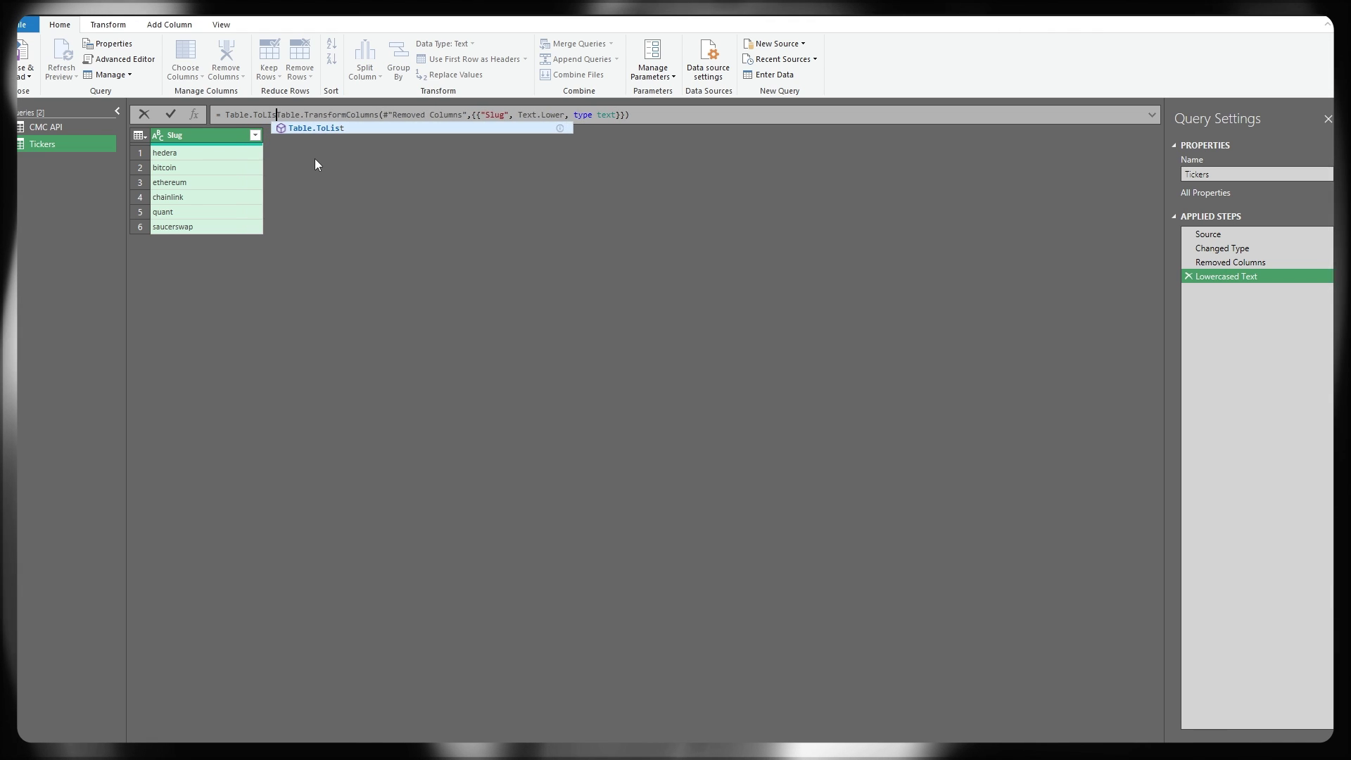
pyautogui.press('BackSpace')
pyautogui.press('BackSpace')
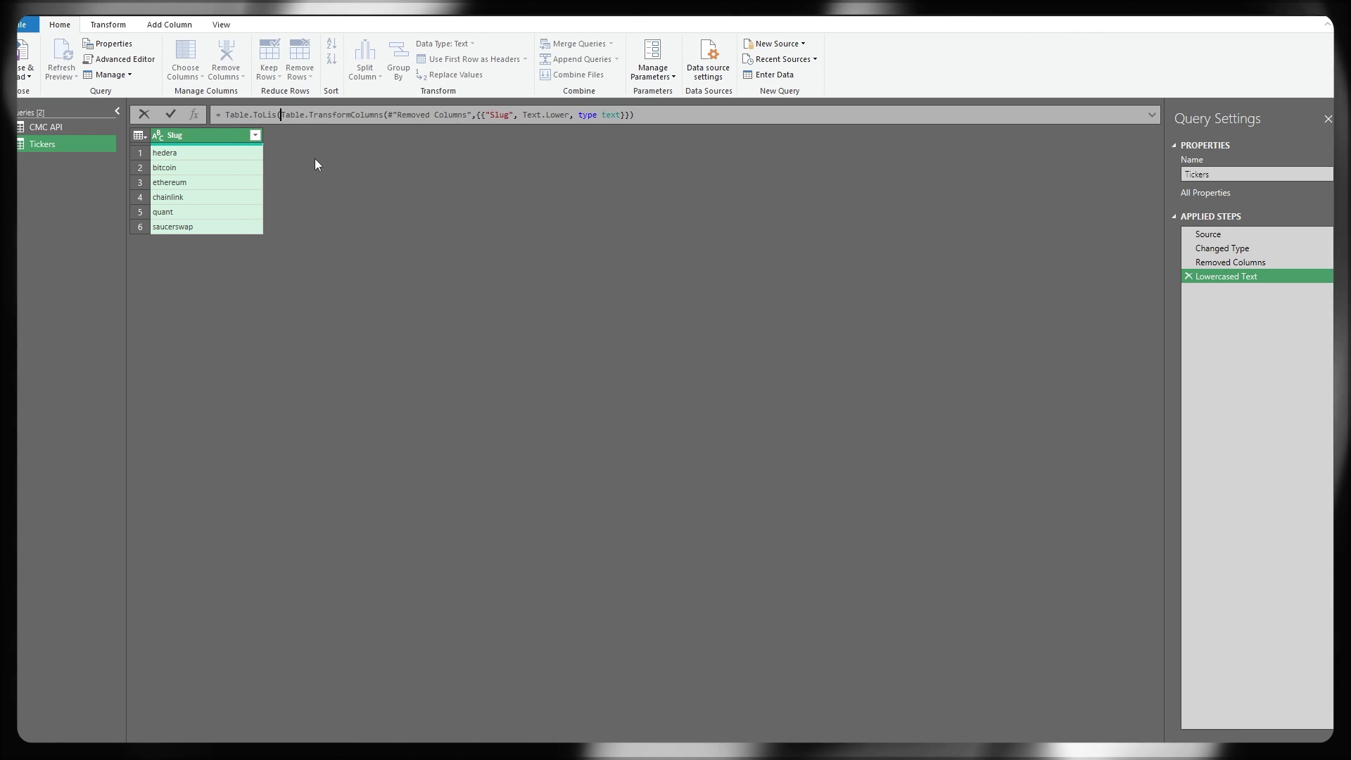
pyautogui.write('t(')
pyautogui.click(657, 111)
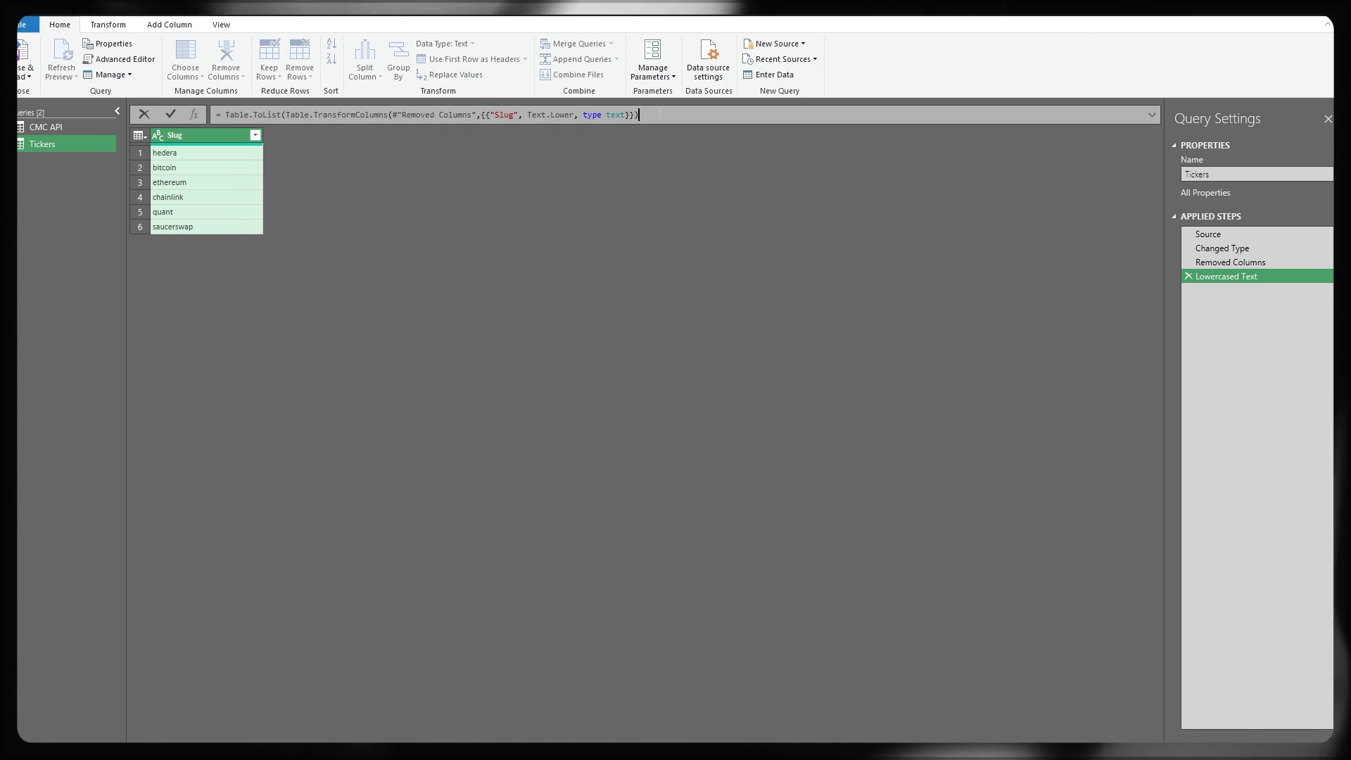
pyautogui.write(')')
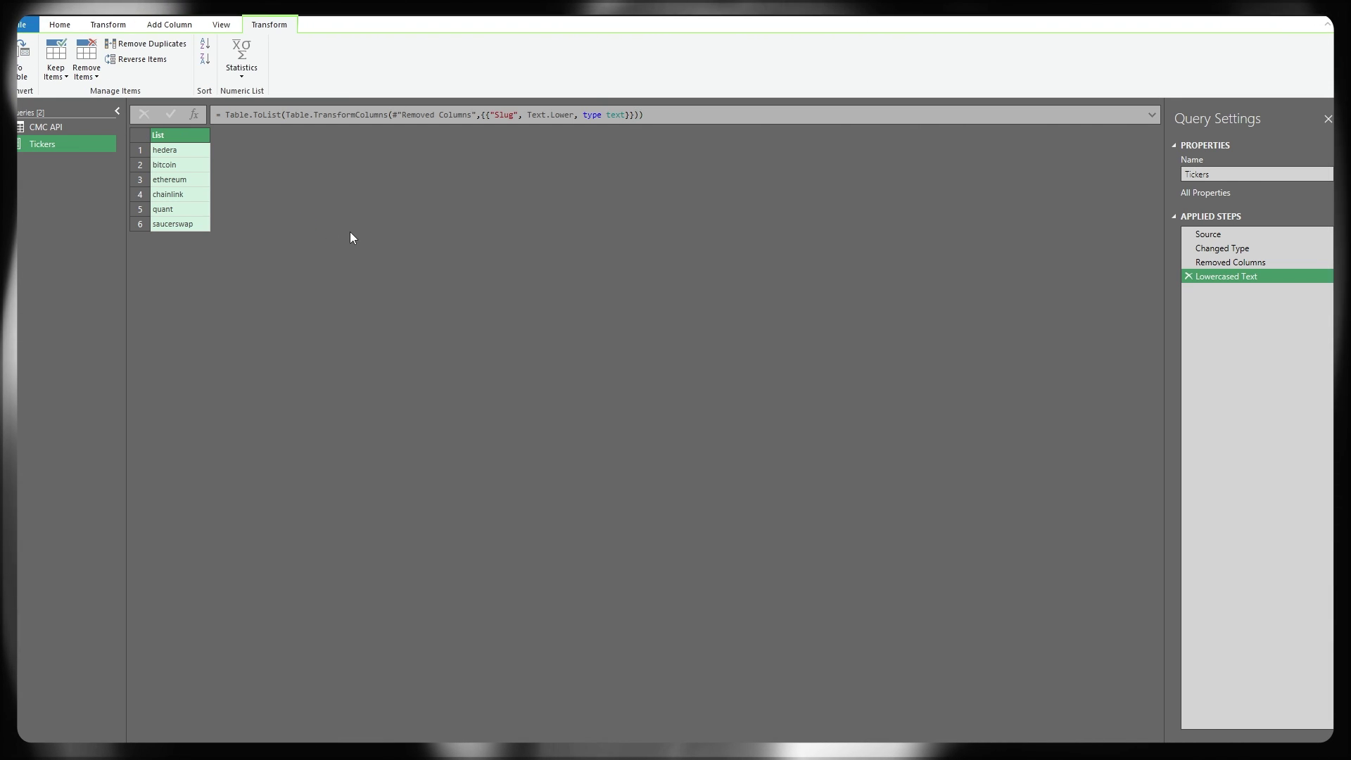
pyautogui.click(40, 128)
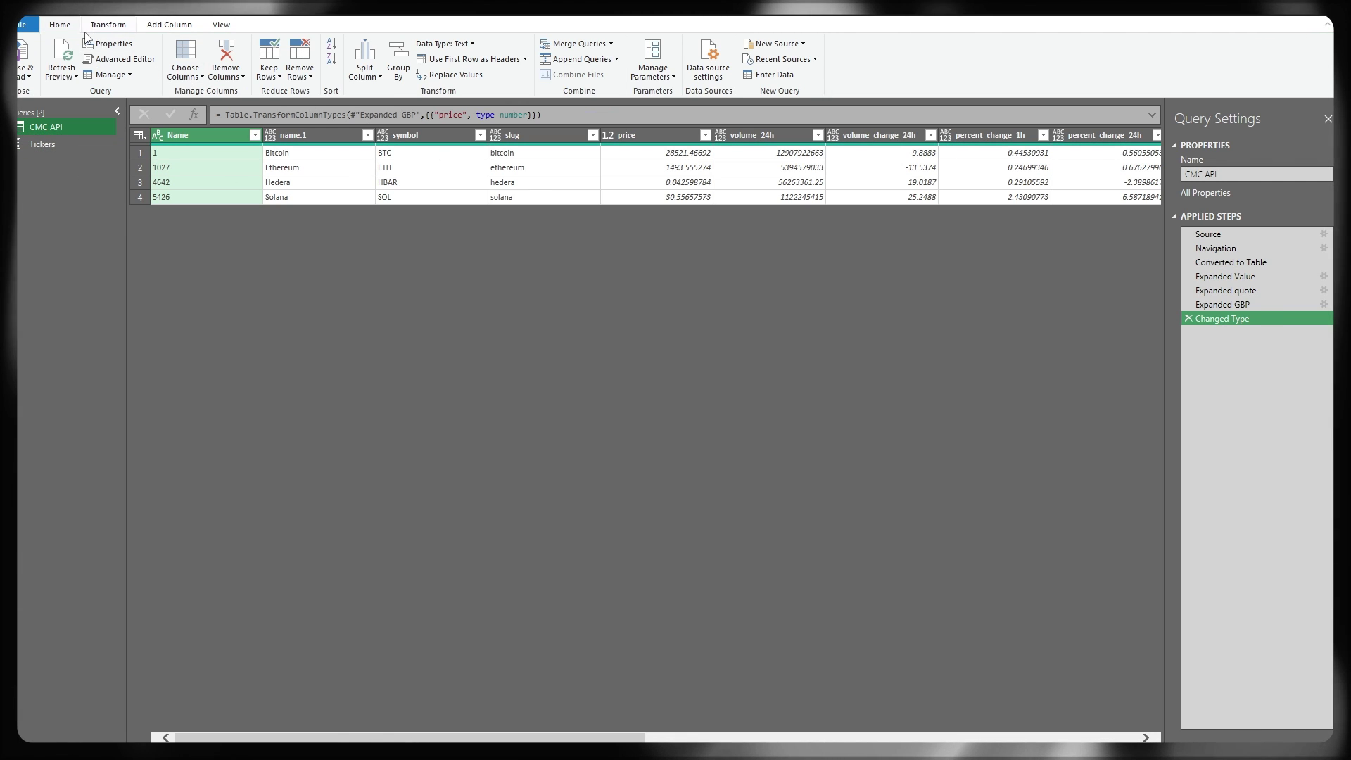
# - In Advanced Editor, replace the hard-coded slugs with & Text.Combine(Tickers,",")
pyautogui.click(118, 59)
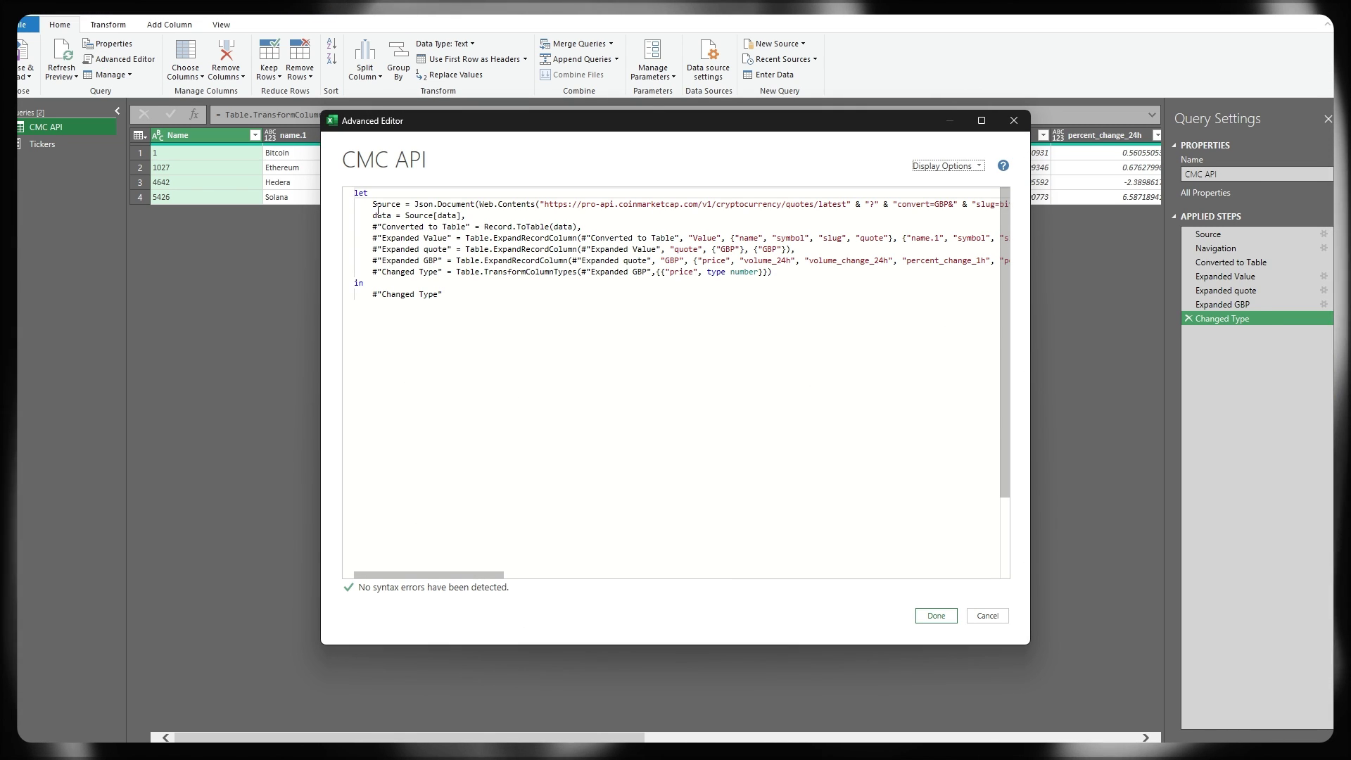
pyautogui.click(446, 469)
pyautogui.moveTo(416, 578); pyautogui.dragTo(453, 573)
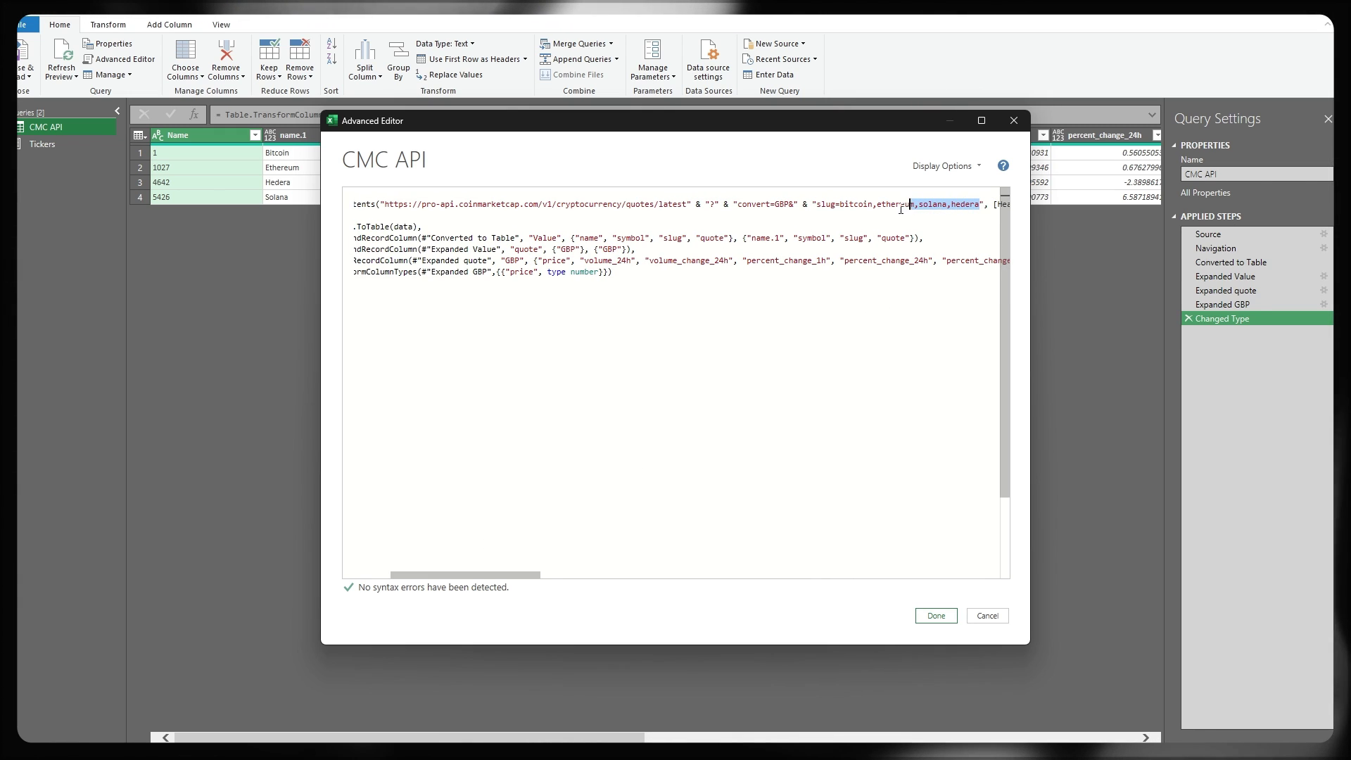
pyautogui.press('Delete')
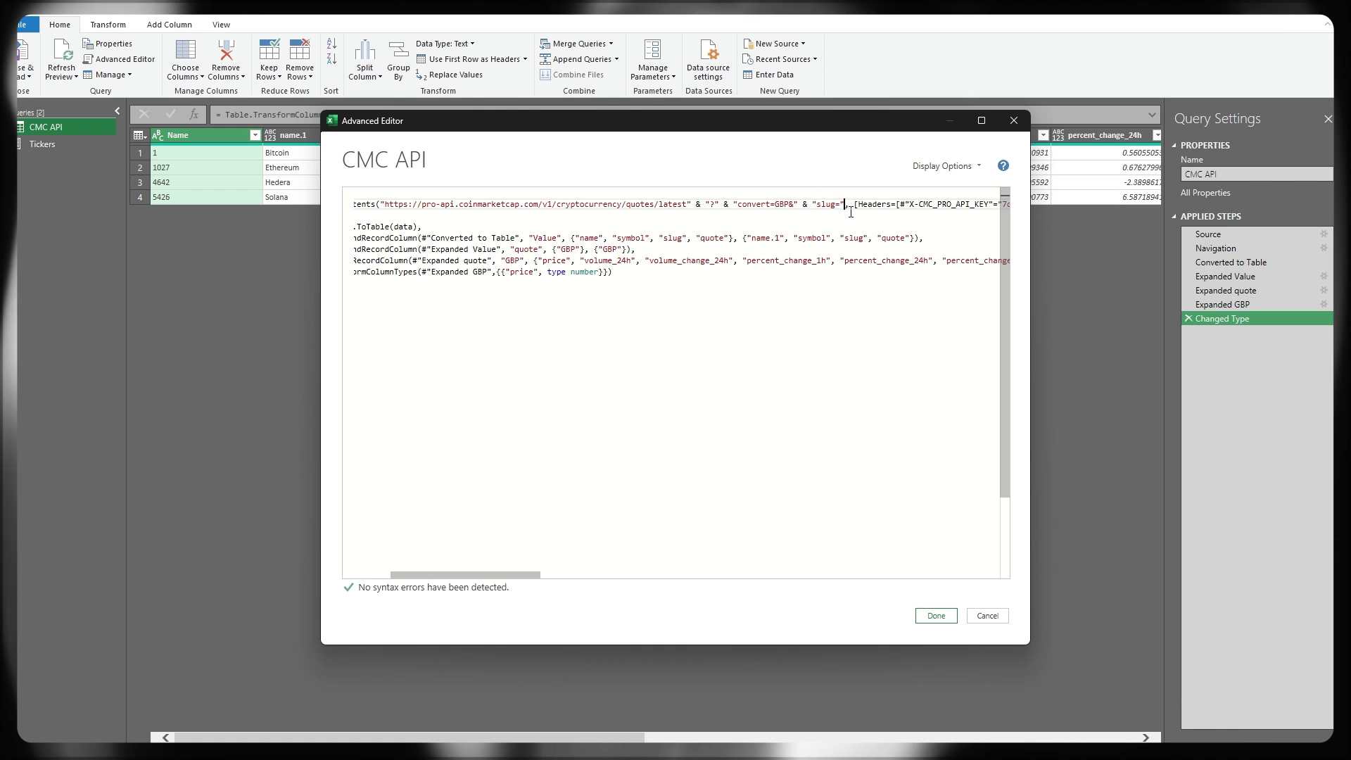
pyautogui.write('& ')
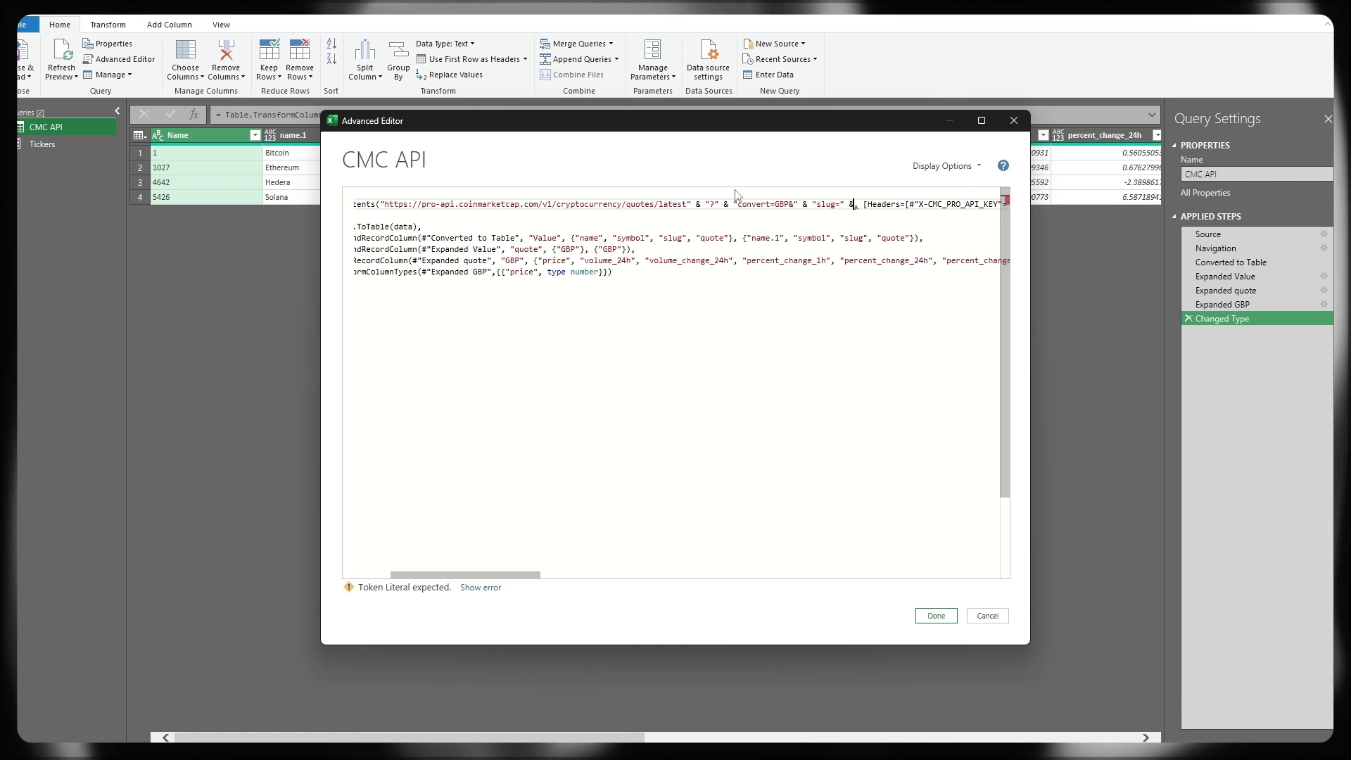
pyautogui.write('Tickers')
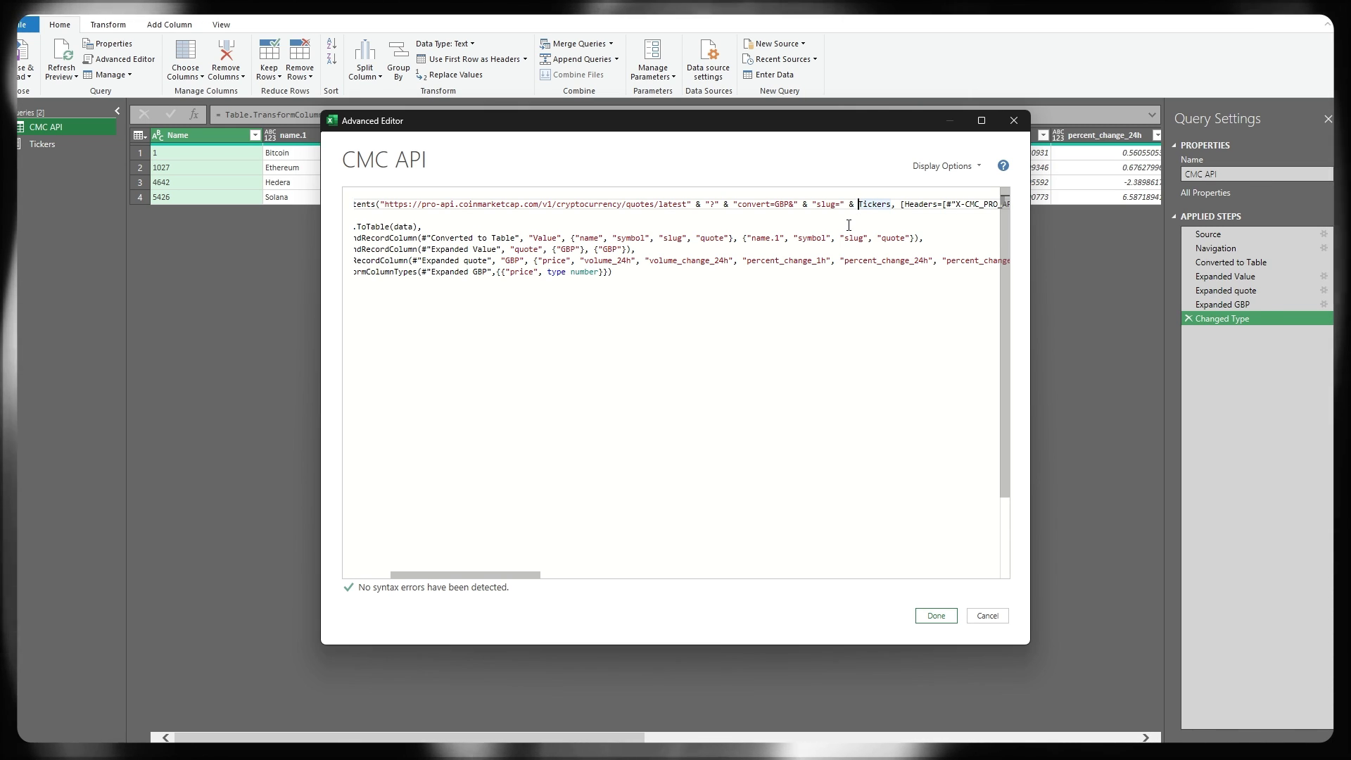
pyautogui.write('Toxt.Combine')
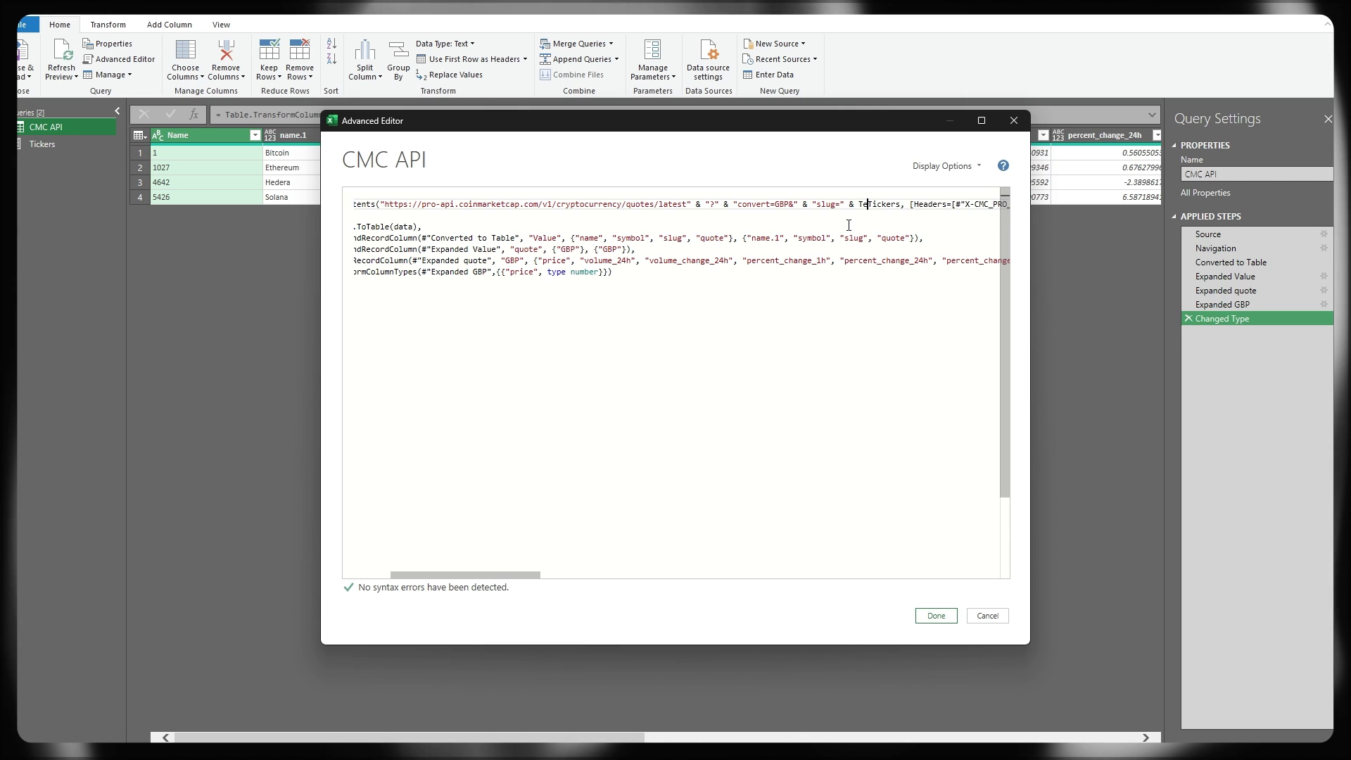
pyautogui.write('(')
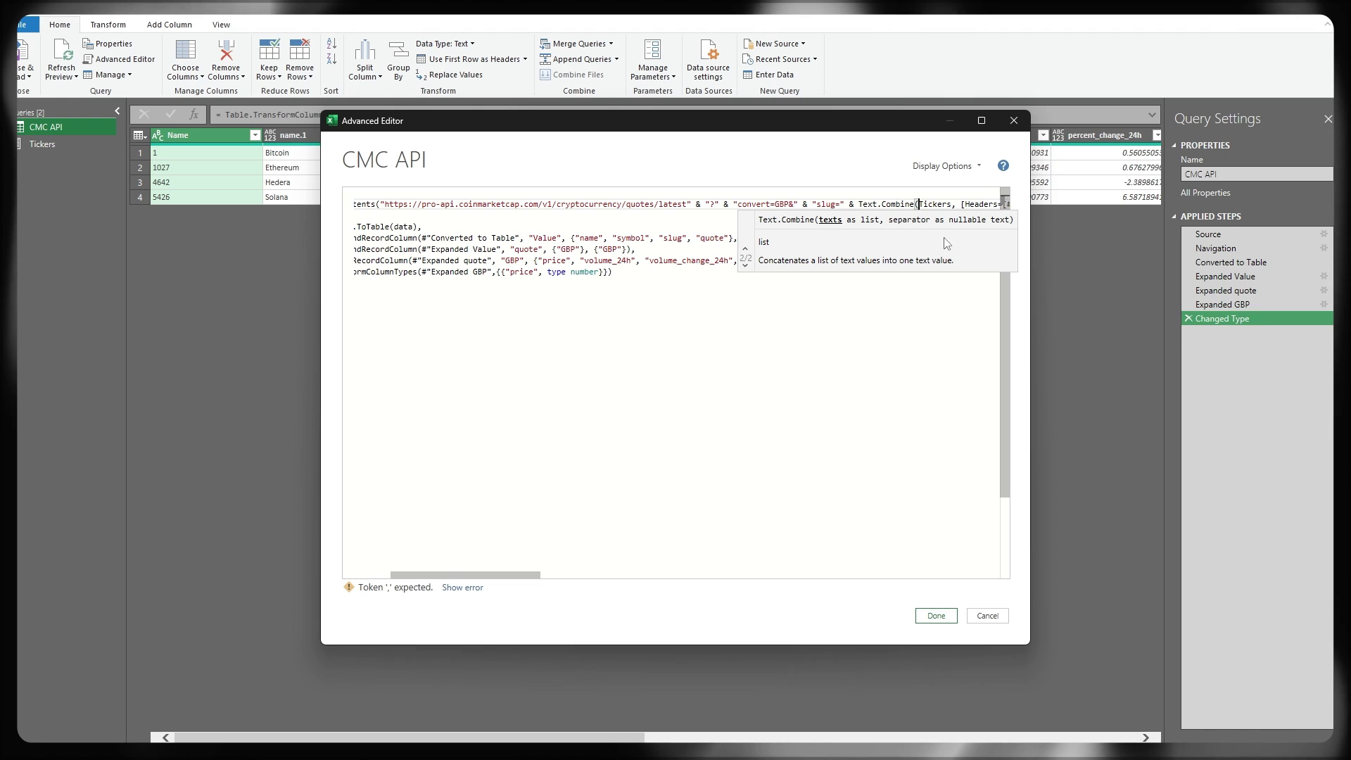
pyautogui.click(951, 204)
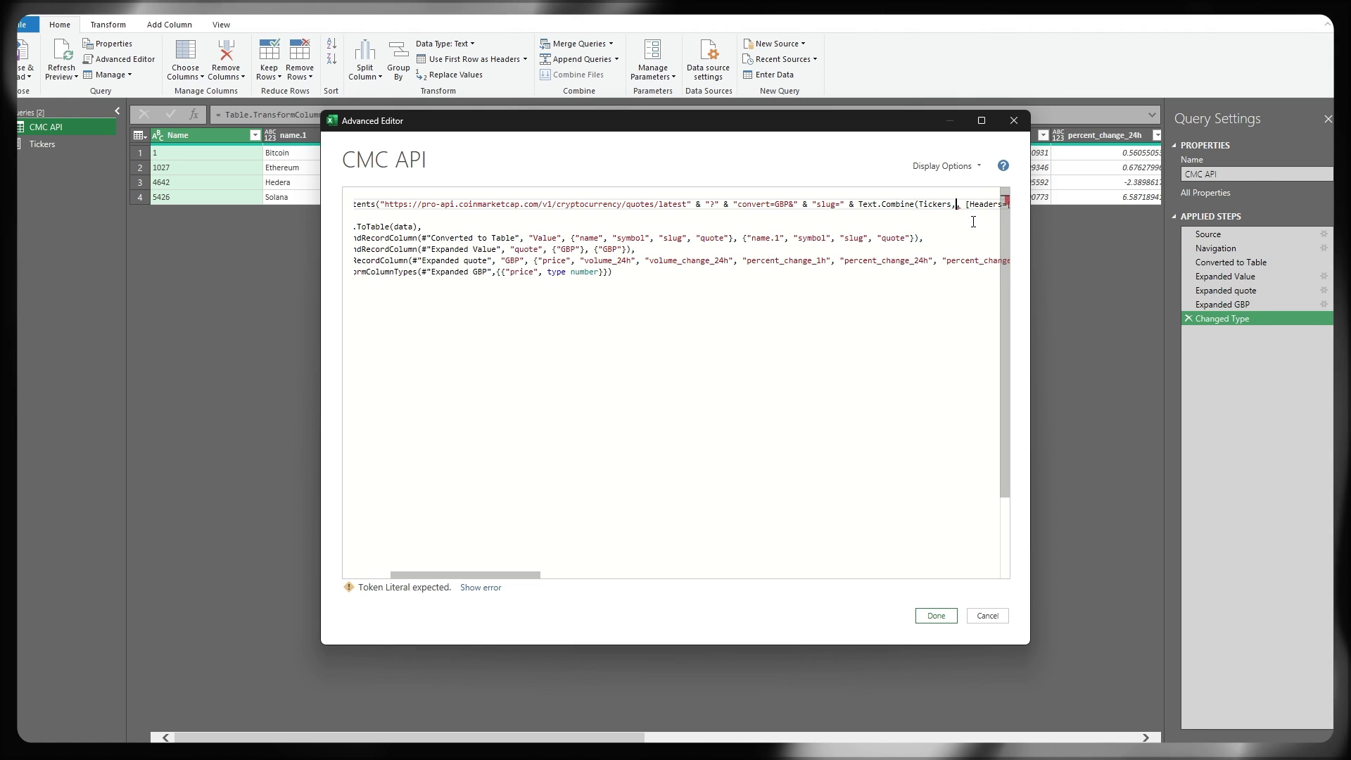
pyautogui.write('","')
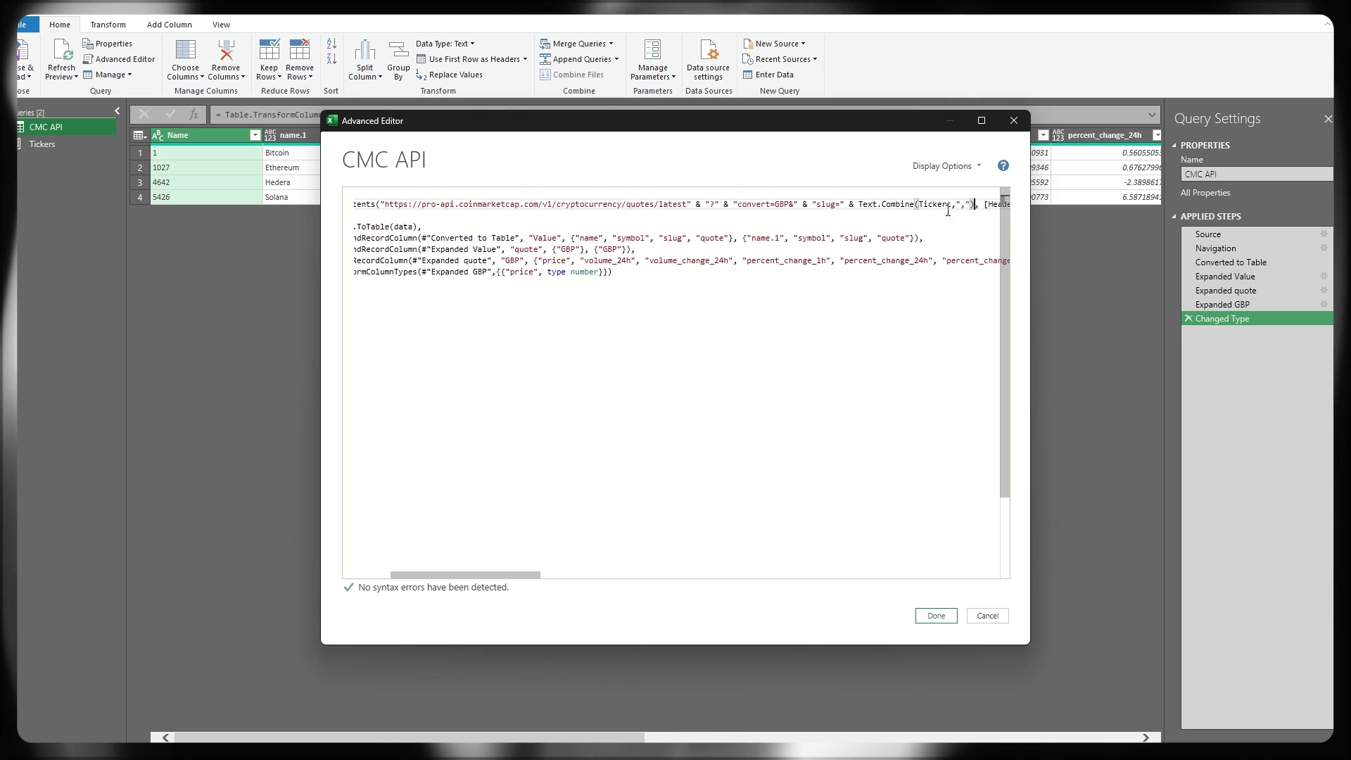
pyautogui.moveTo(956, 204); pyautogui.dragTo(970, 204)
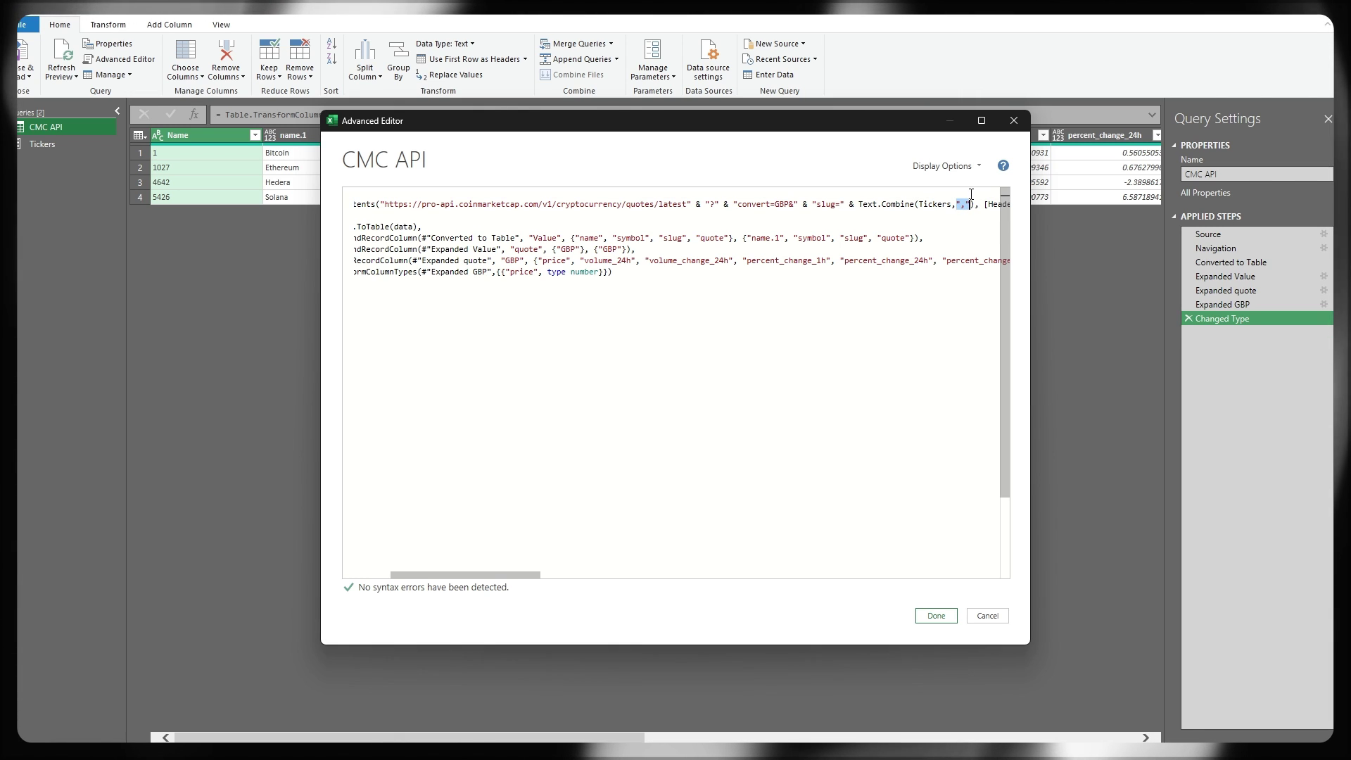
pyautogui.click(930, 614)
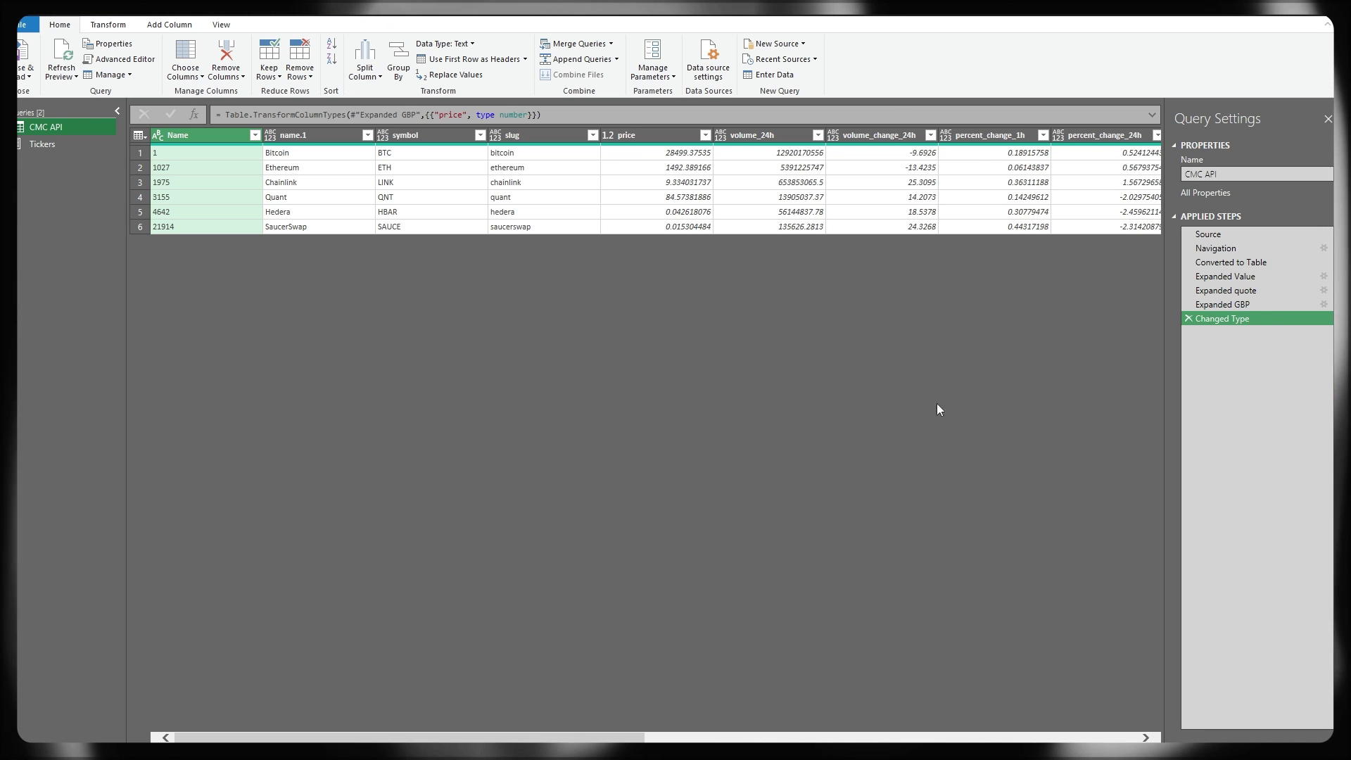
# - Review the Tickers query, then the six-row CMC API preview
pyautogui.click(42, 143)
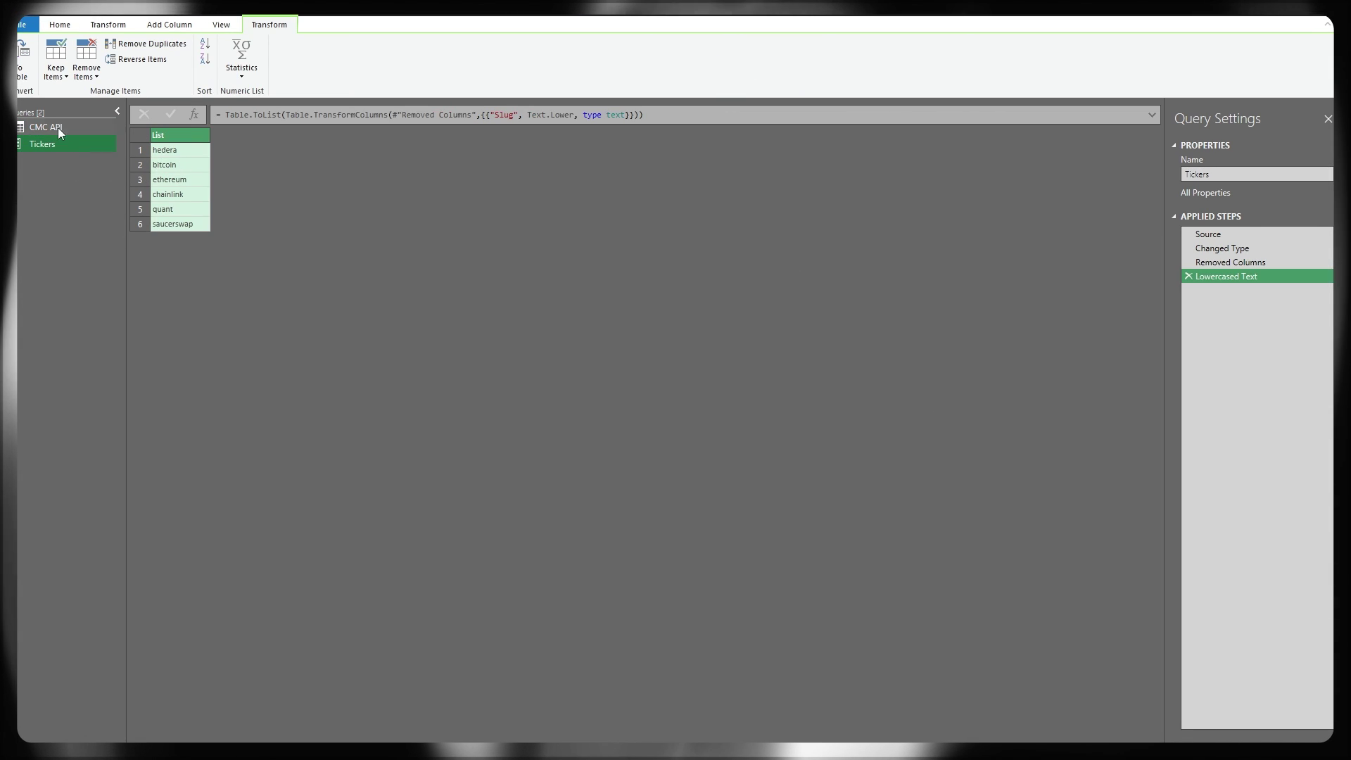
pyautogui.click(56, 127)
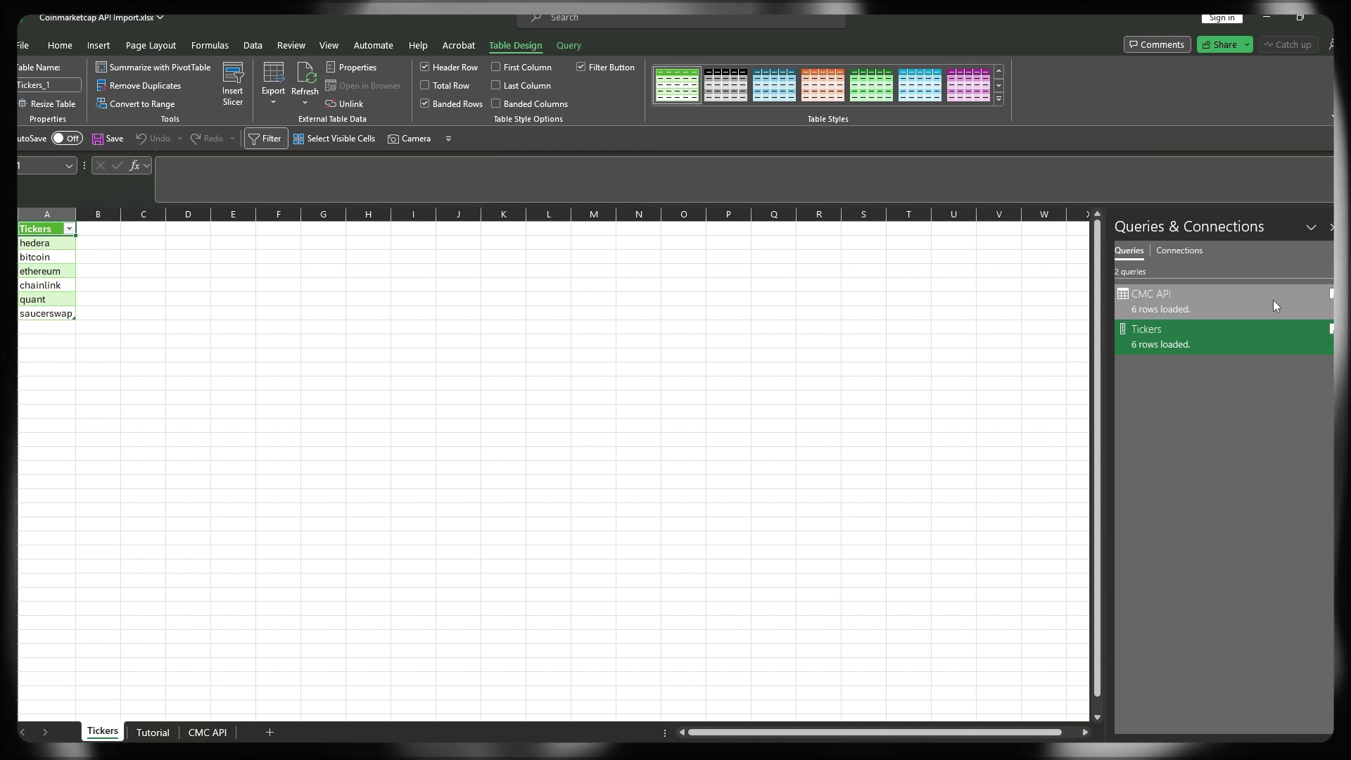
# - Set the Tickers query to load as Only Create Connection
pyautogui.rightClick(1190, 343)
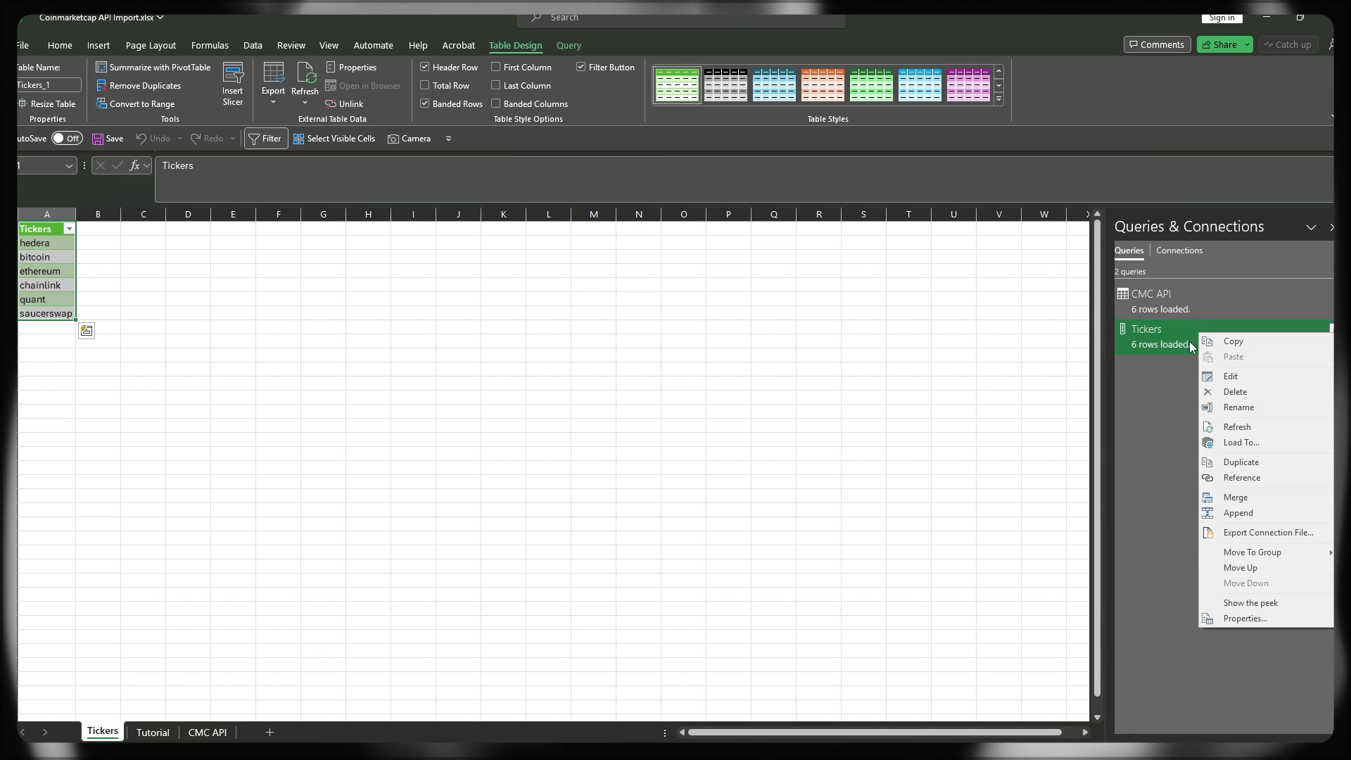
pyautogui.click(1229, 444)
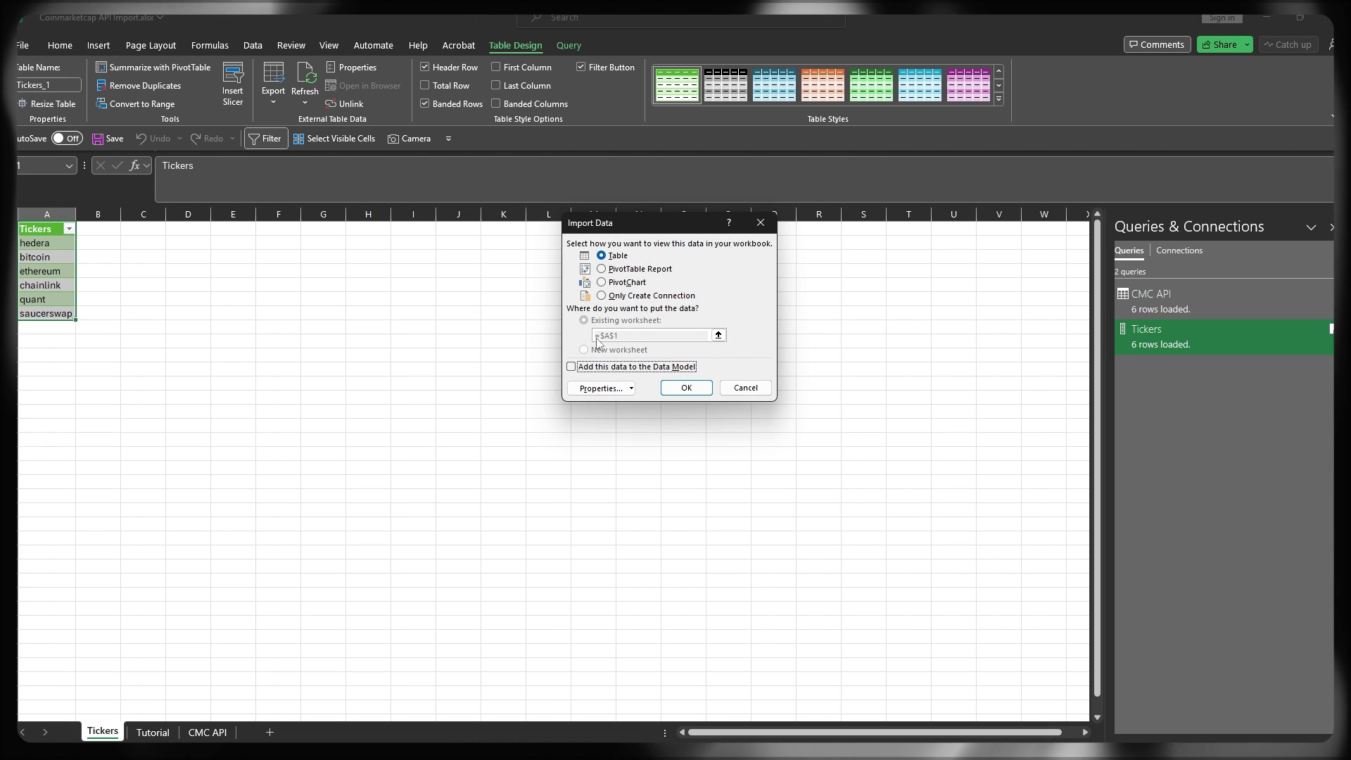
pyautogui.click(602, 295)
pyautogui.click(686, 388)
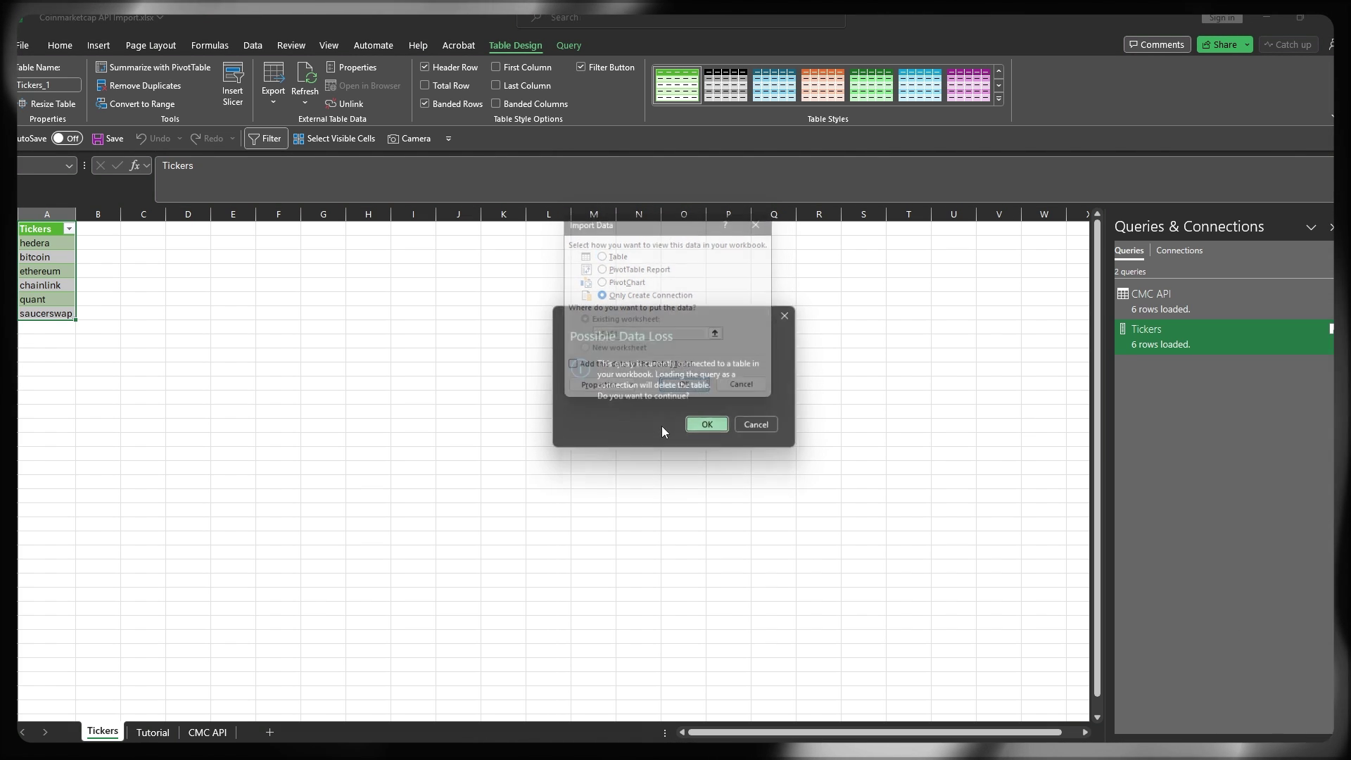
pyautogui.click(703, 425)
# - Delete the Tickers worksheet permanently
pyautogui.rightClick(103, 732)
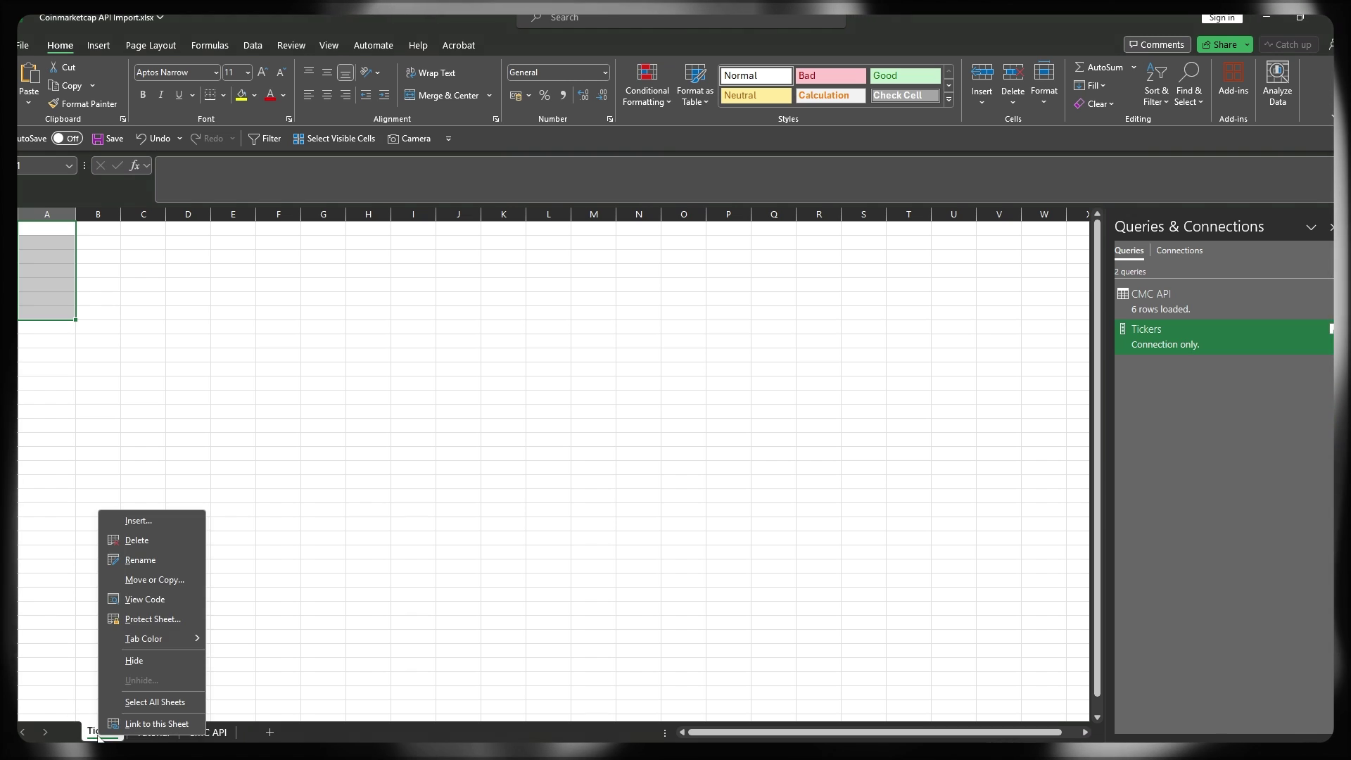
pyautogui.click(116, 540)
pyautogui.click(704, 417)
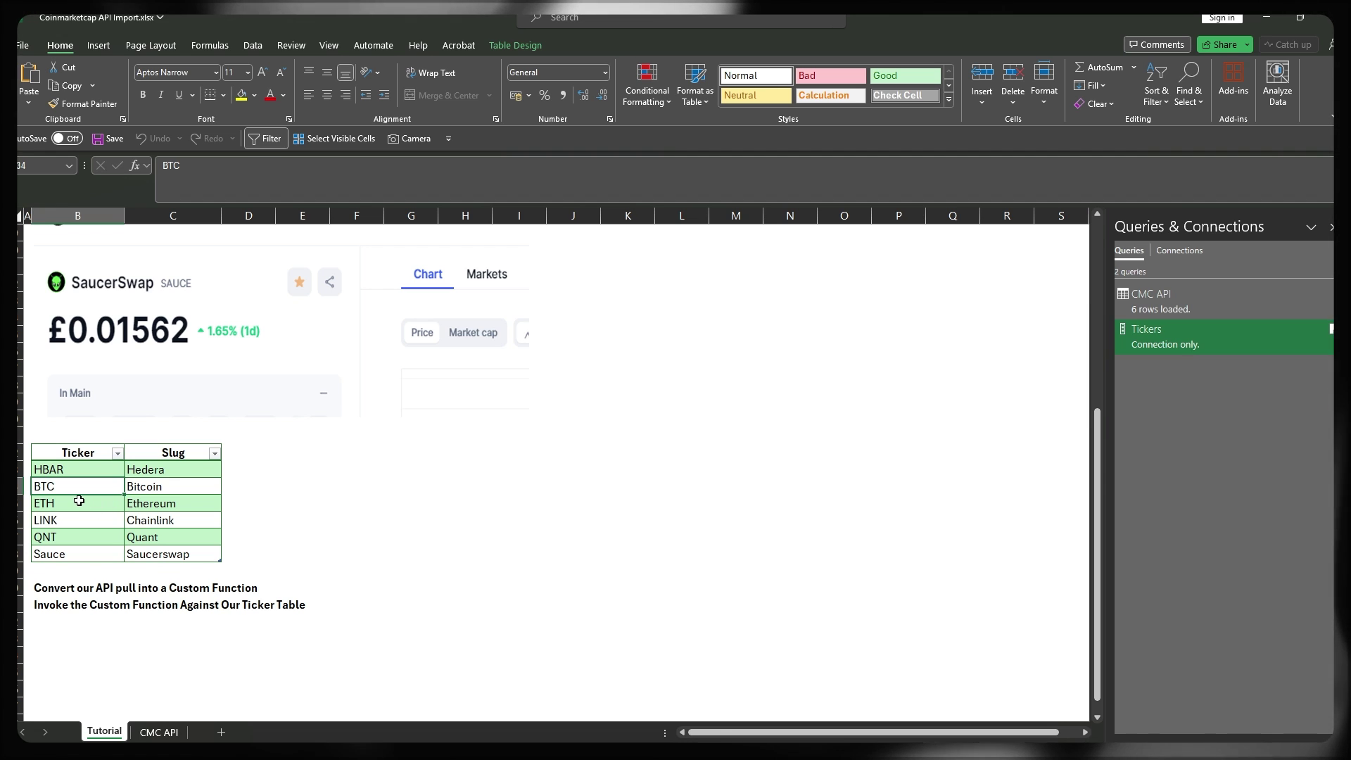
# - Change the table's ETH/Ethereum row to LTC with the Litecoin slug
pyautogui.write('LINK')
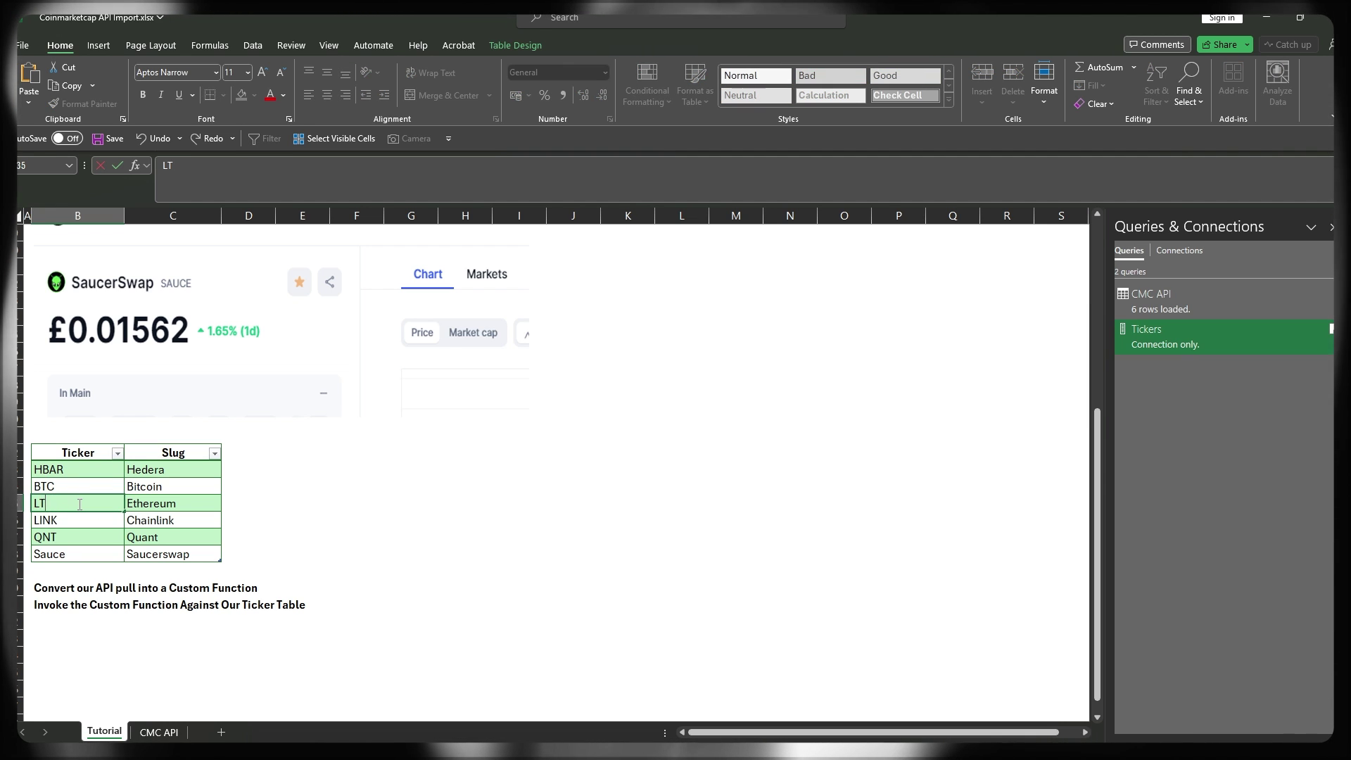
pyautogui.press('Tab')
pyautogui.write('Litecoin')
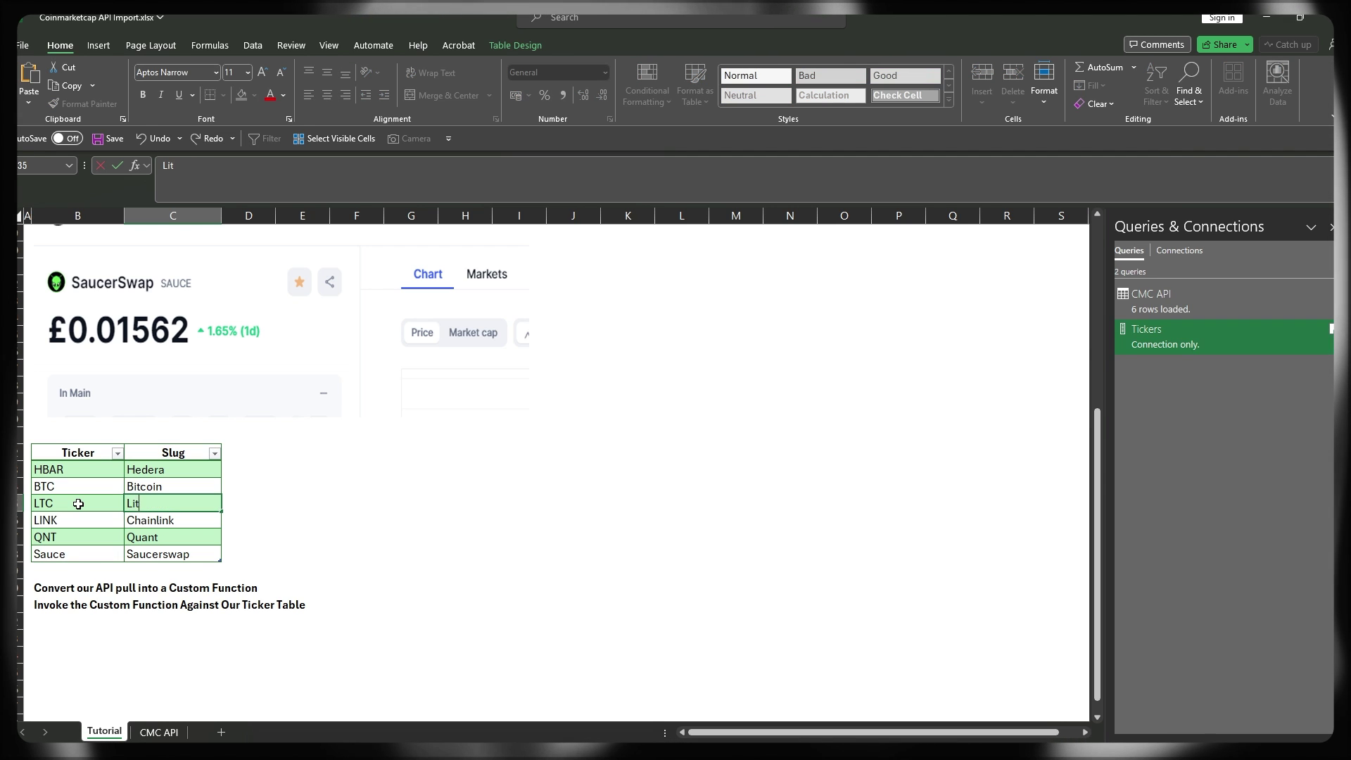
pyautogui.press('Return')
pyautogui.scroll(2, 138, 465)
pyautogui.scroll(4, 138, 466)
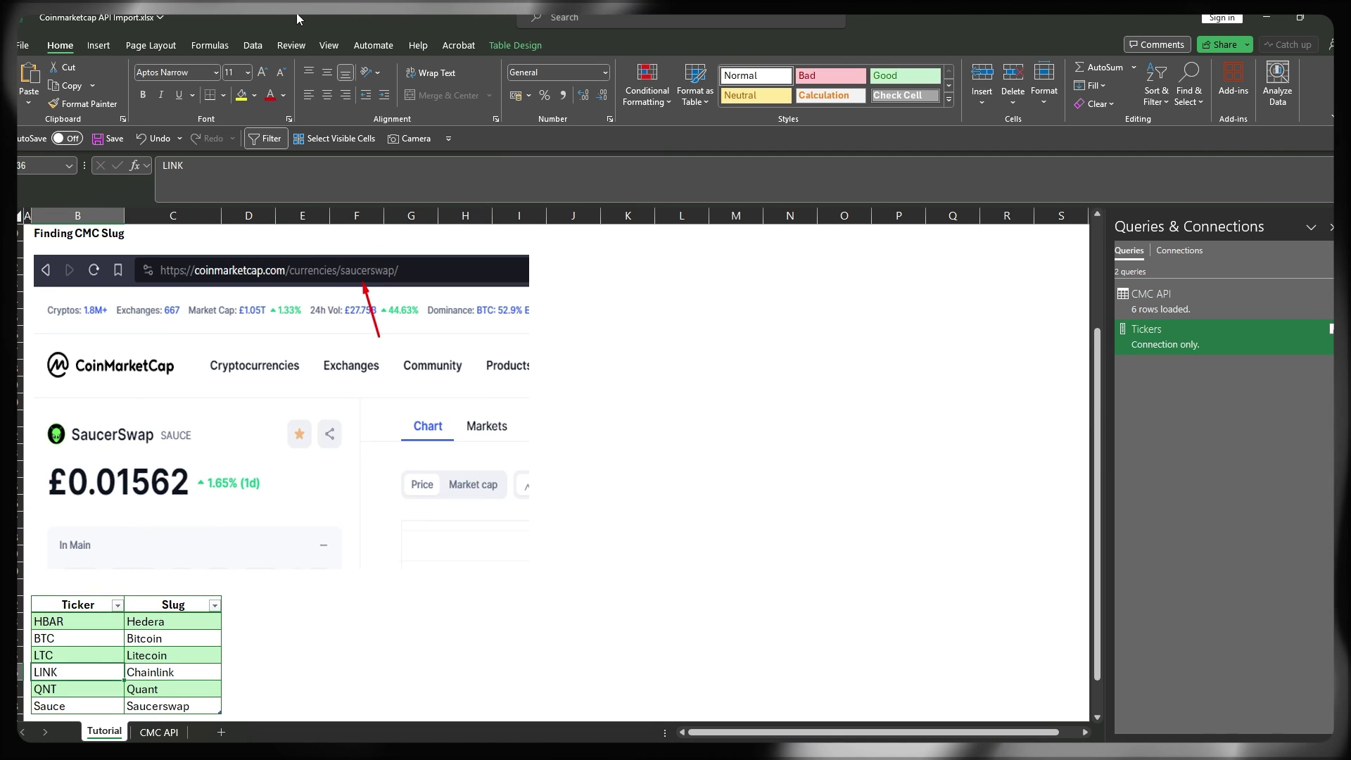
pyautogui.click(242, 44)
pyautogui.scroll(2, 314, 232)
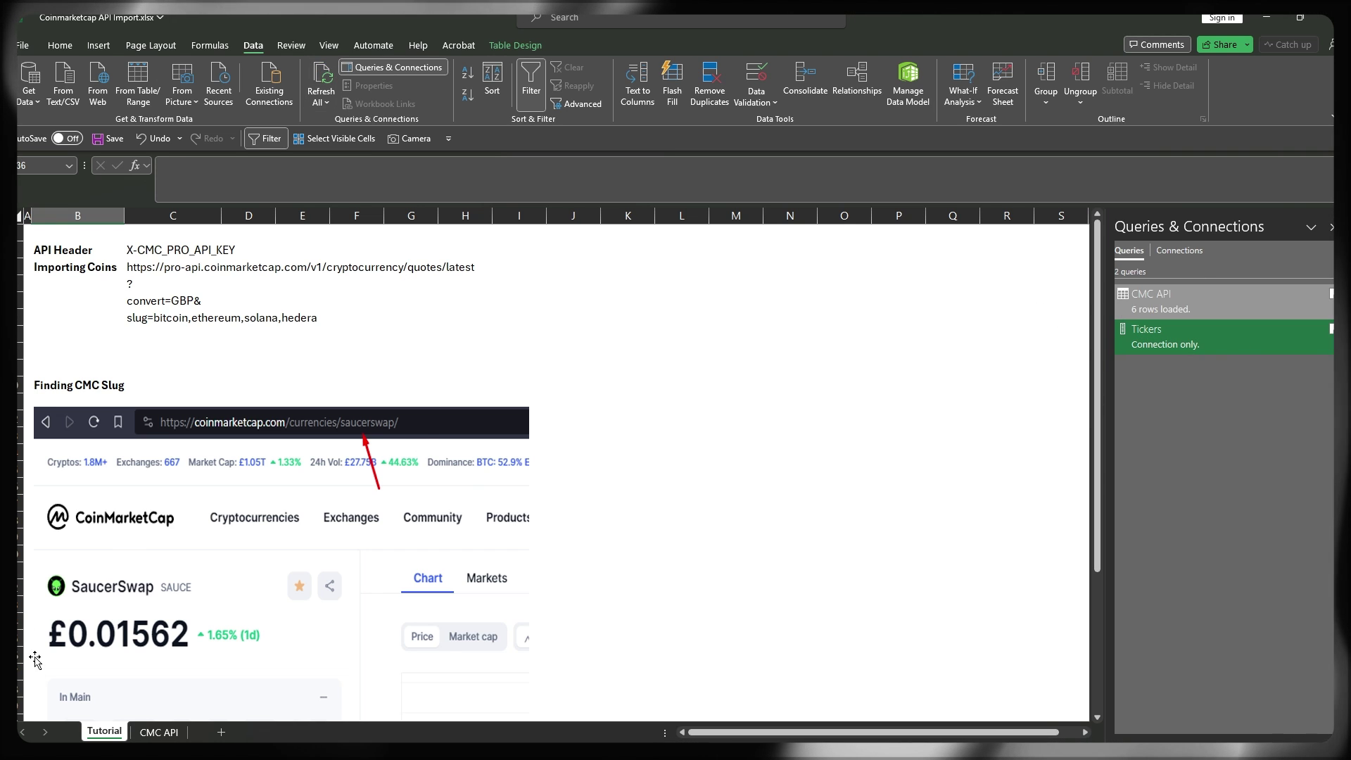
# - Refresh all queries and select the symbol and slug values on the CMC API sheet
pyautogui.click(159, 731)
pyautogui.click(144, 369)
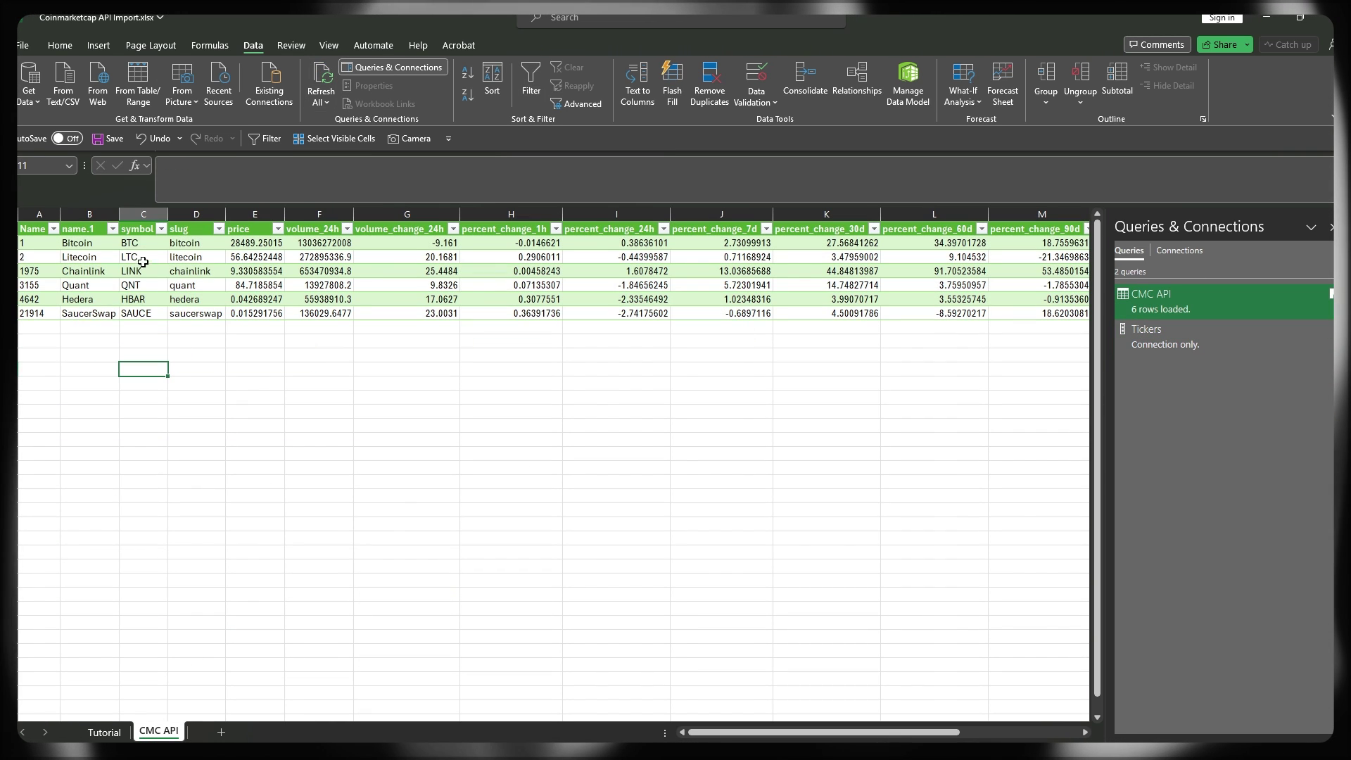
pyautogui.moveTo(137, 243); pyautogui.dragTo(197, 313)
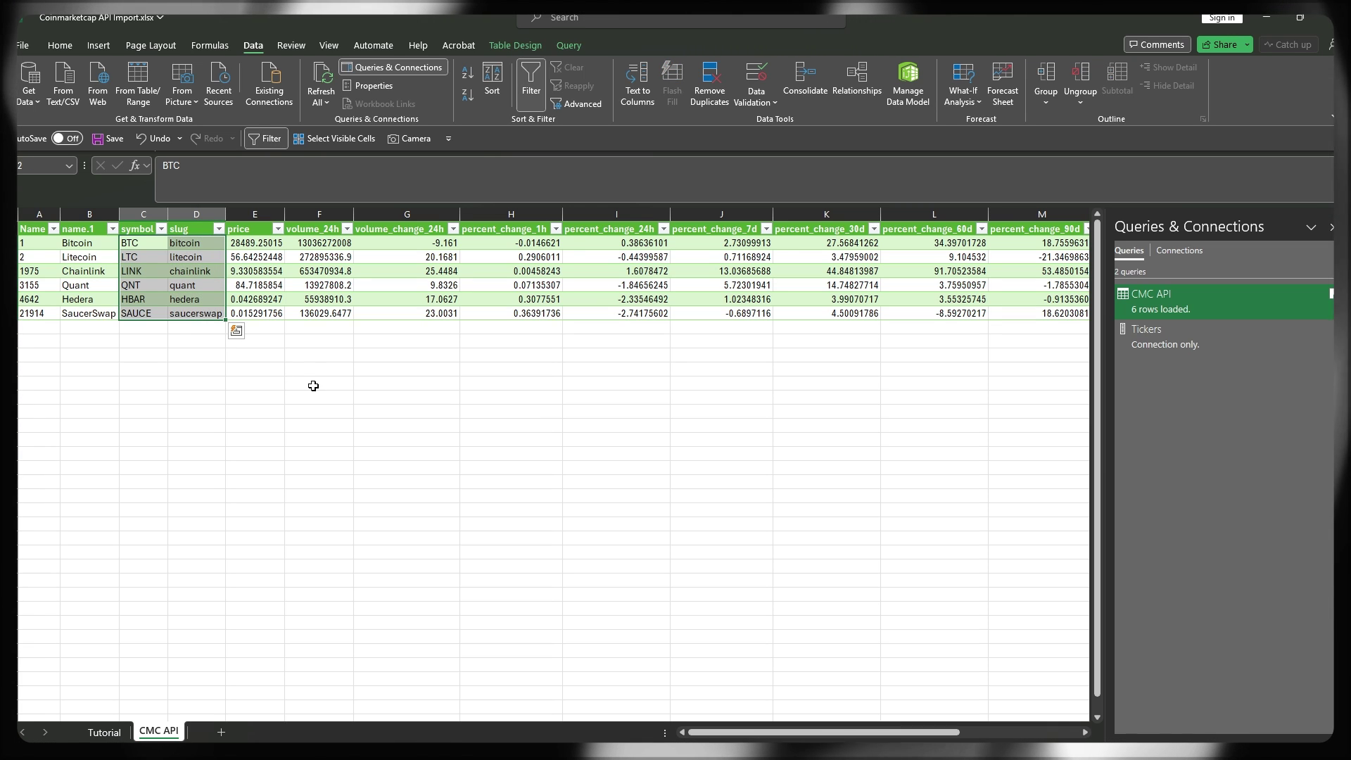